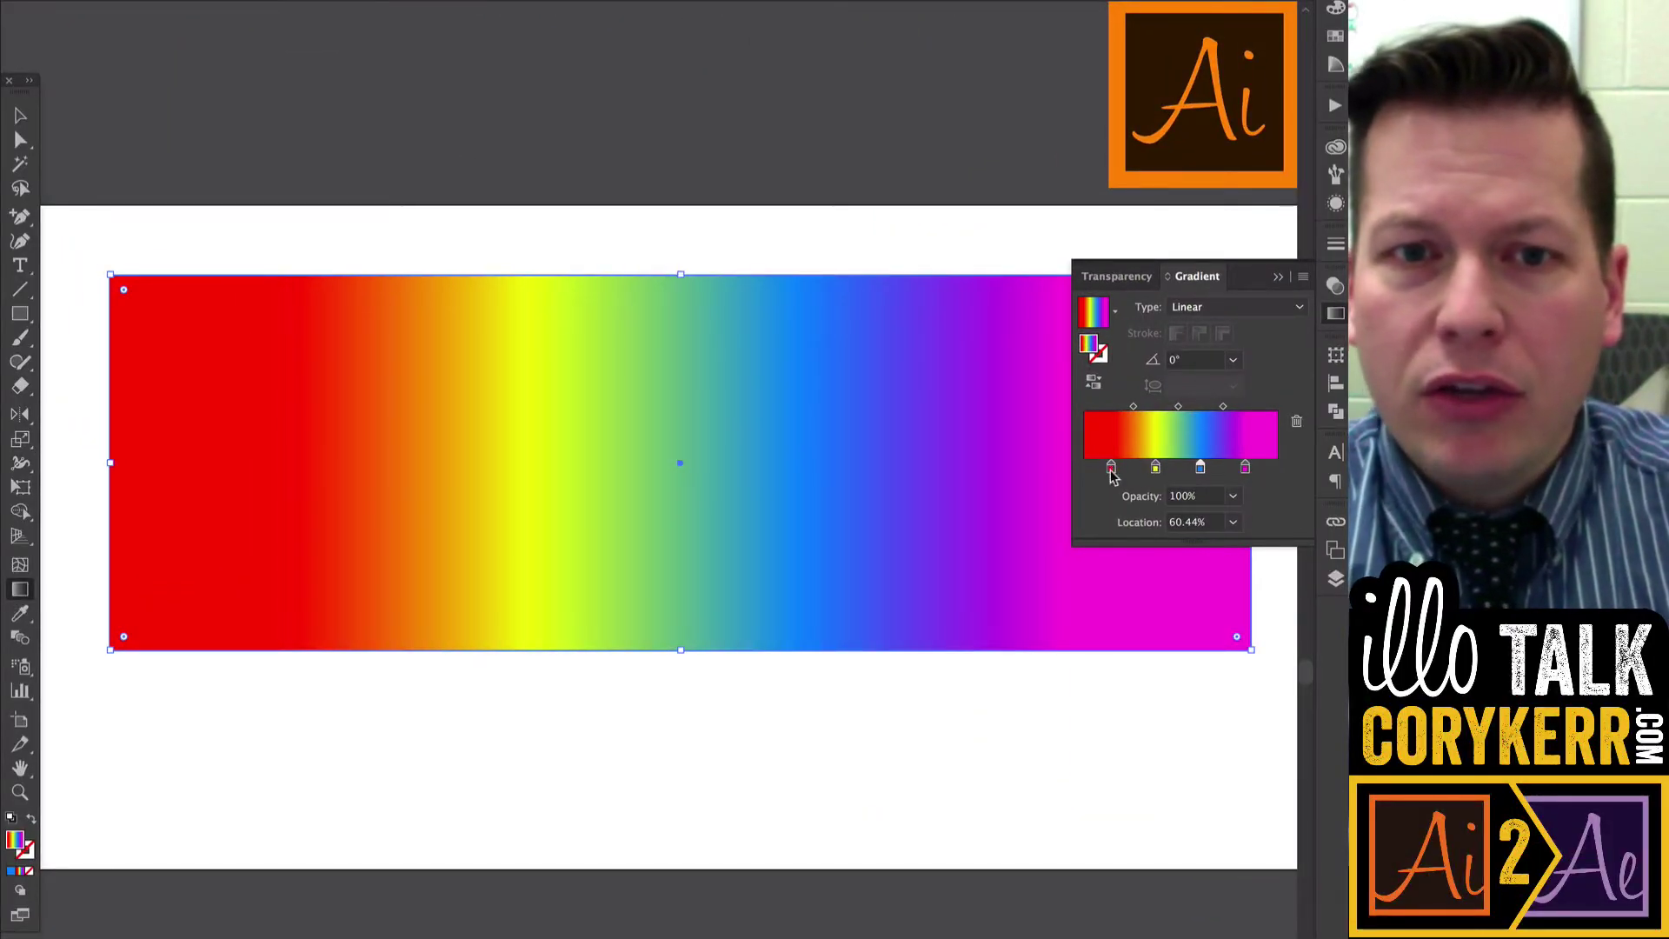
Step: Float the Gradient panel below the rectangle and stretch it across the artwork's full width
mouse_move(1197, 276)
mouse_down()
mouse_move(995, 657)
mouse_move(891, 709)
mouse_up()
click(1278, 276)
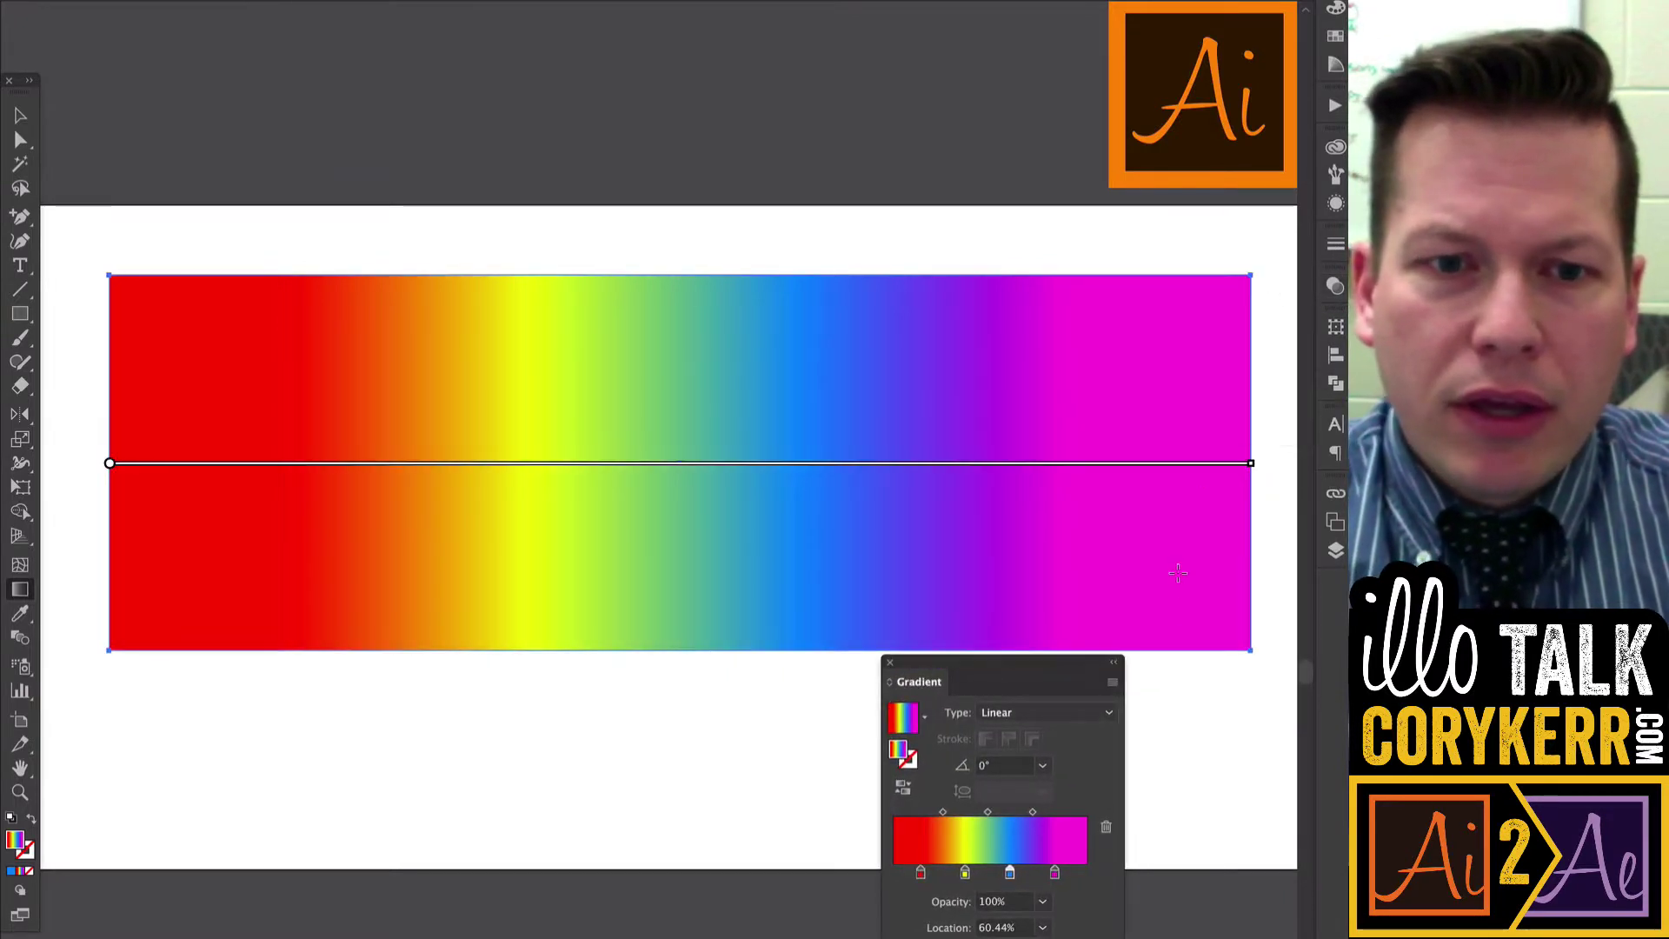
drag(1124, 757, 1252, 757)
drag(883, 789, 87, 777)
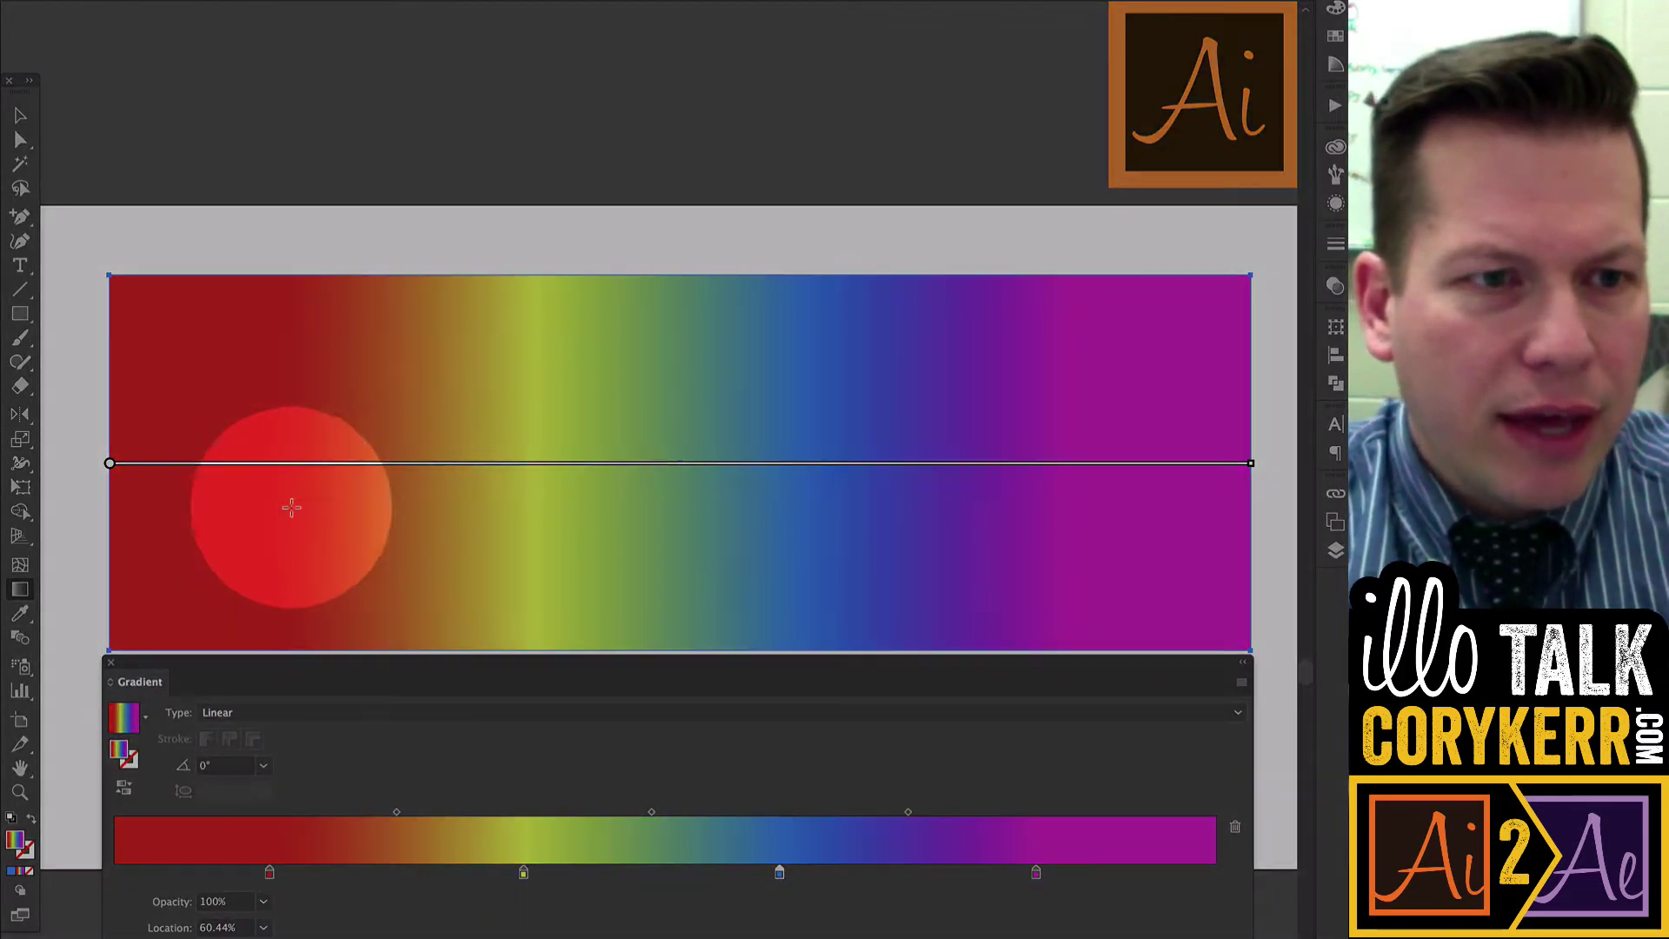
Step: Slide the blue gradient stop to the right, then return it to its original spot
mouse_move(270, 474)
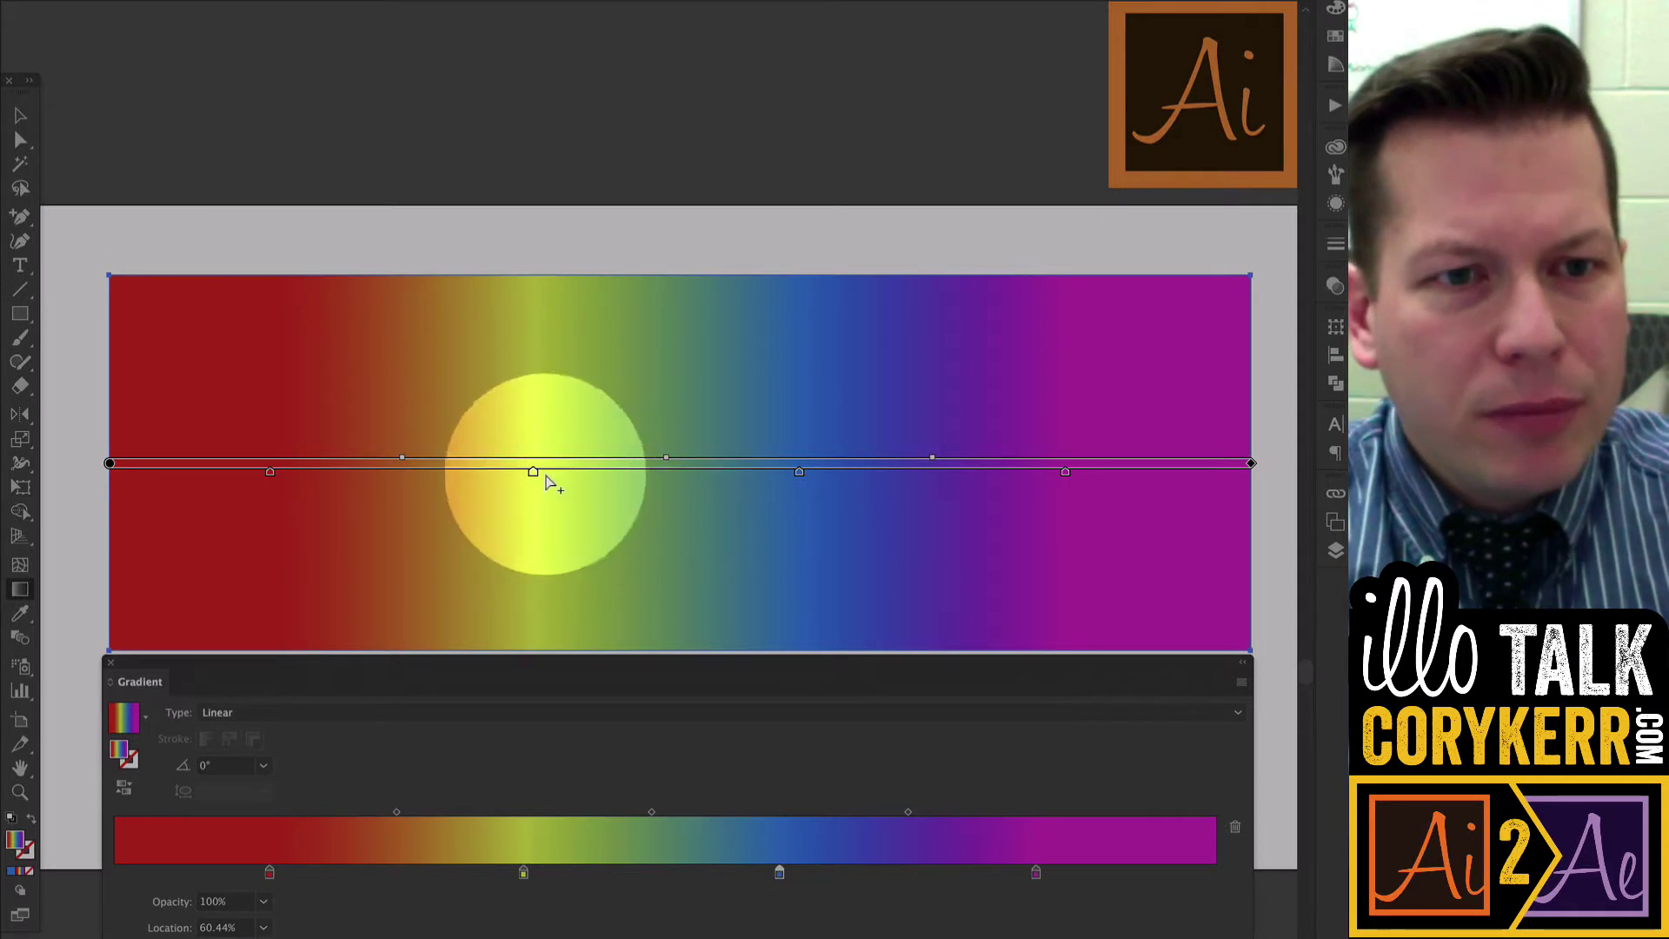
mouse_move(798, 478)
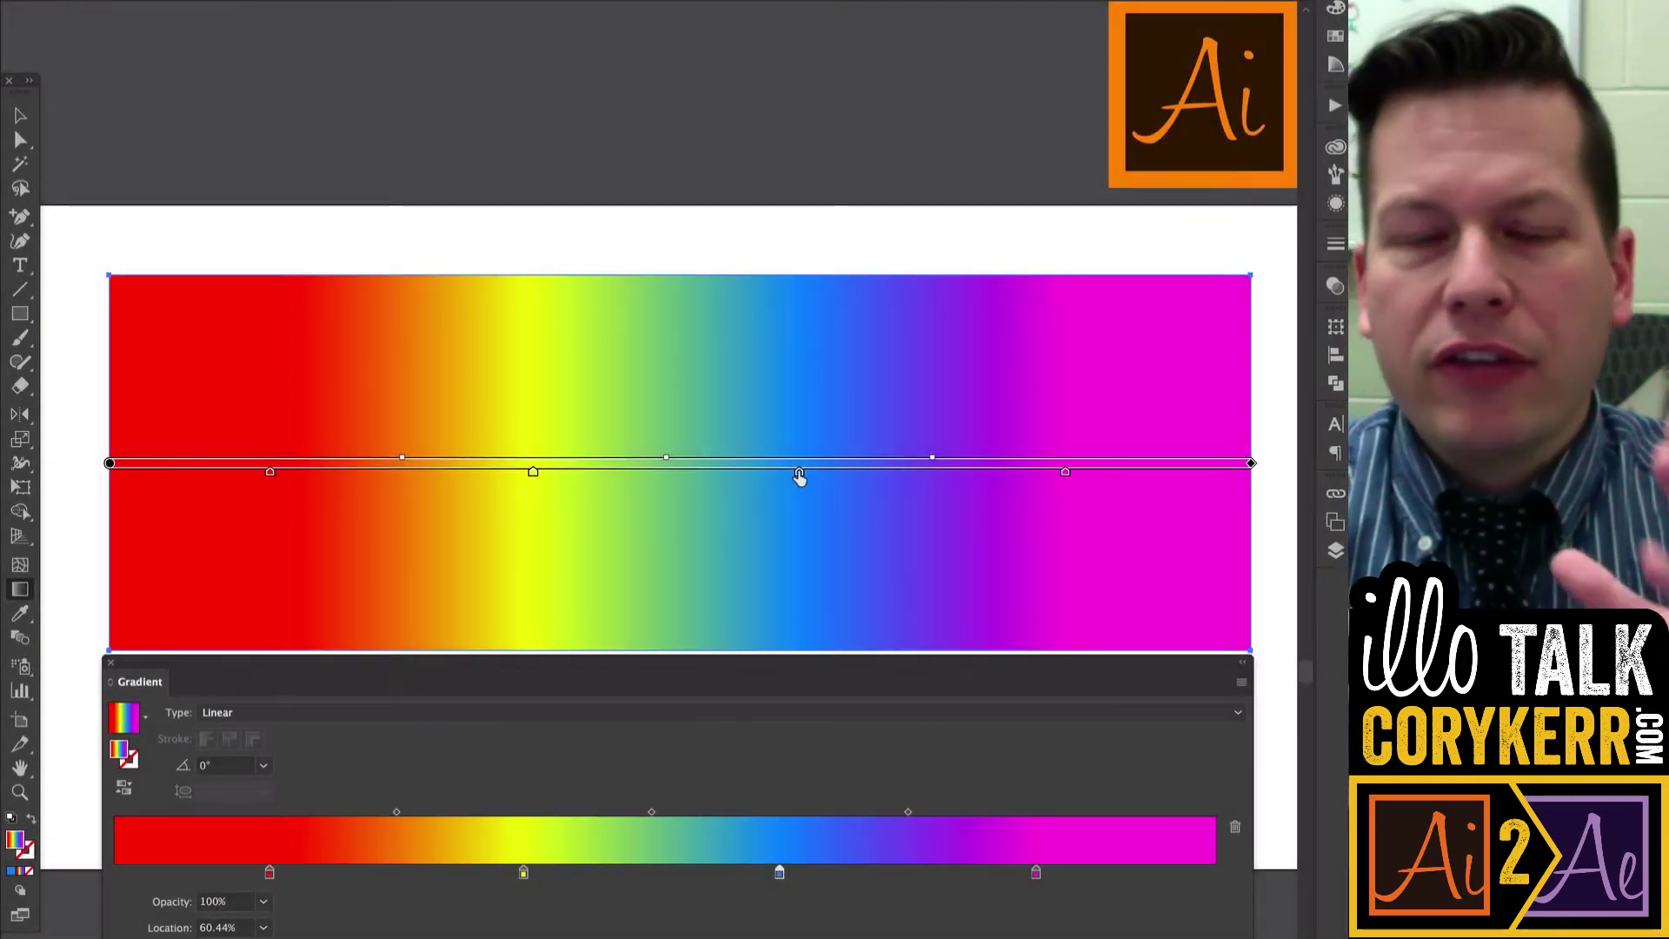
mouse_move(799, 475)
mouse_down()
mouse_move(585, 478)
mouse_move(980, 485)
mouse_up()
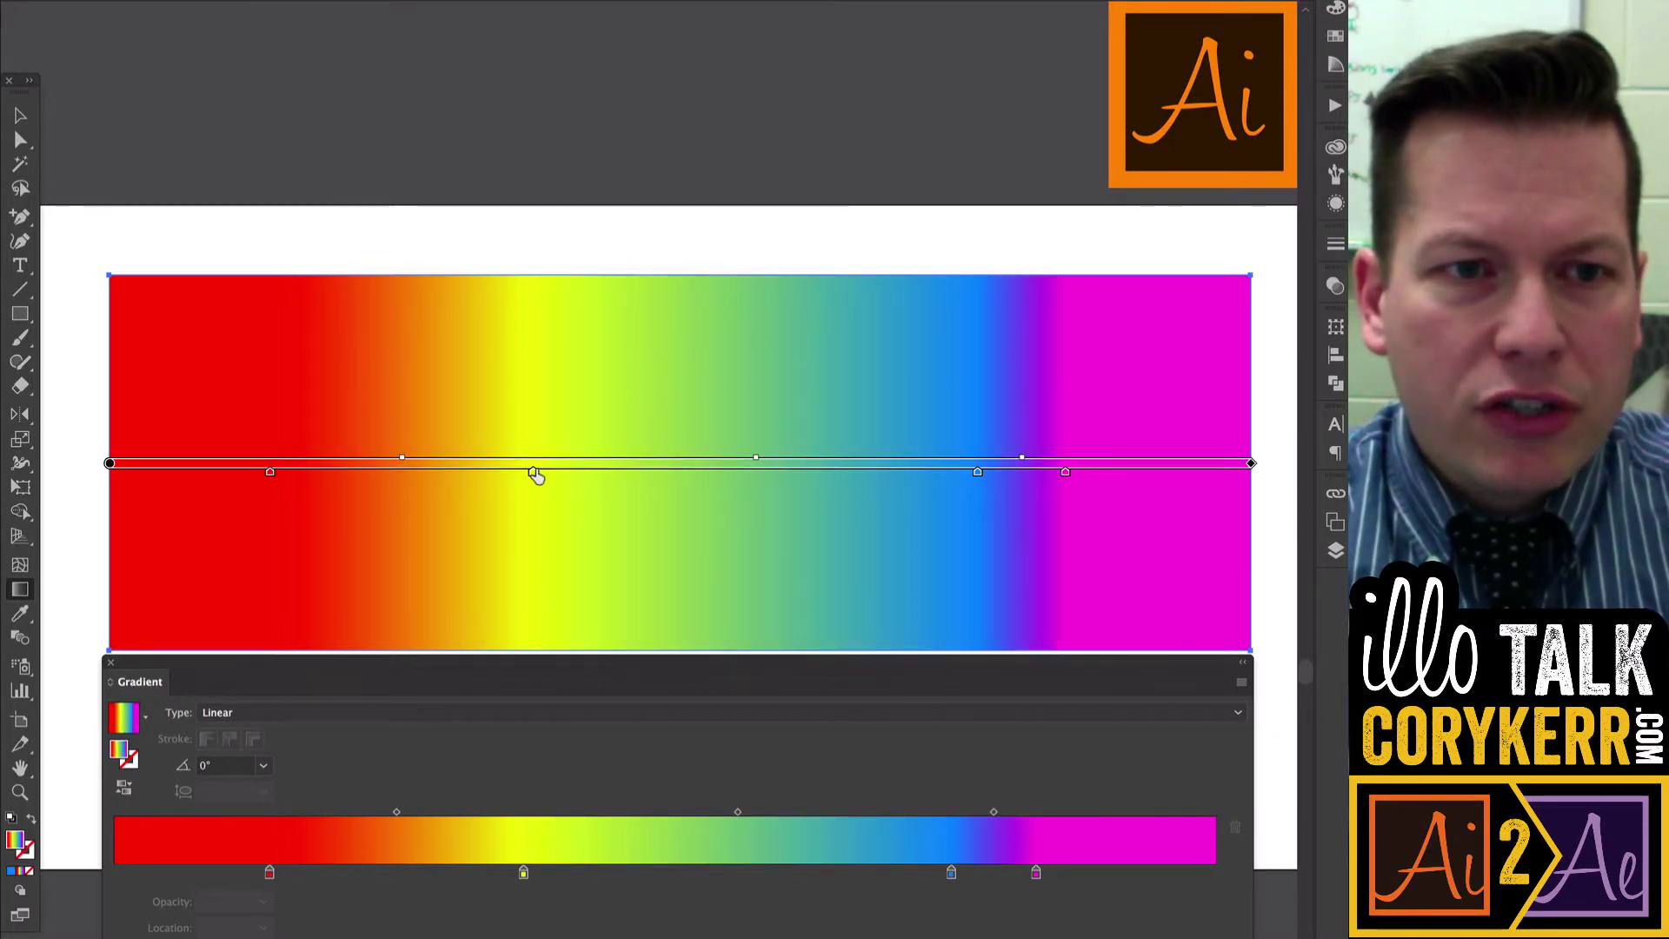
drag(977, 478, 793, 485)
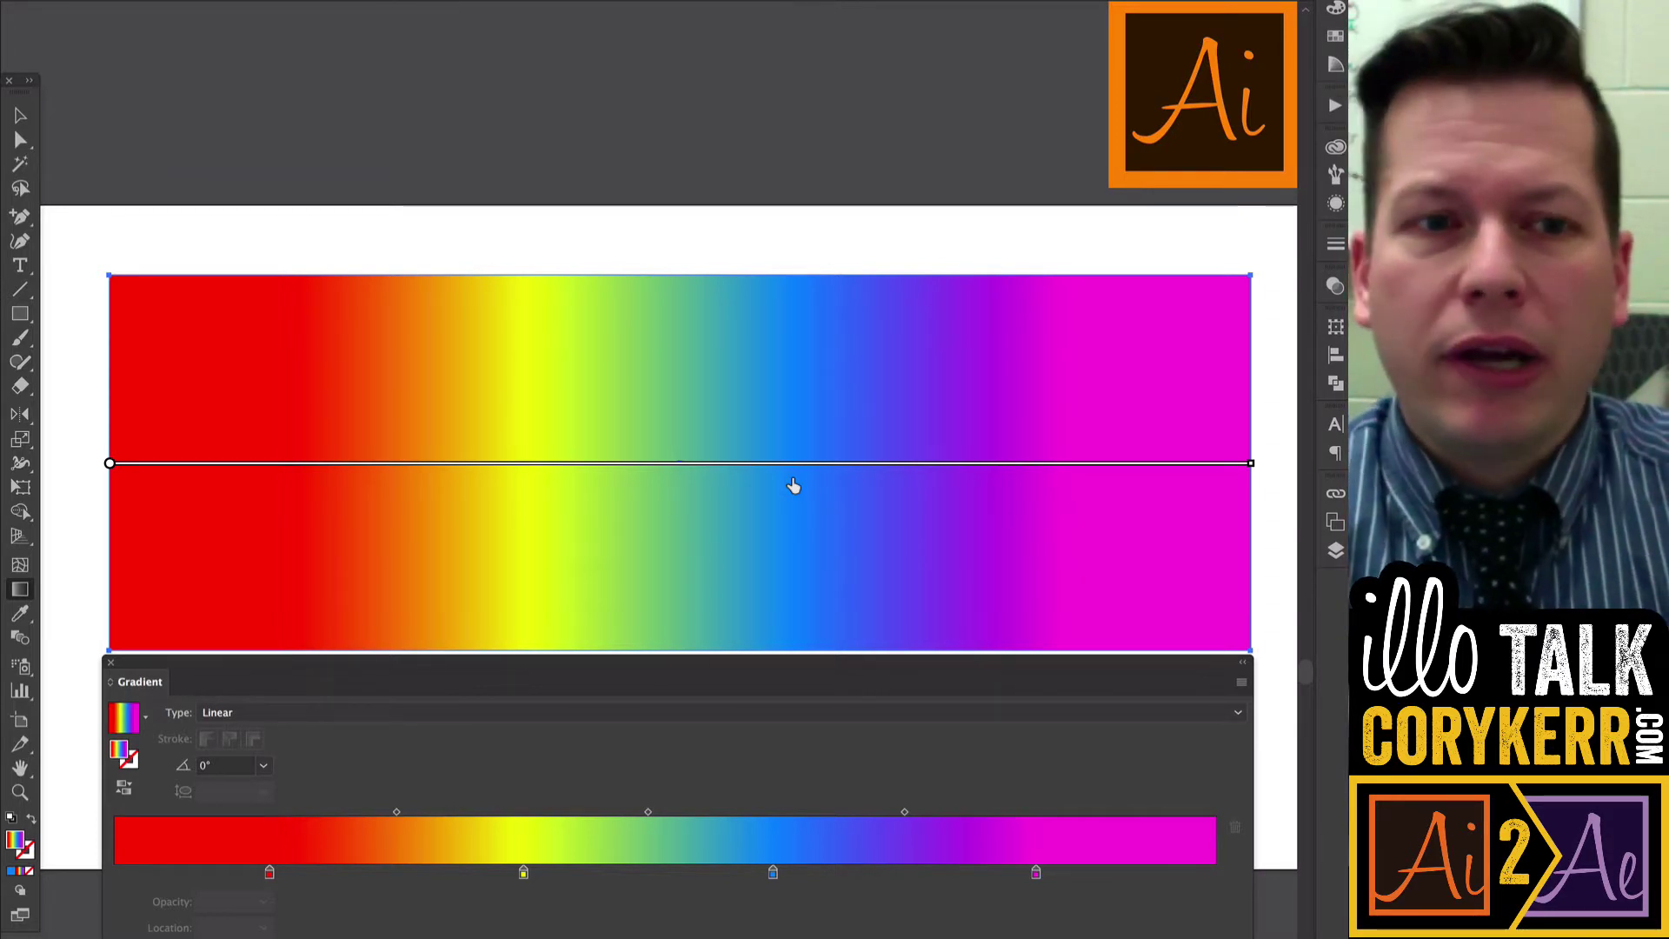
mouse_move(488, 466)
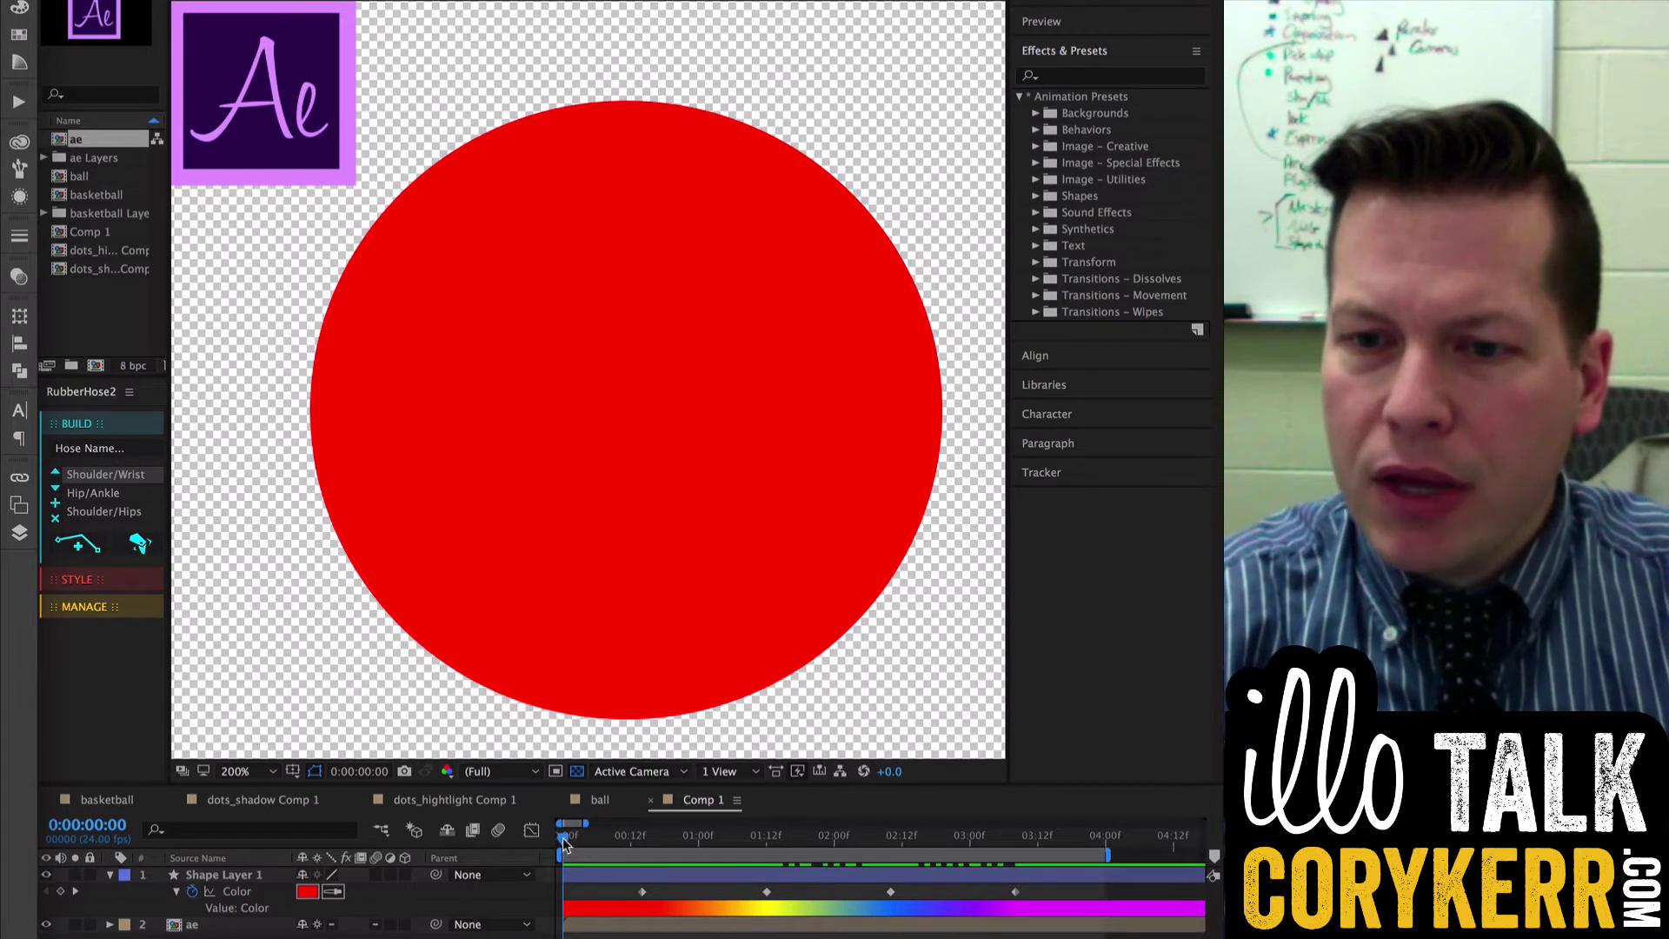
Step: Select the circle's shape layer, scrub from red to orange across its Color keyframes, and preview
drag(562, 837, 641, 849)
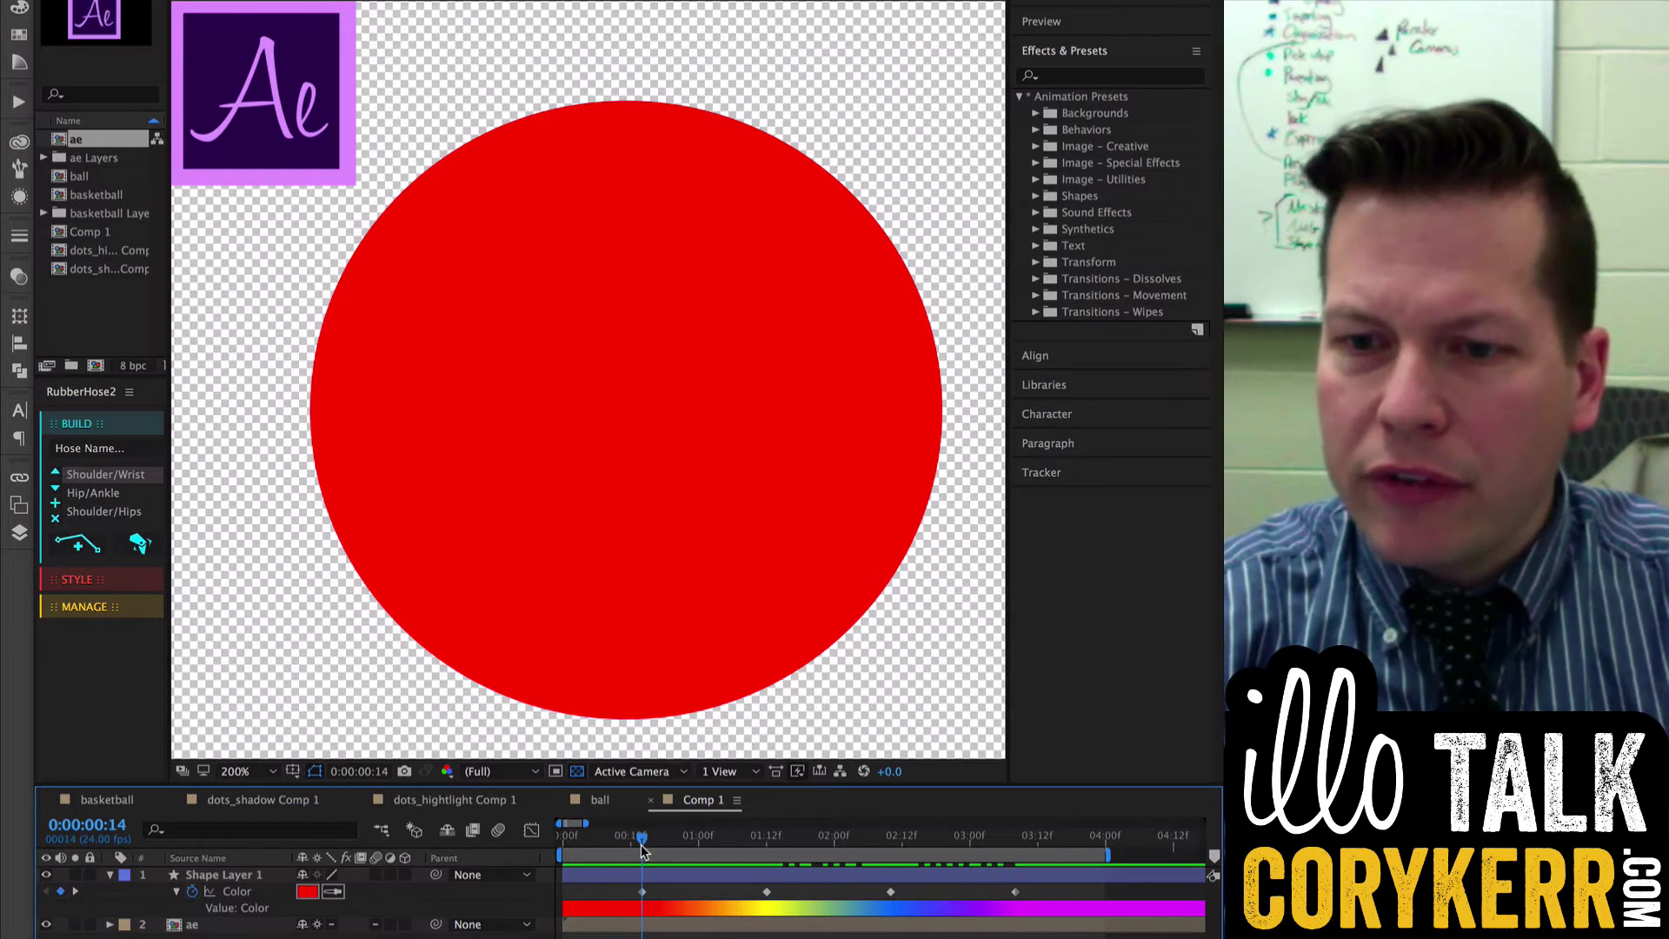
click(642, 895)
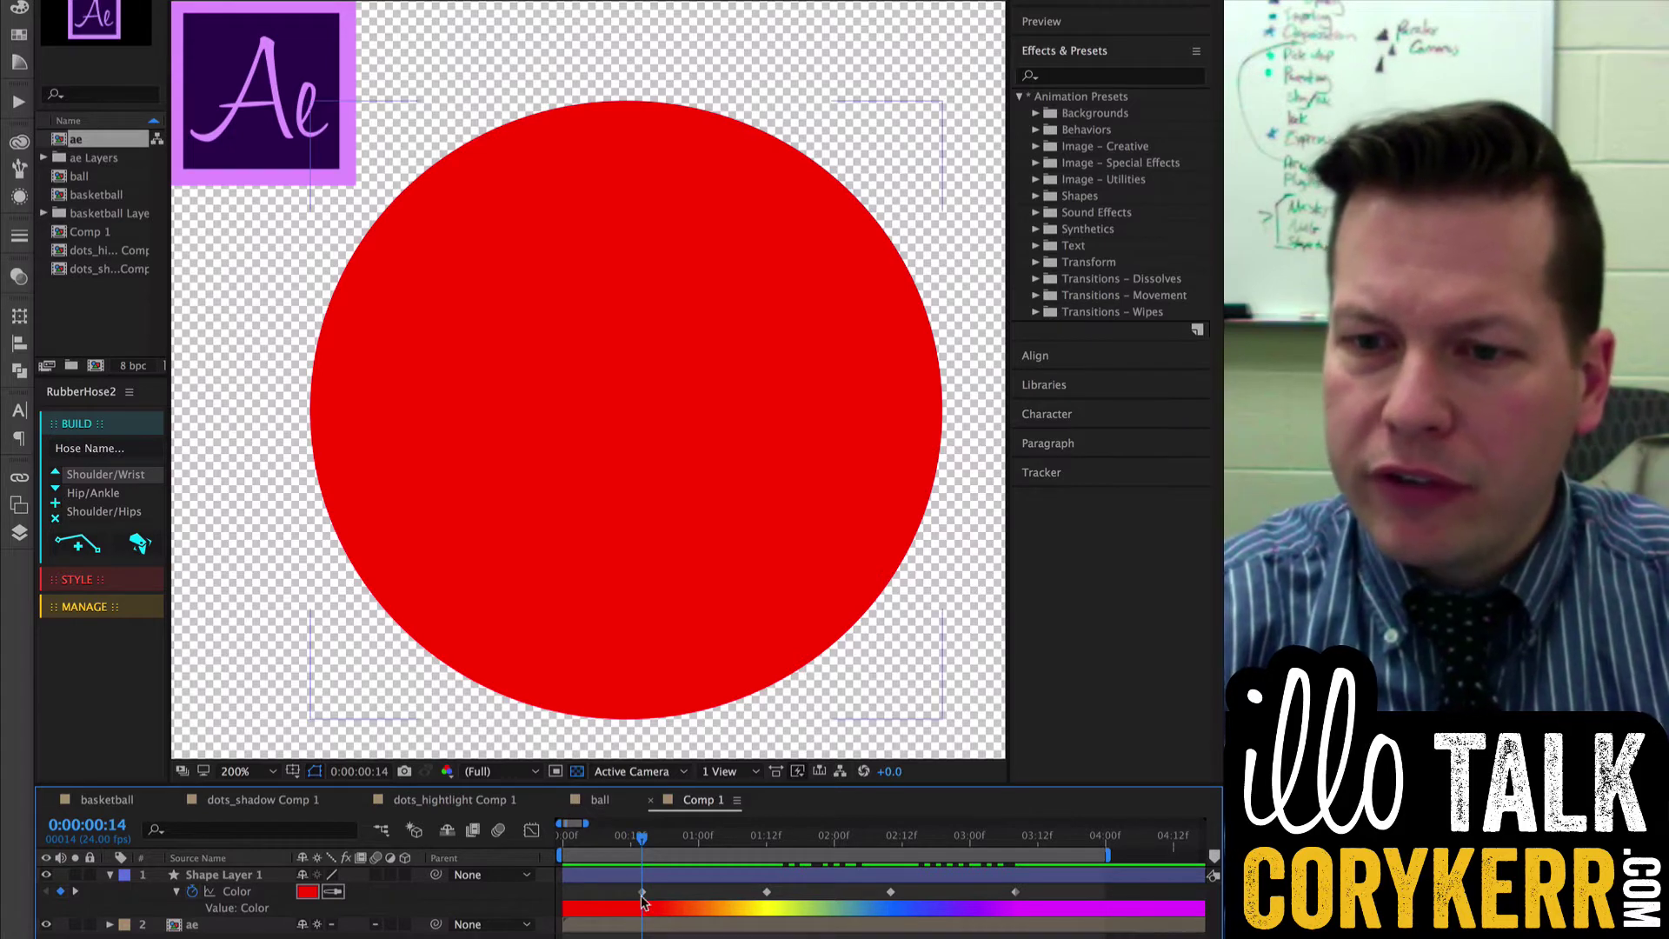
drag(641, 841, 769, 851)
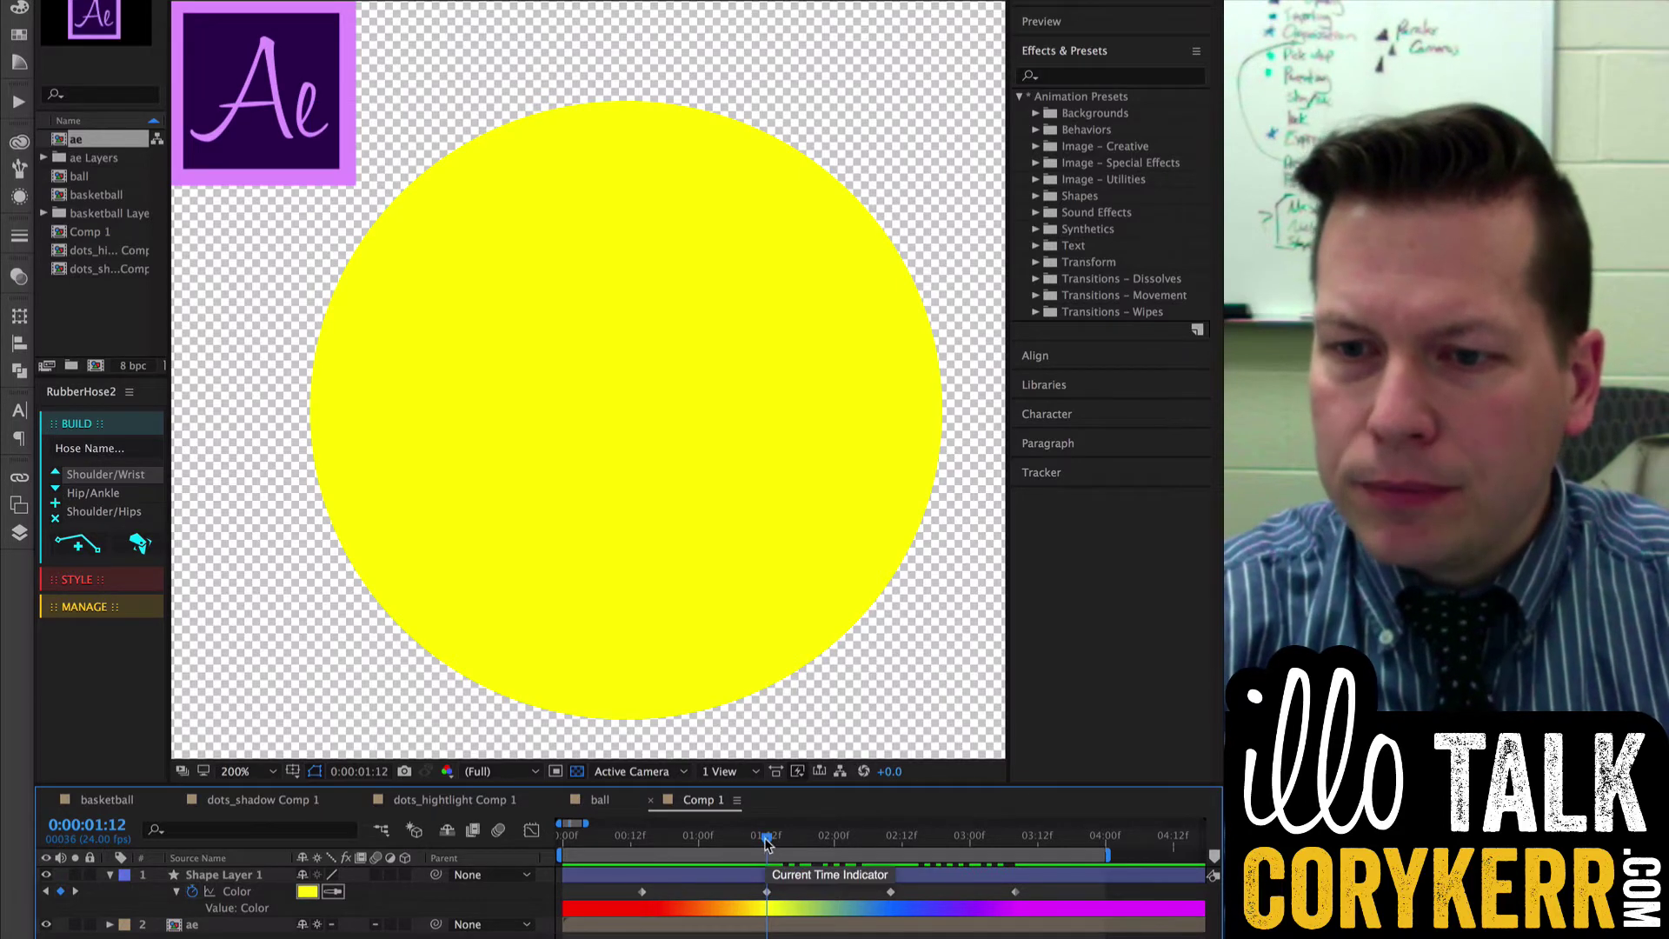
drag(766, 841, 584, 857)
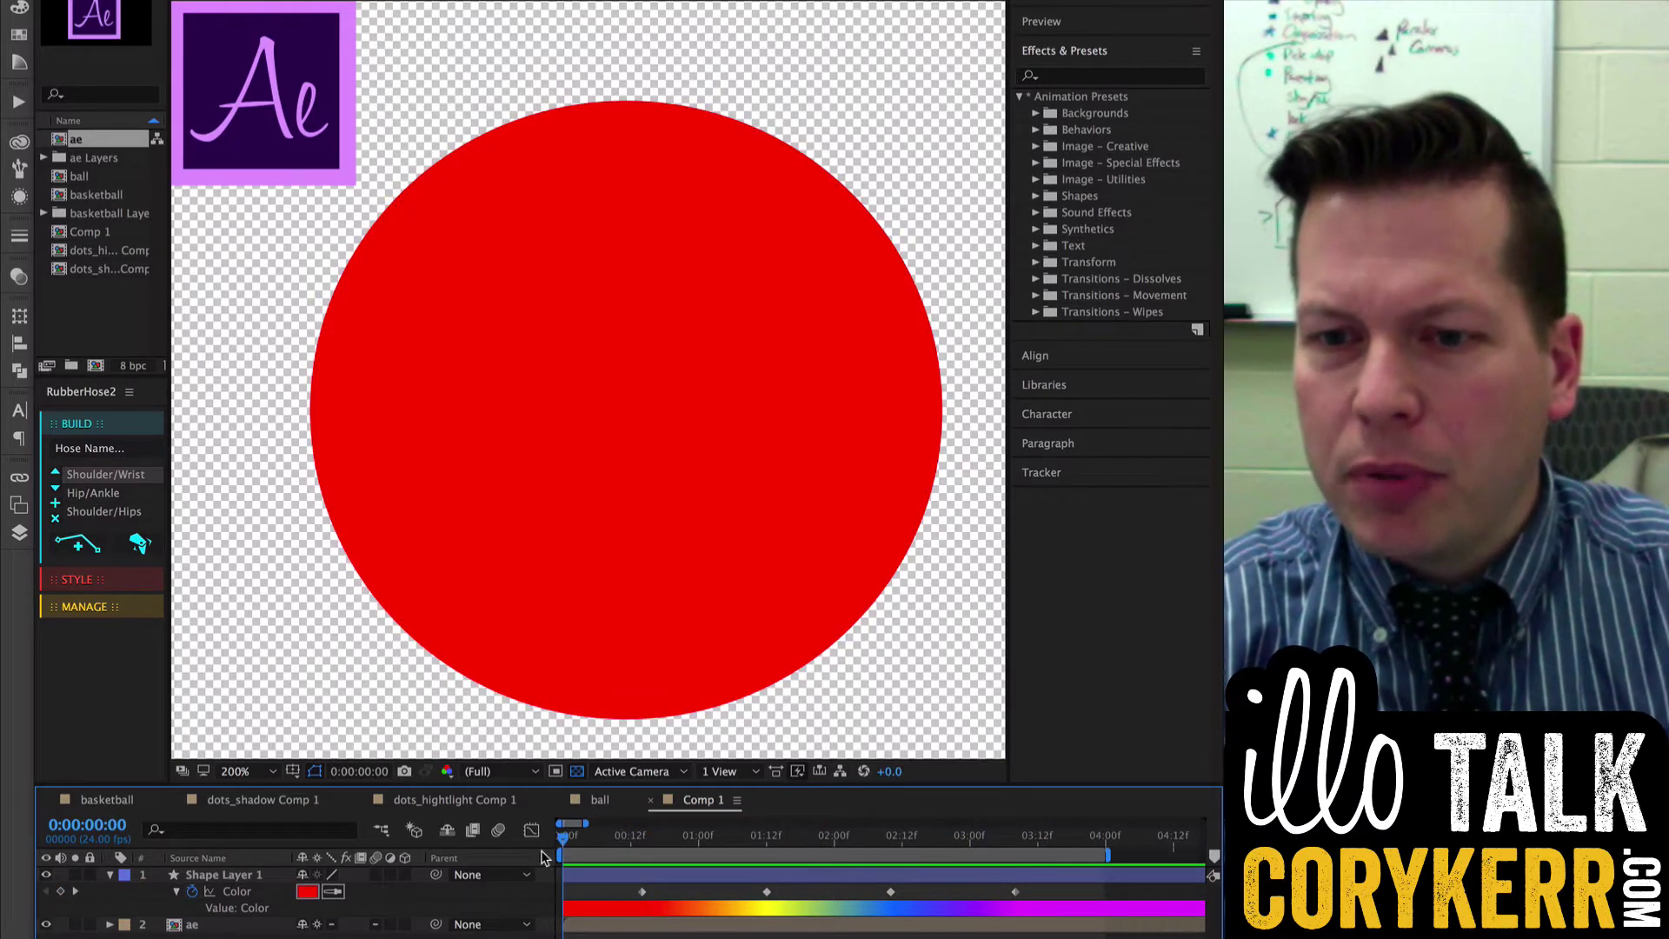
key(space)
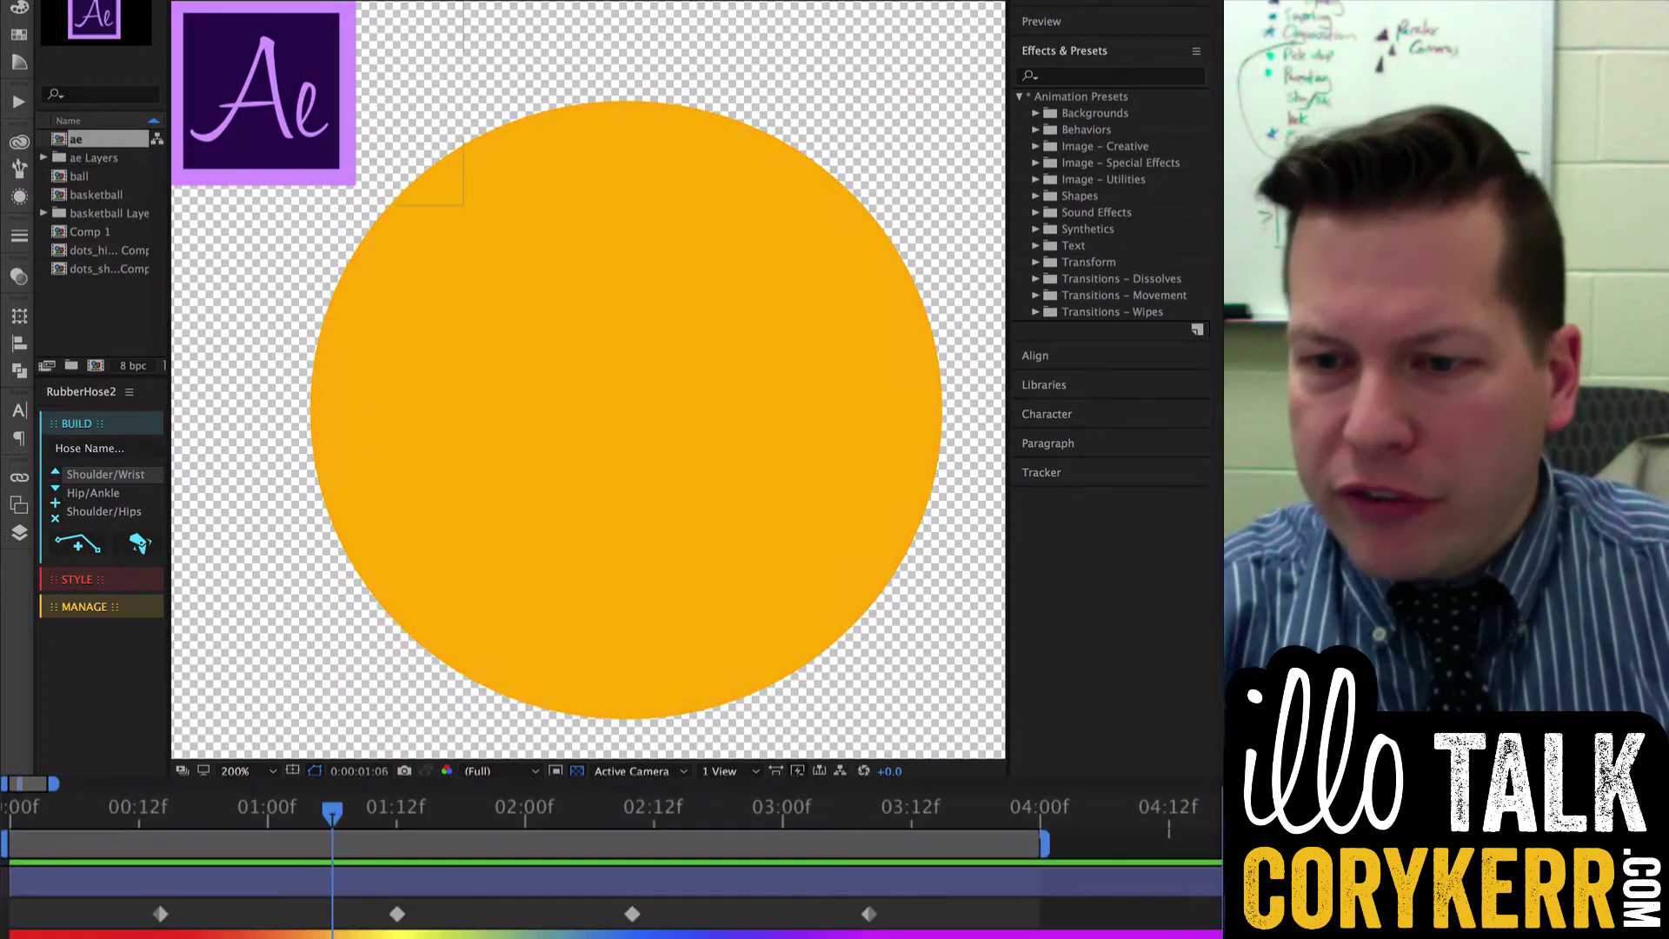
Step: Move the second Color keyframe closer to the first and preview the result
click(398, 914)
drag(398, 915, 198, 914)
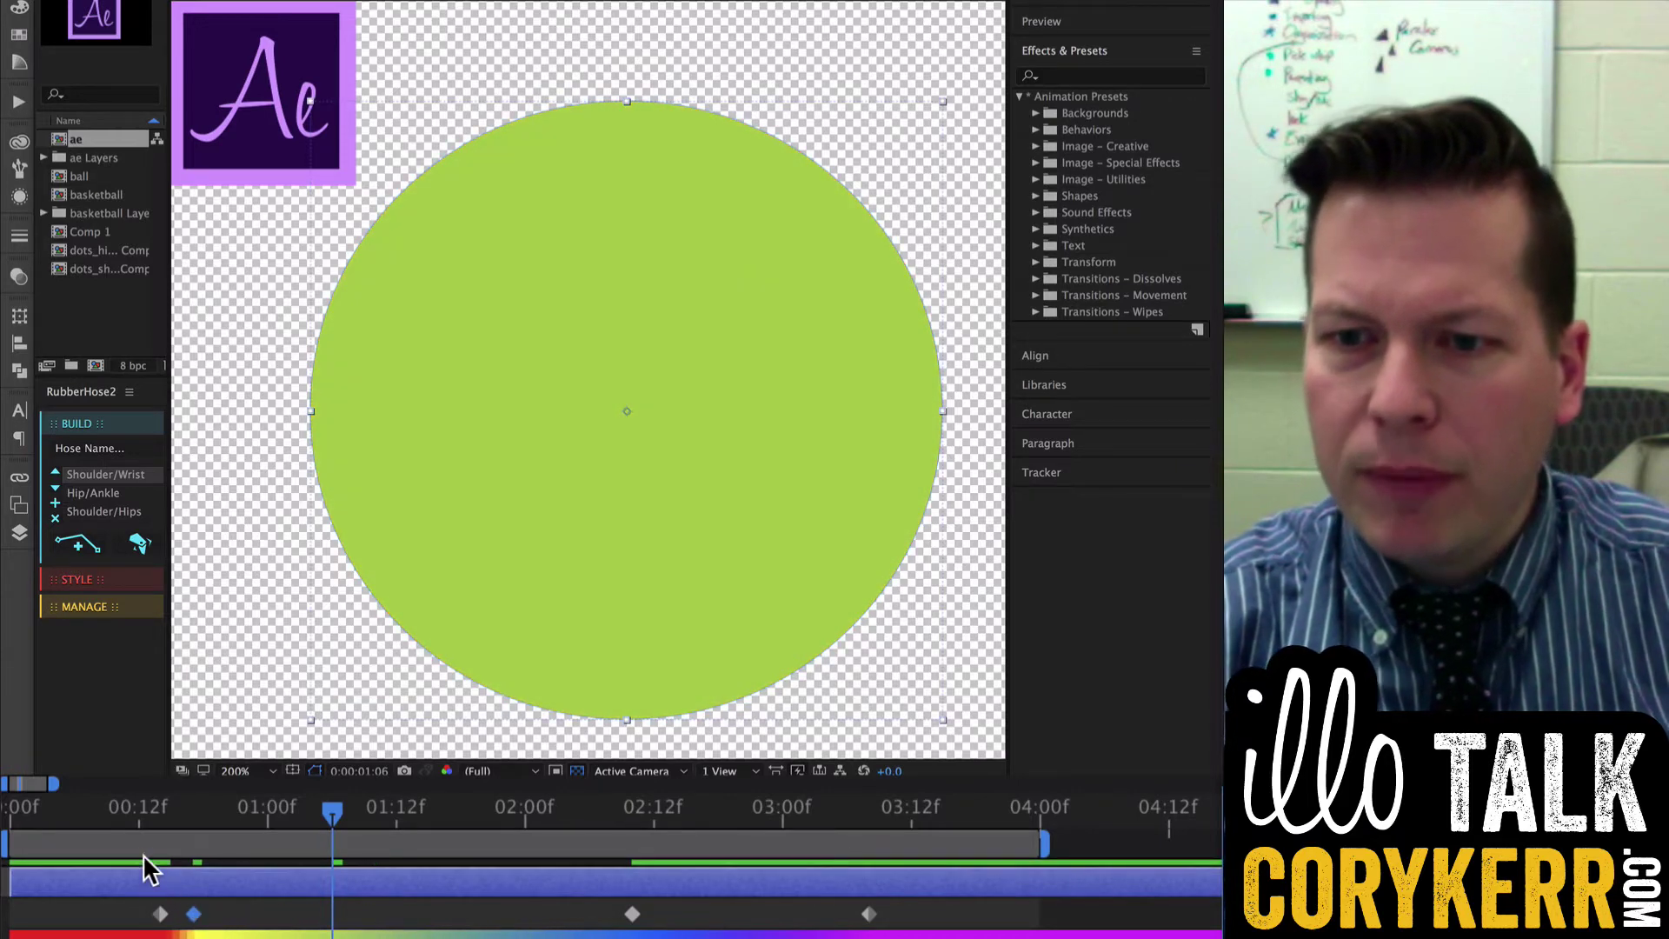
click(110, 807)
key(space)
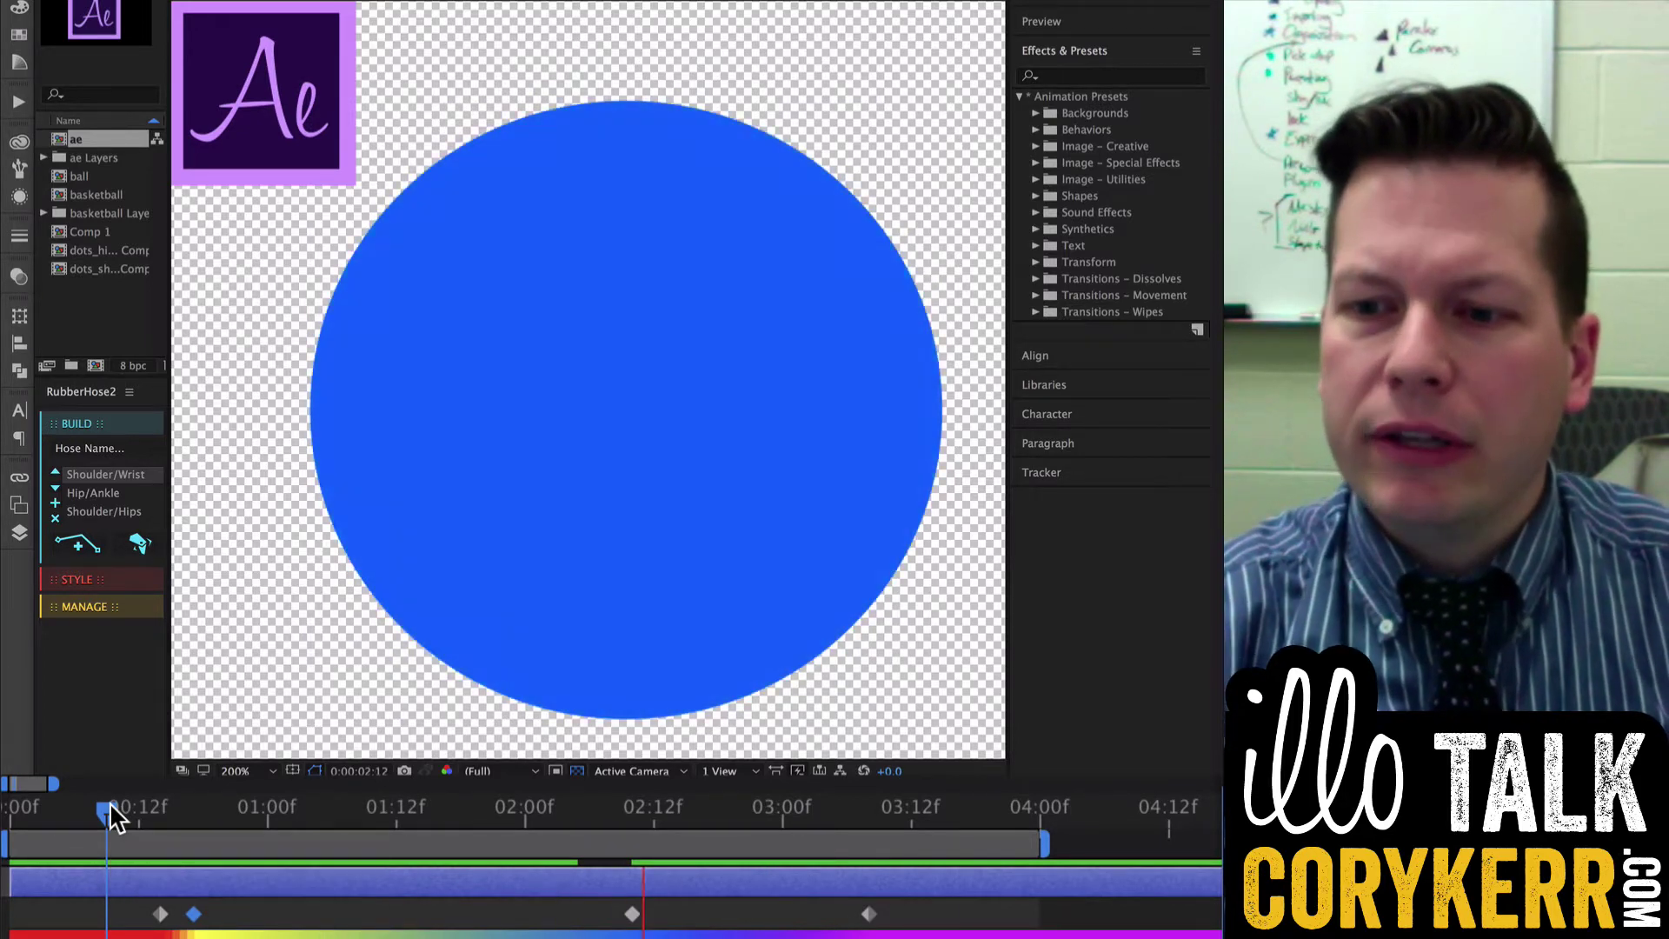
key(space)
Step: Select all four Color keyframes and Alt-drag to compress their timing toward the first
click(87, 883)
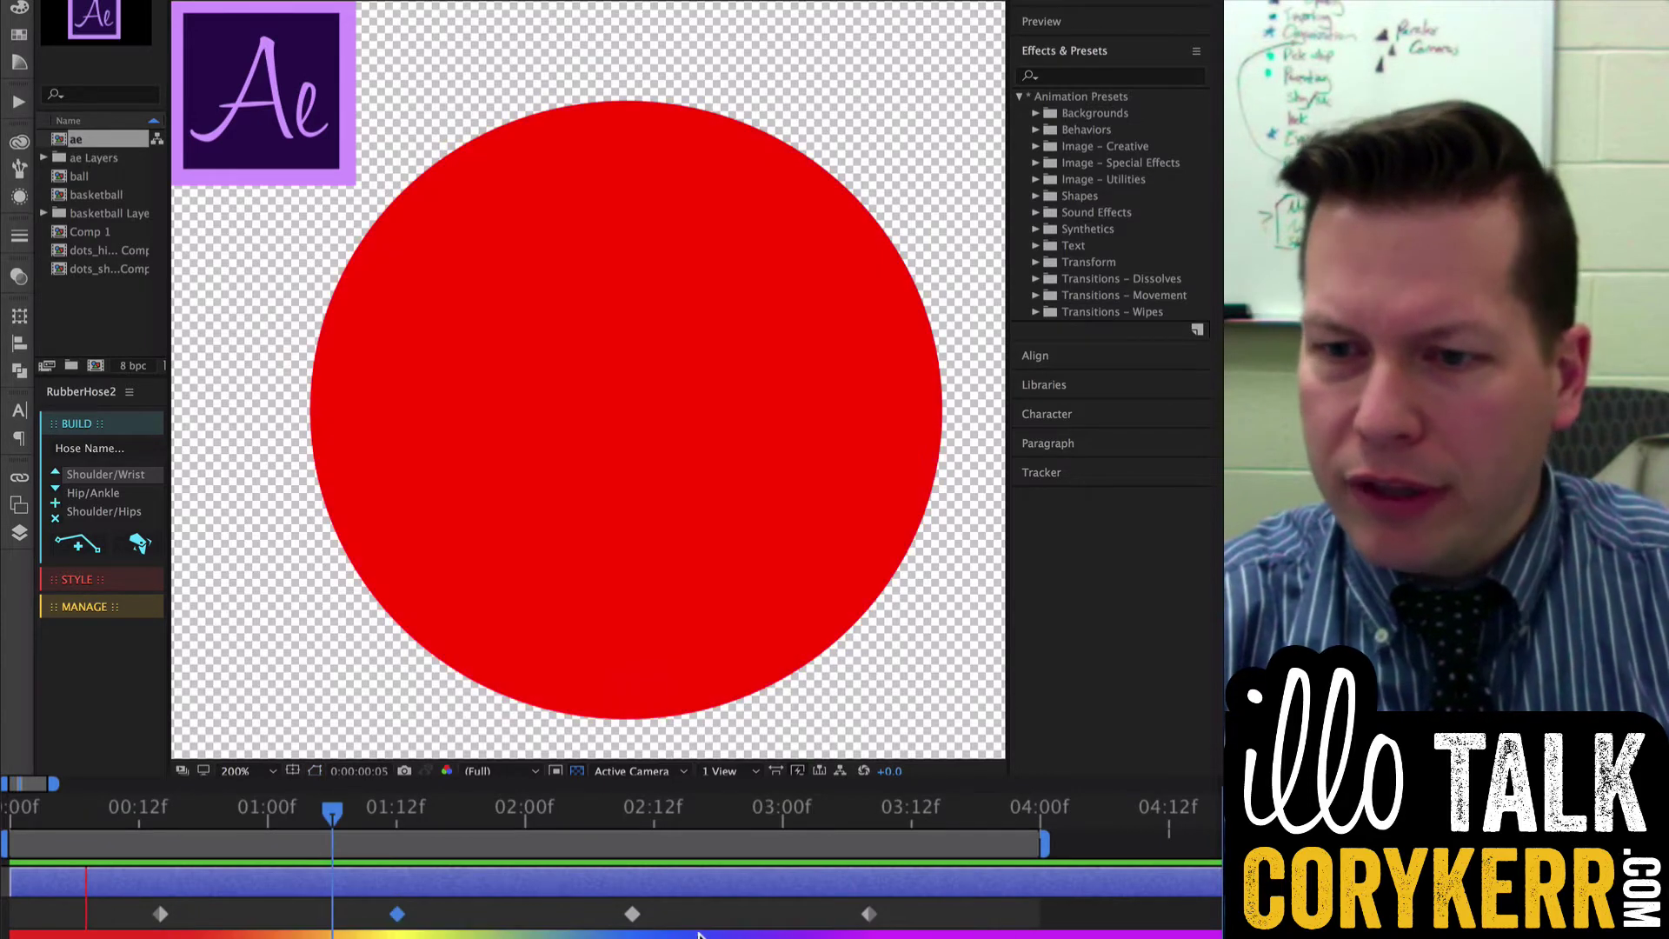
key(j)
drag(908, 907, 131, 923)
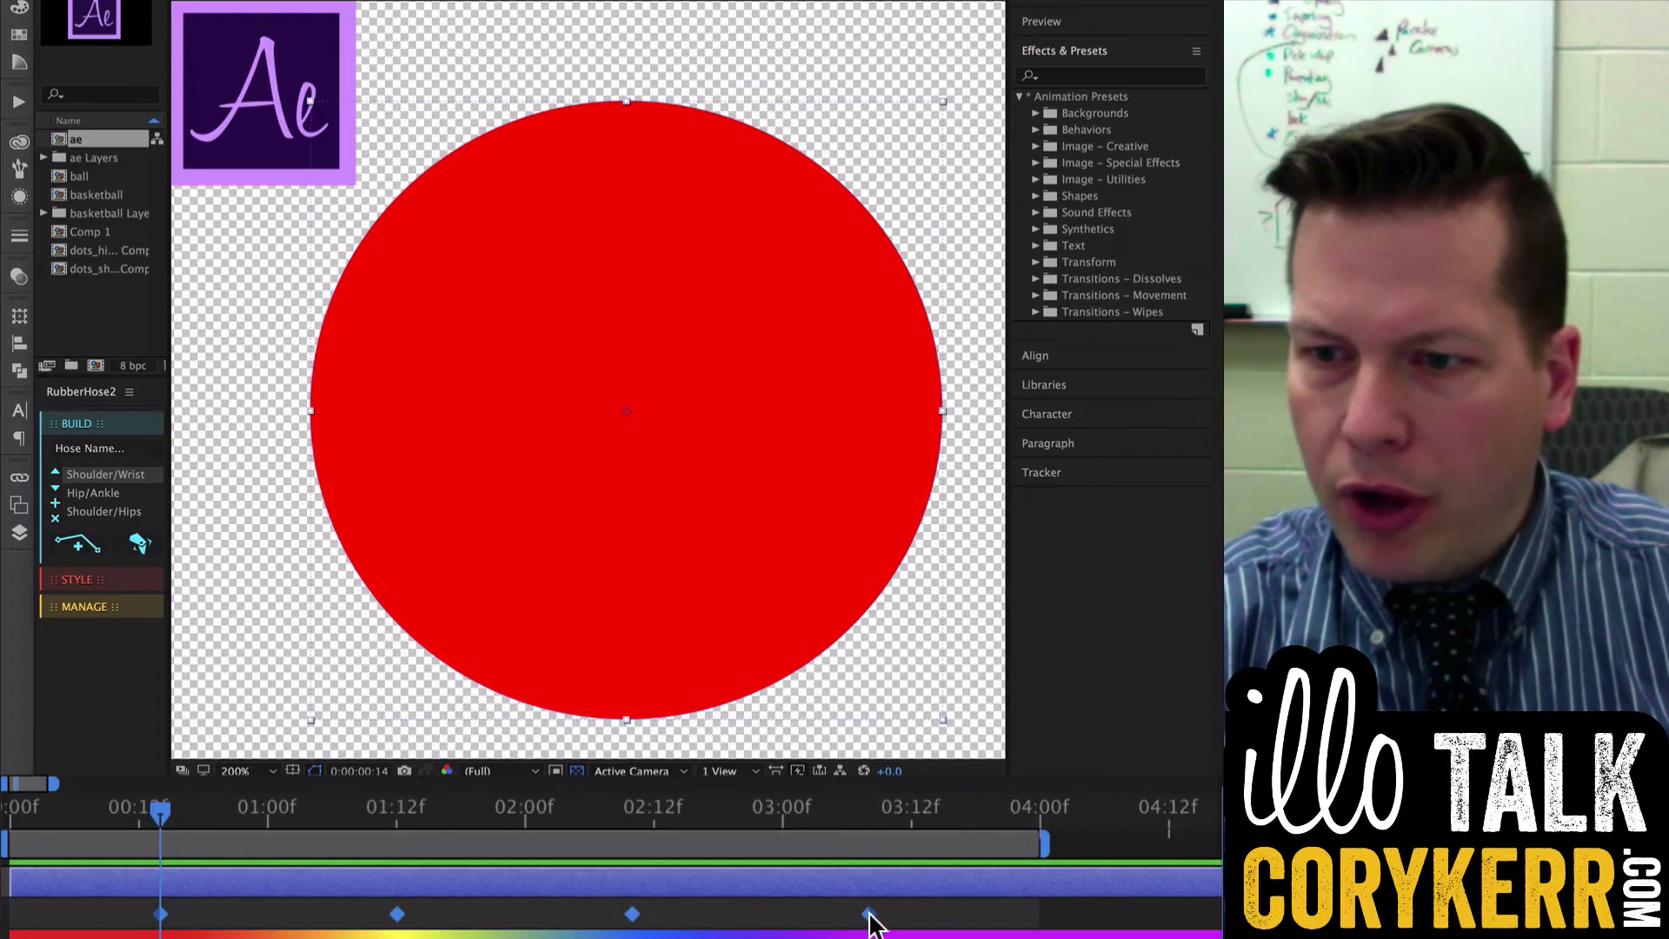
drag(868, 914, 315, 925)
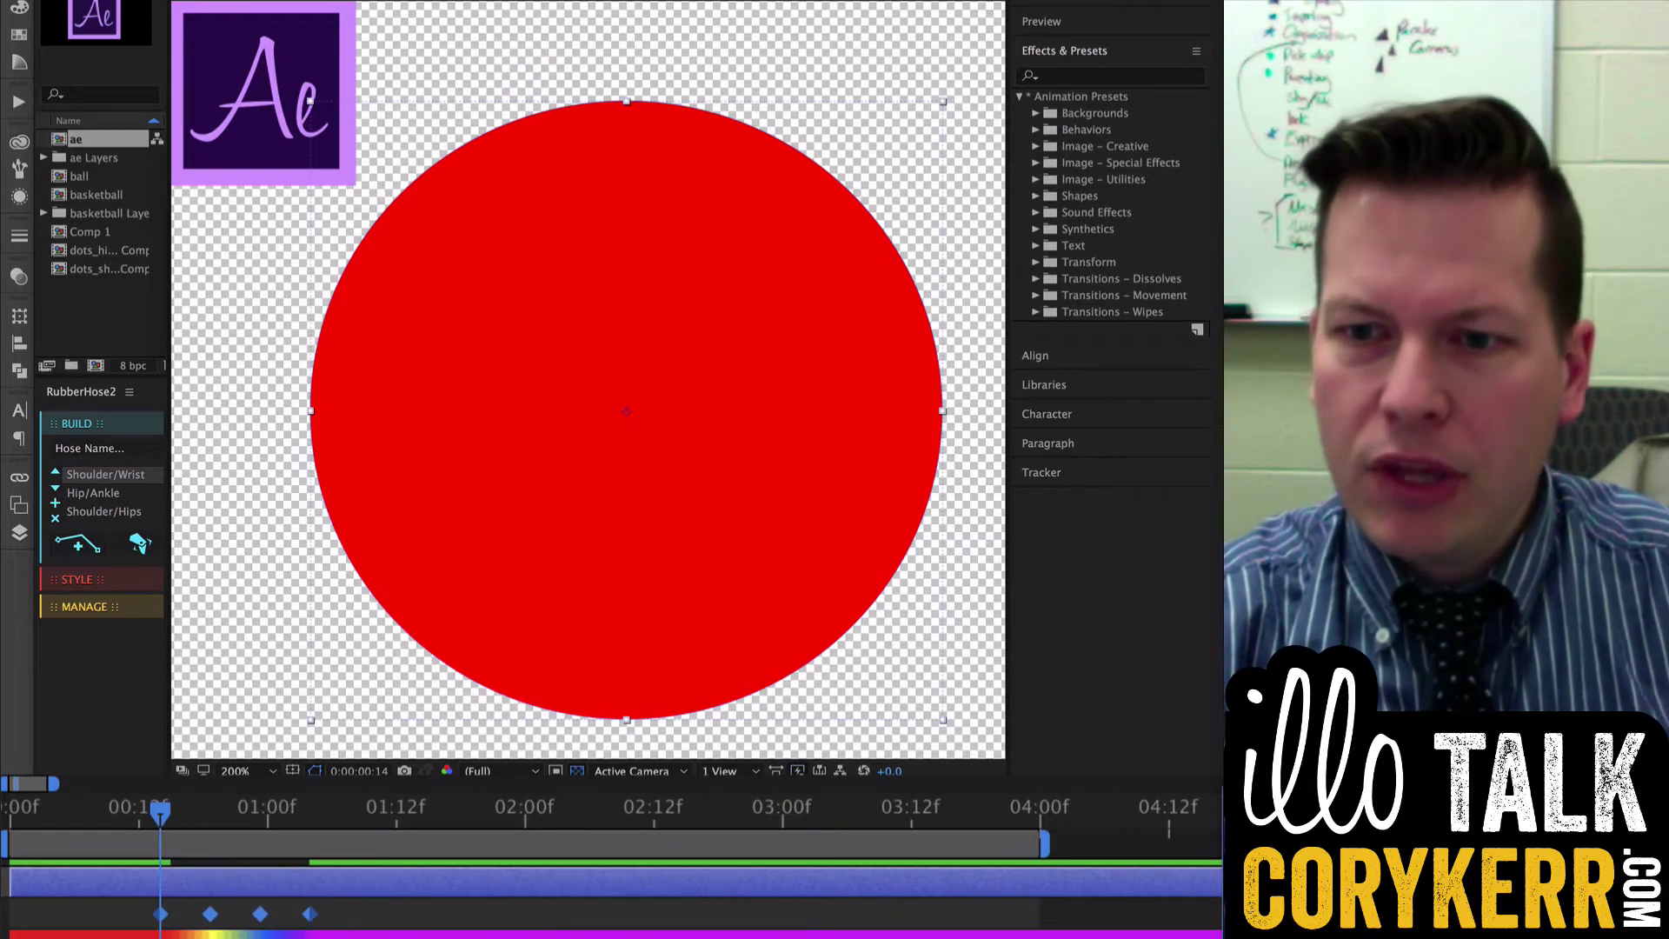
key(space)
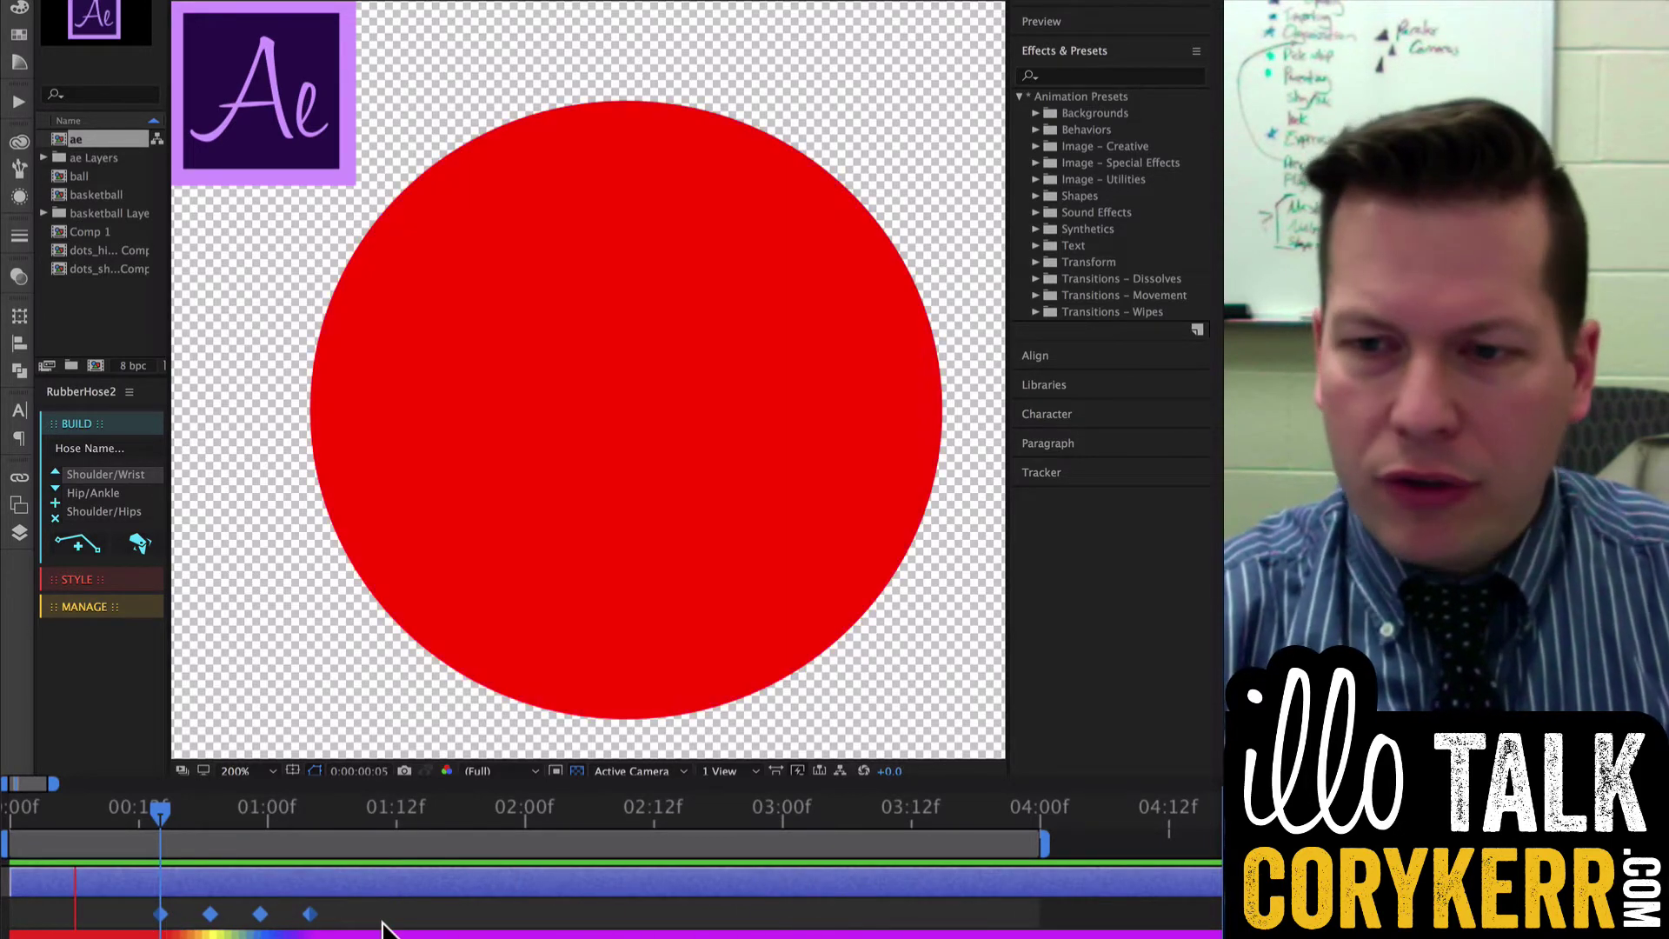
Step: Shift all four keyframes later in time and replay the colour animation from the start
drag(311, 917, 965, 921)
key(space)
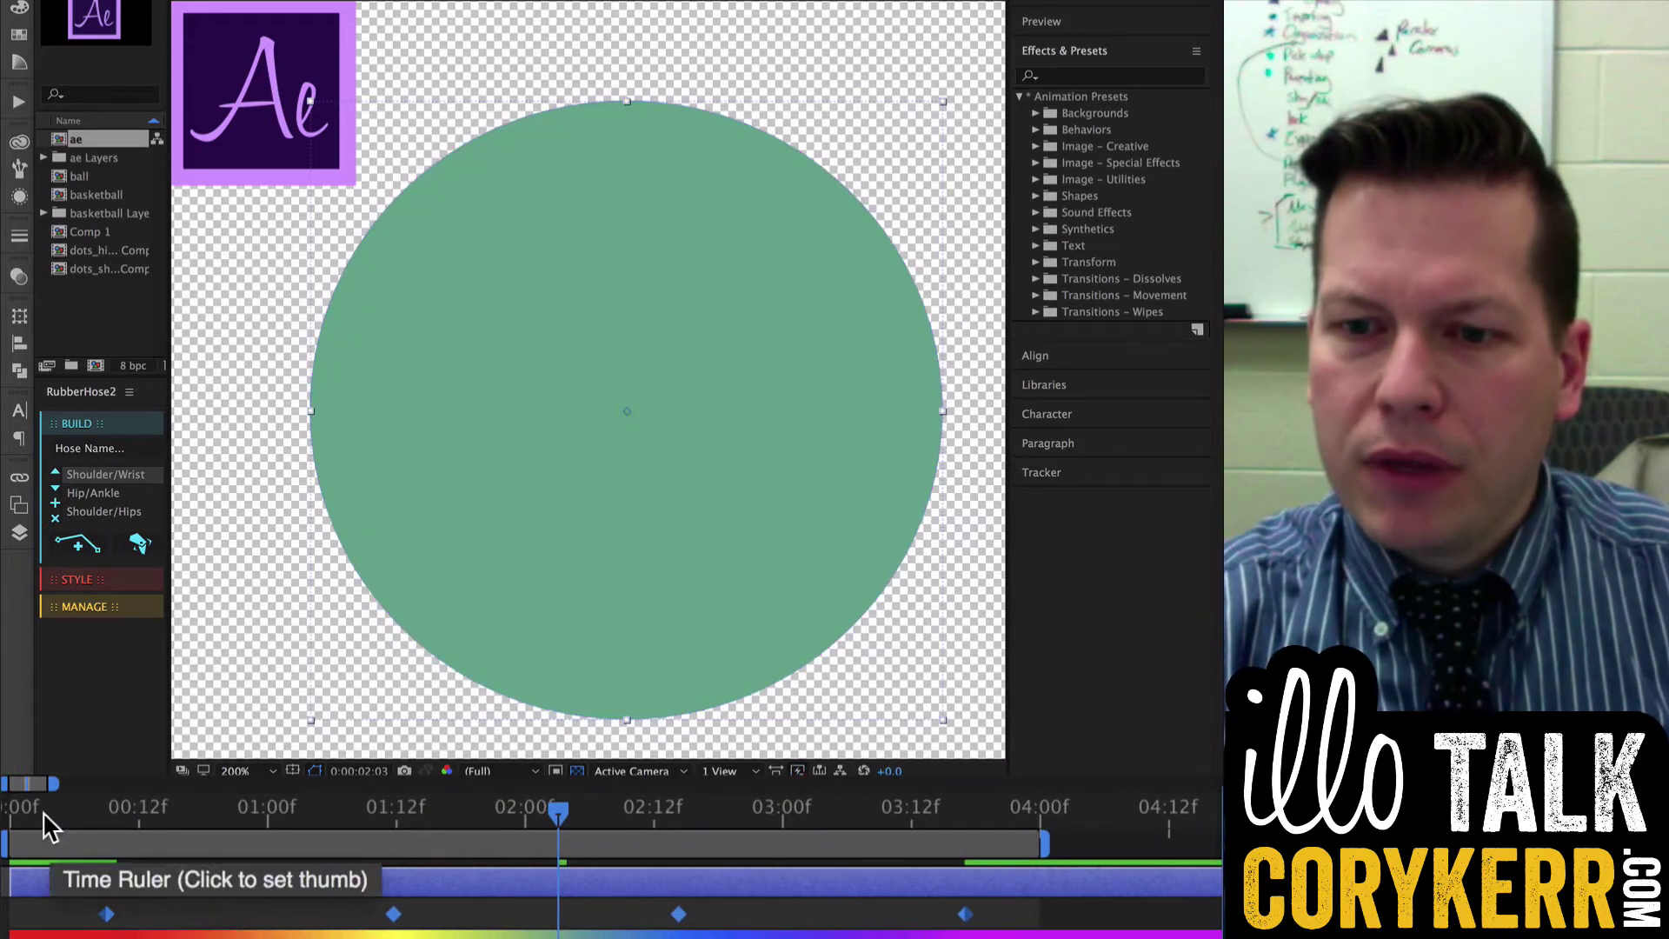
click(11, 812)
key(space)
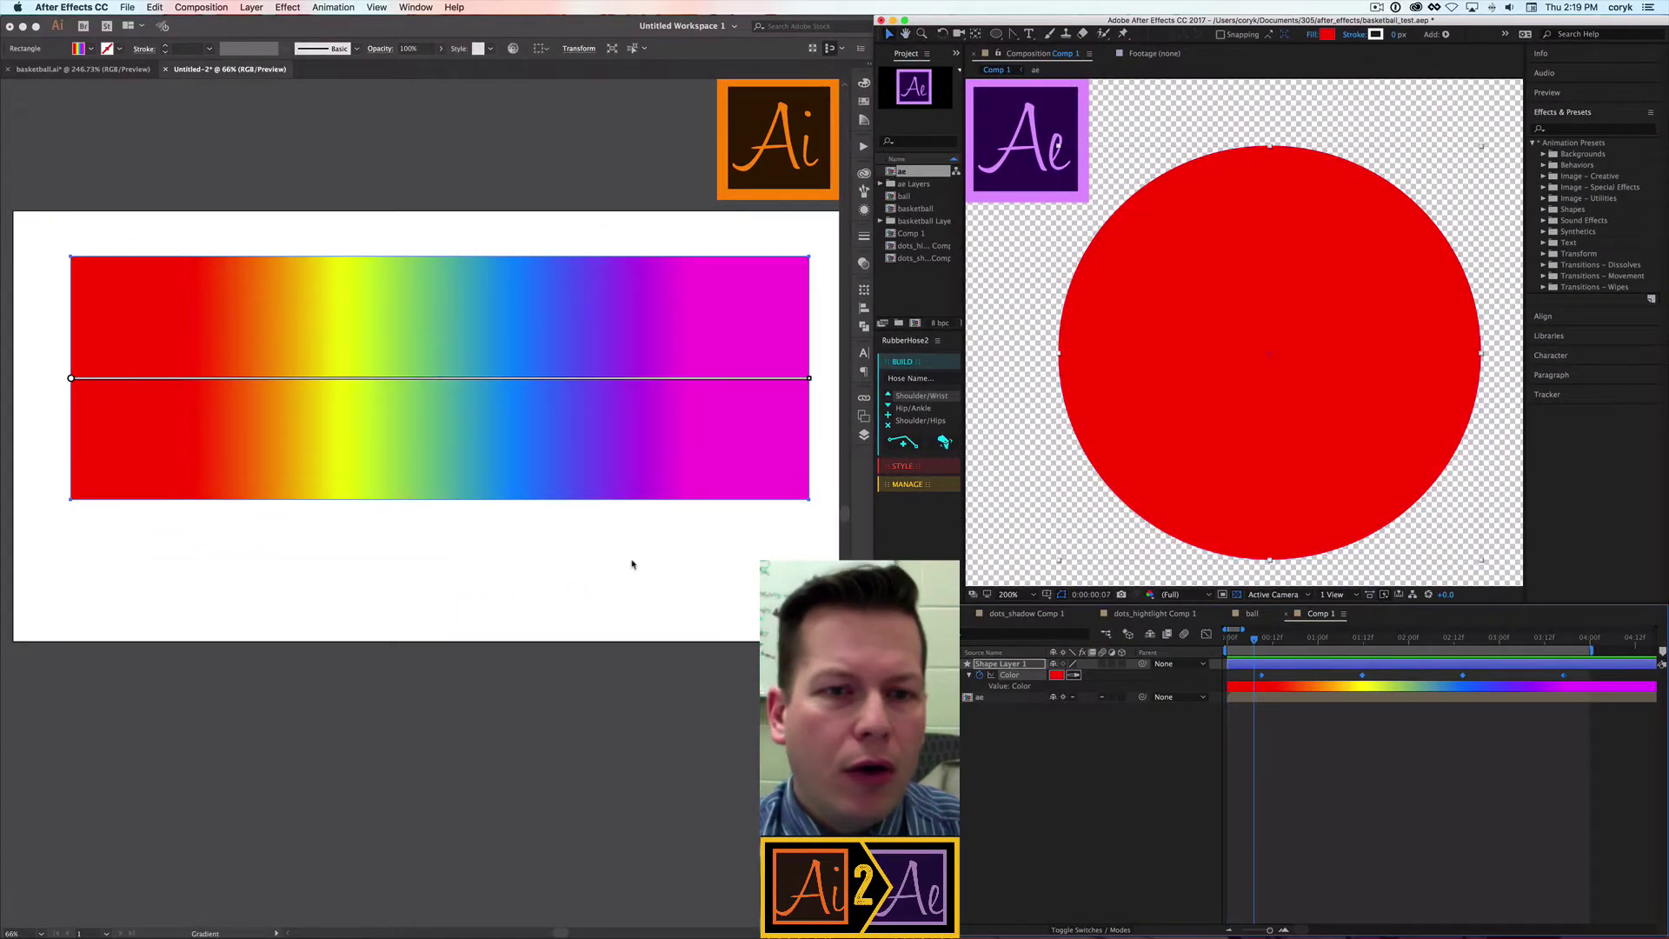
Step: In Illustrator, move the blue gradient stop left to about 24.99%, ahead of yellow
click(584, 520)
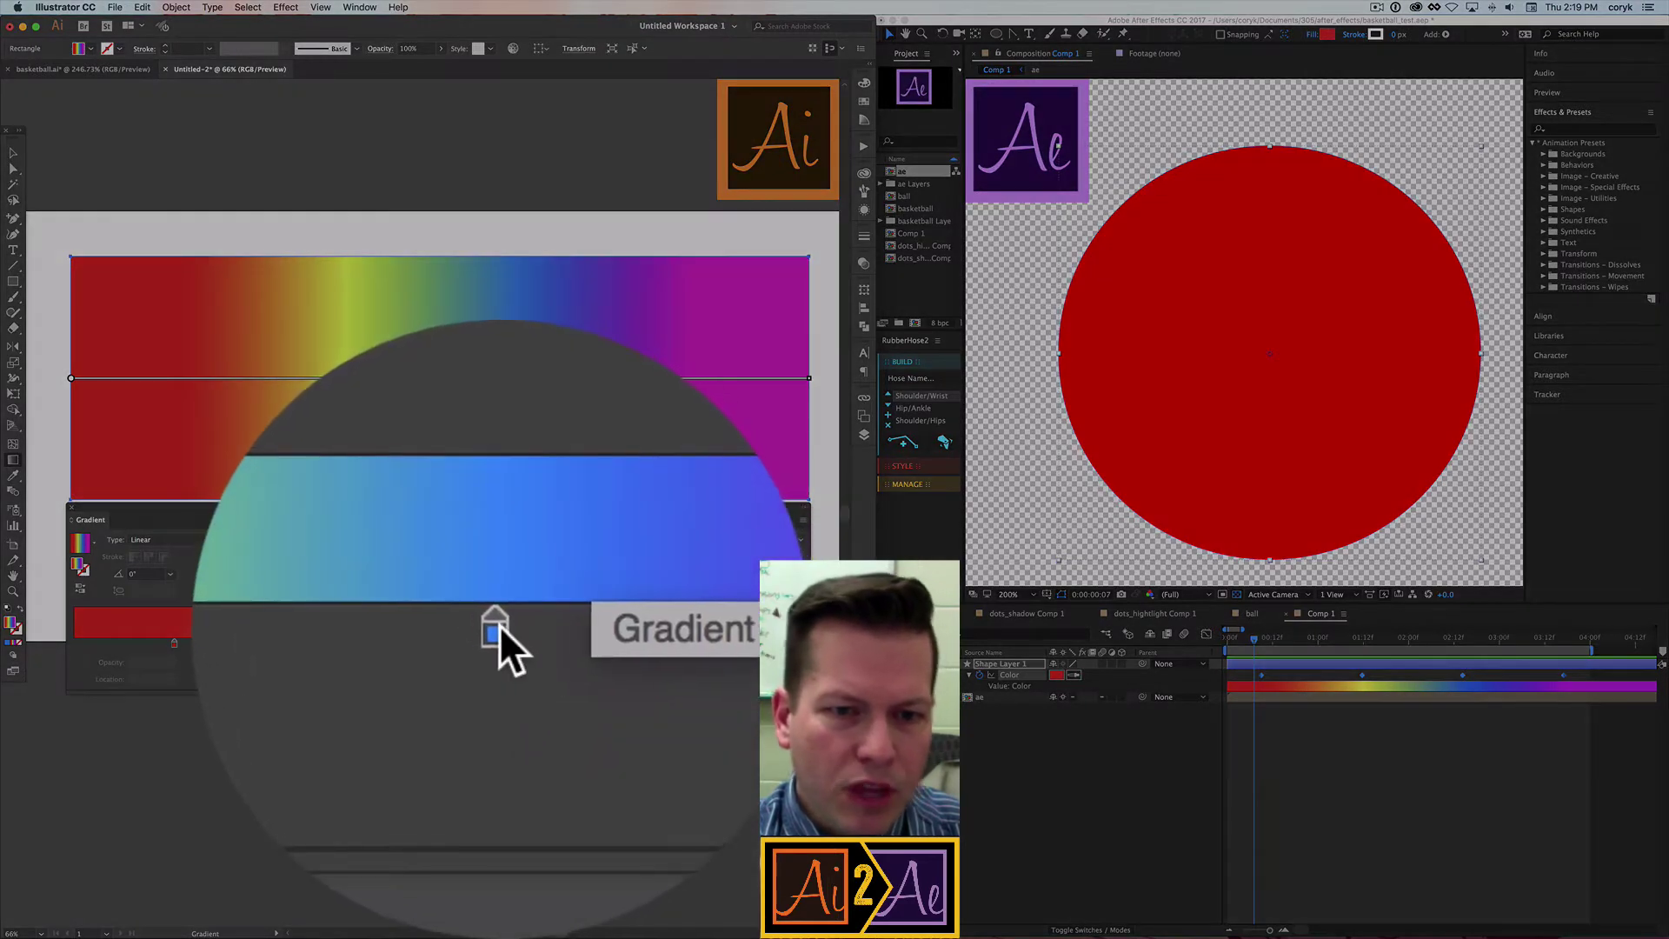
click(498, 624)
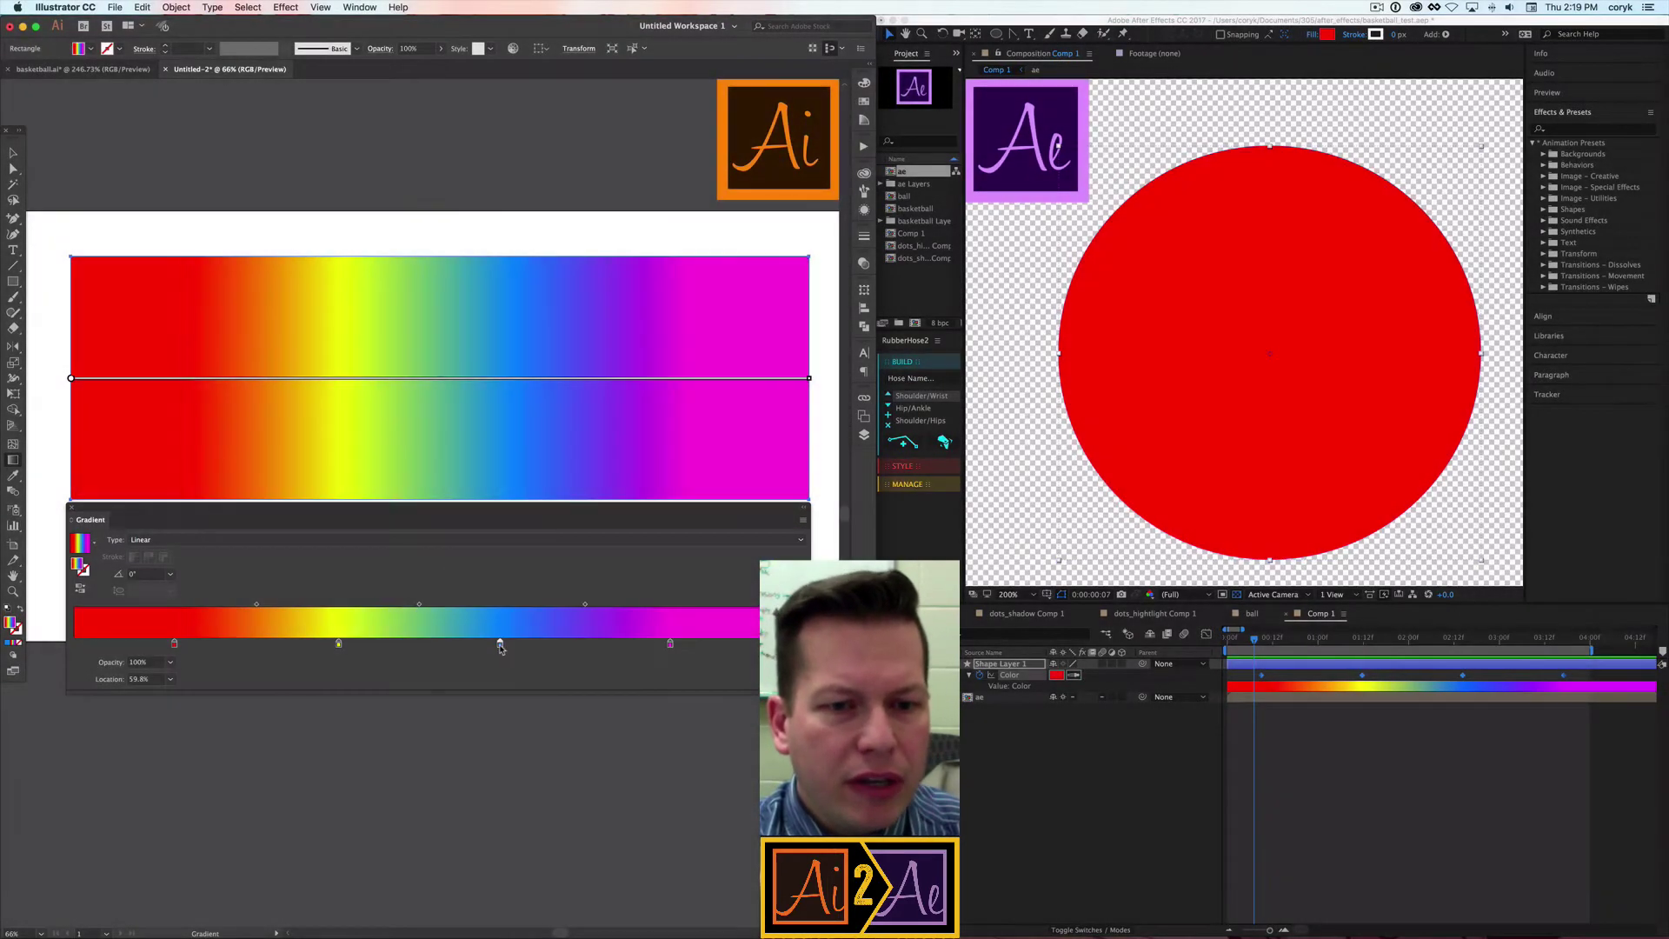
drag(501, 646, 252, 645)
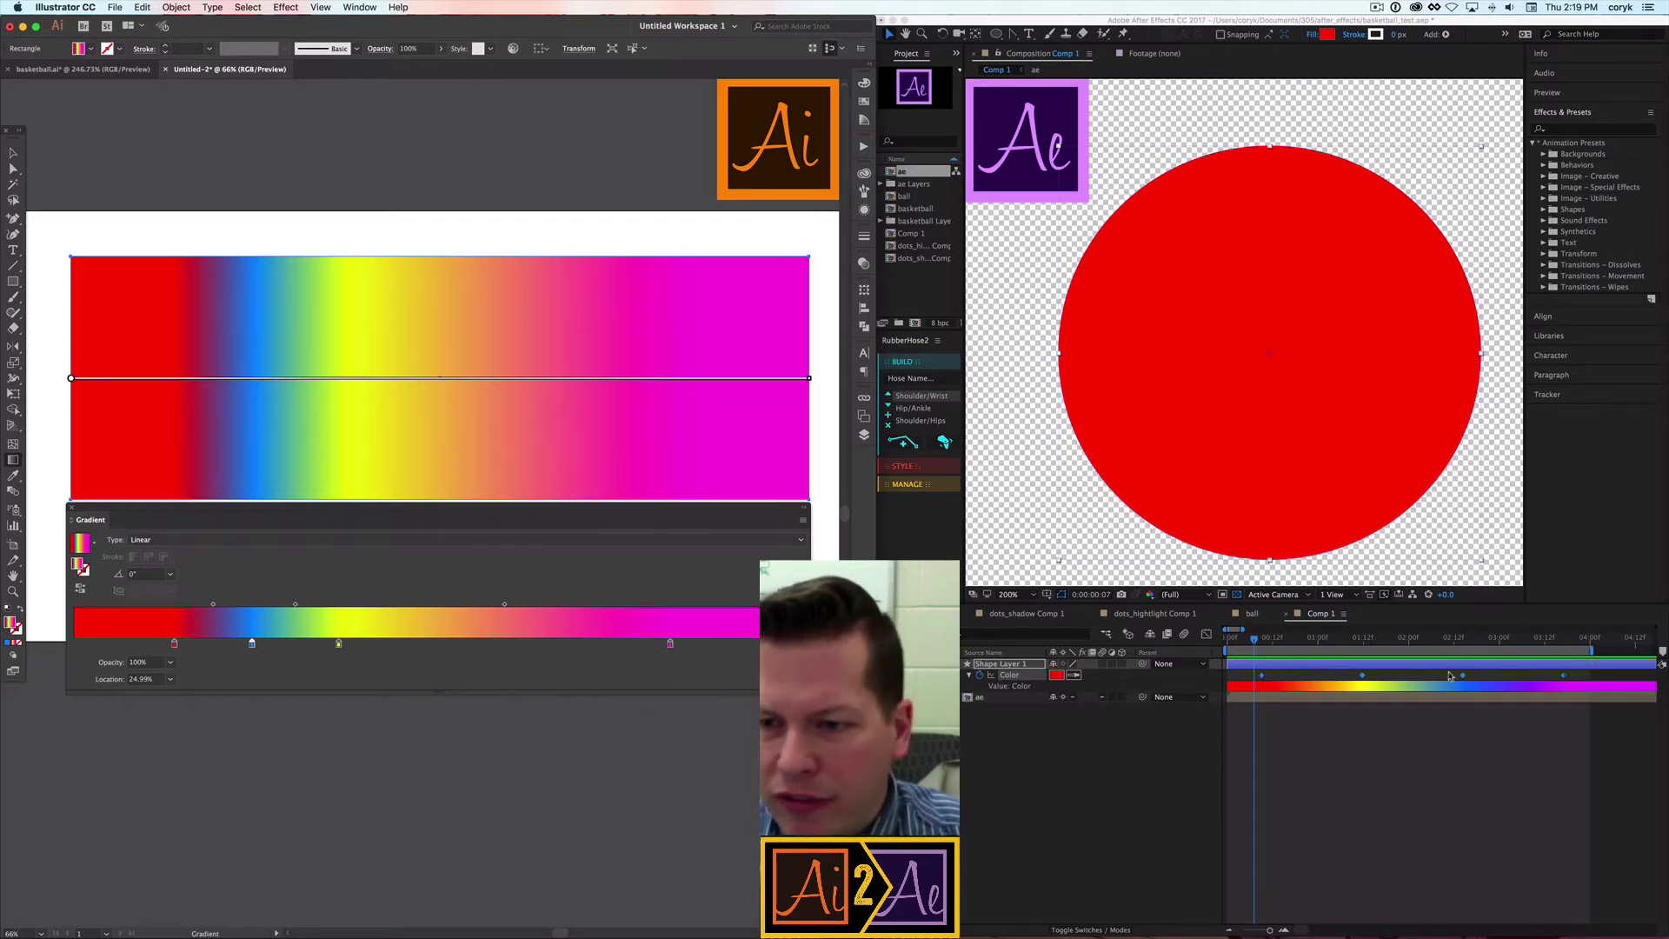
Step: Shift the matching blue Color keyframe earlier in After Effects and scrub to check the order
click(1304, 704)
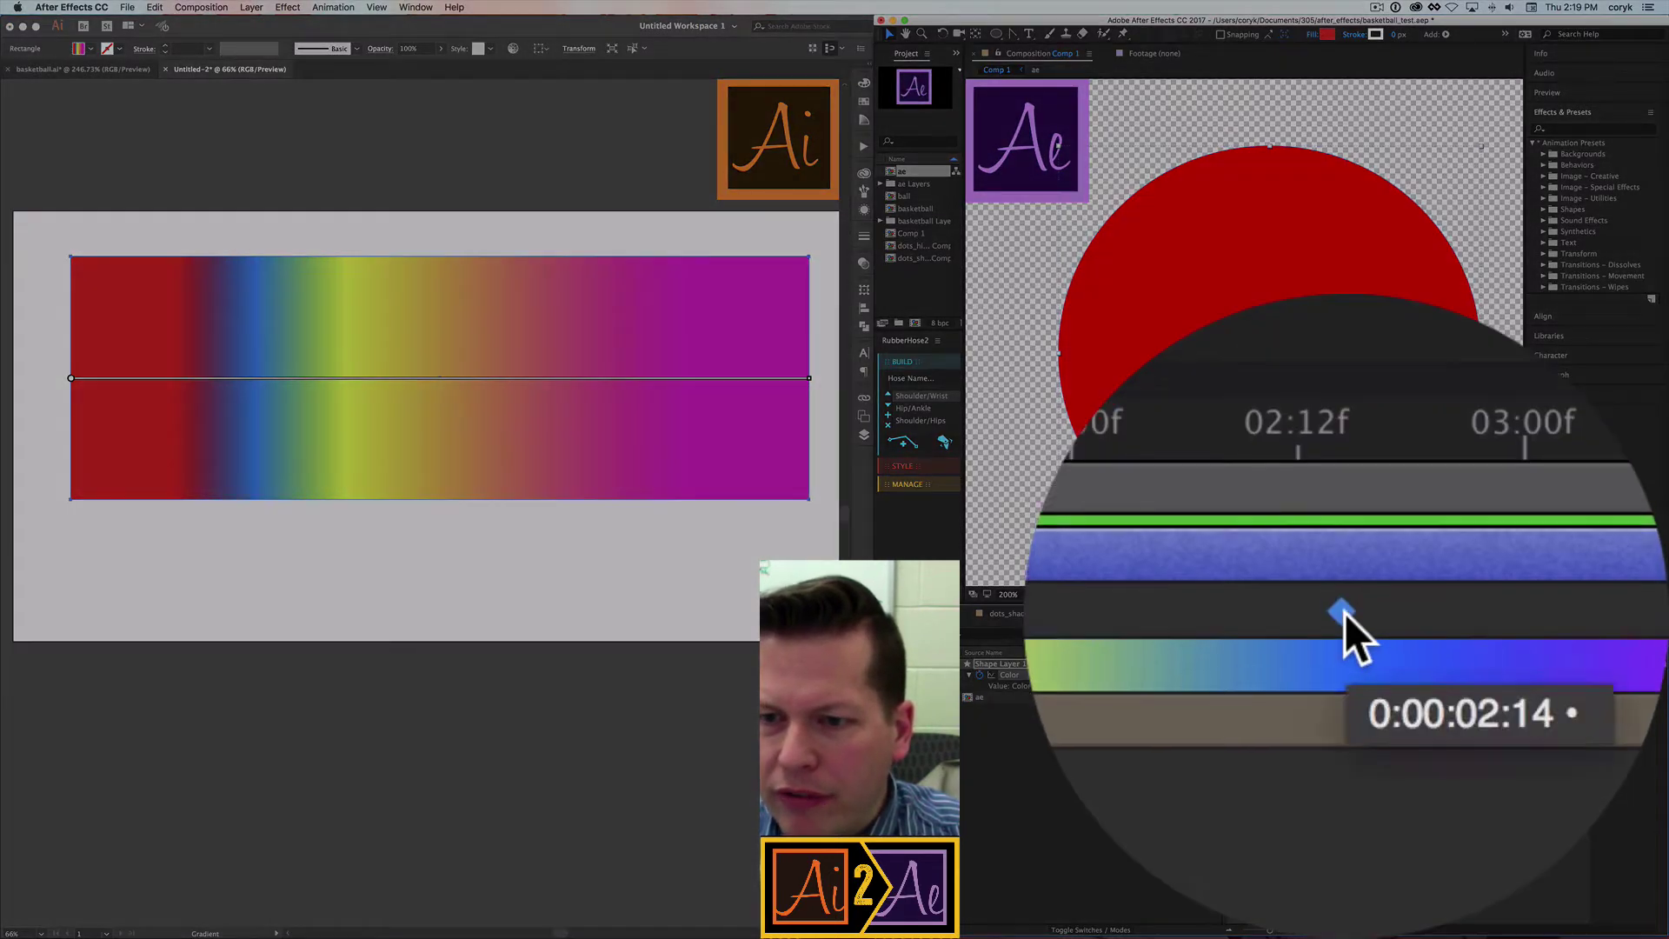
click(1343, 608)
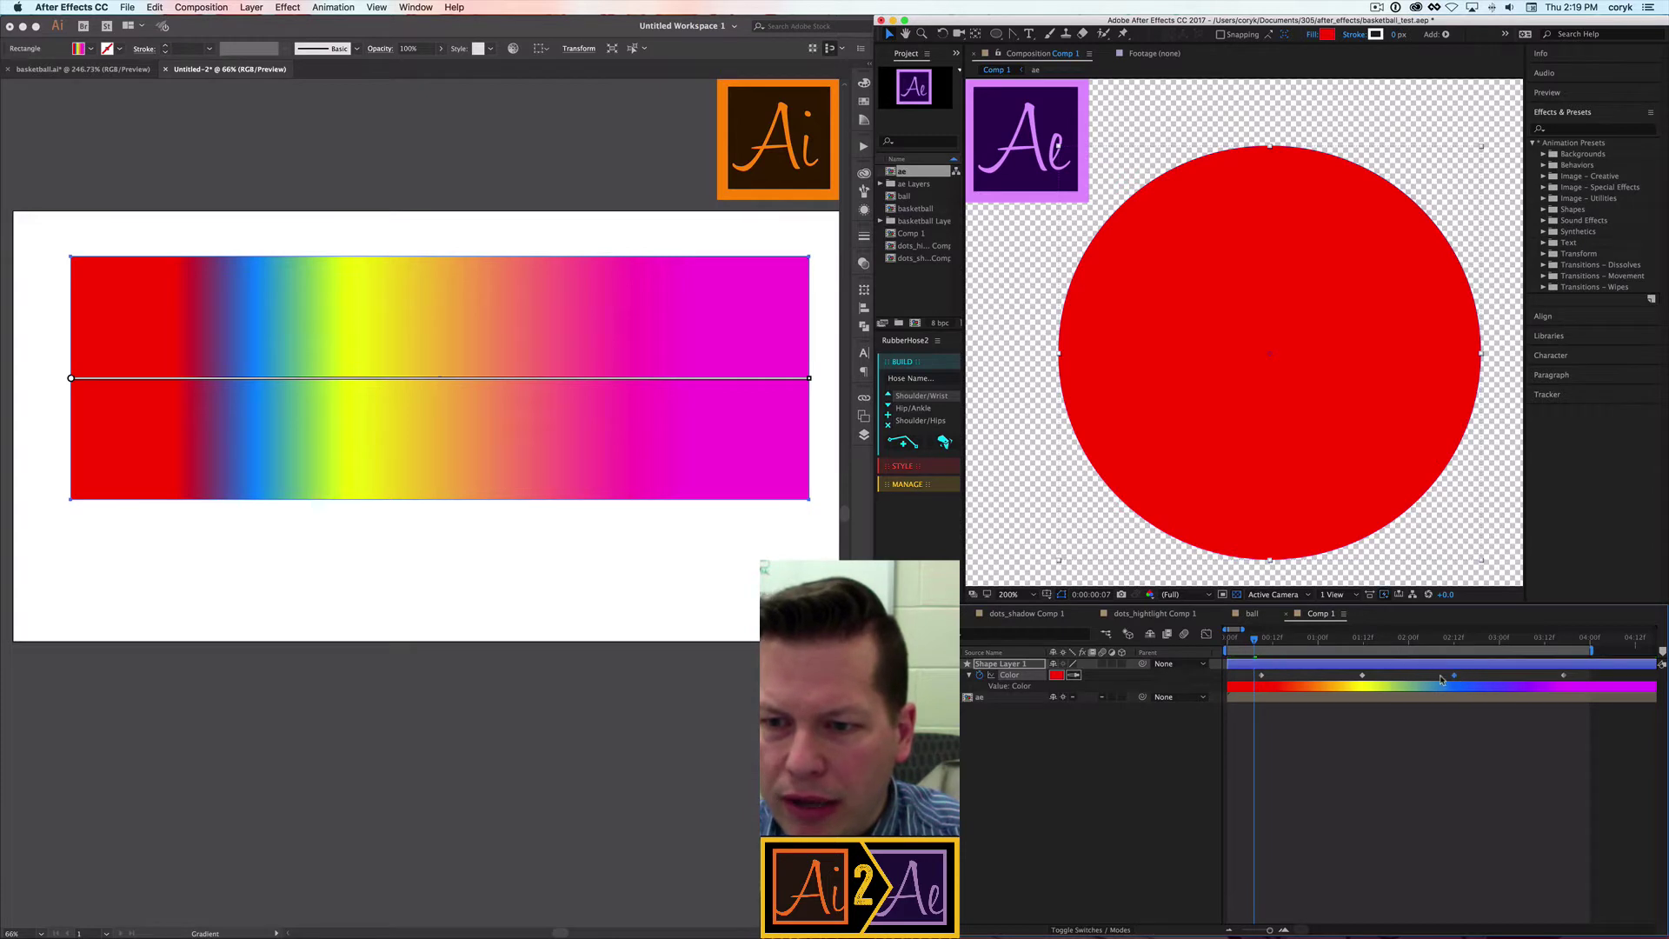
drag(1464, 679, 1341, 682)
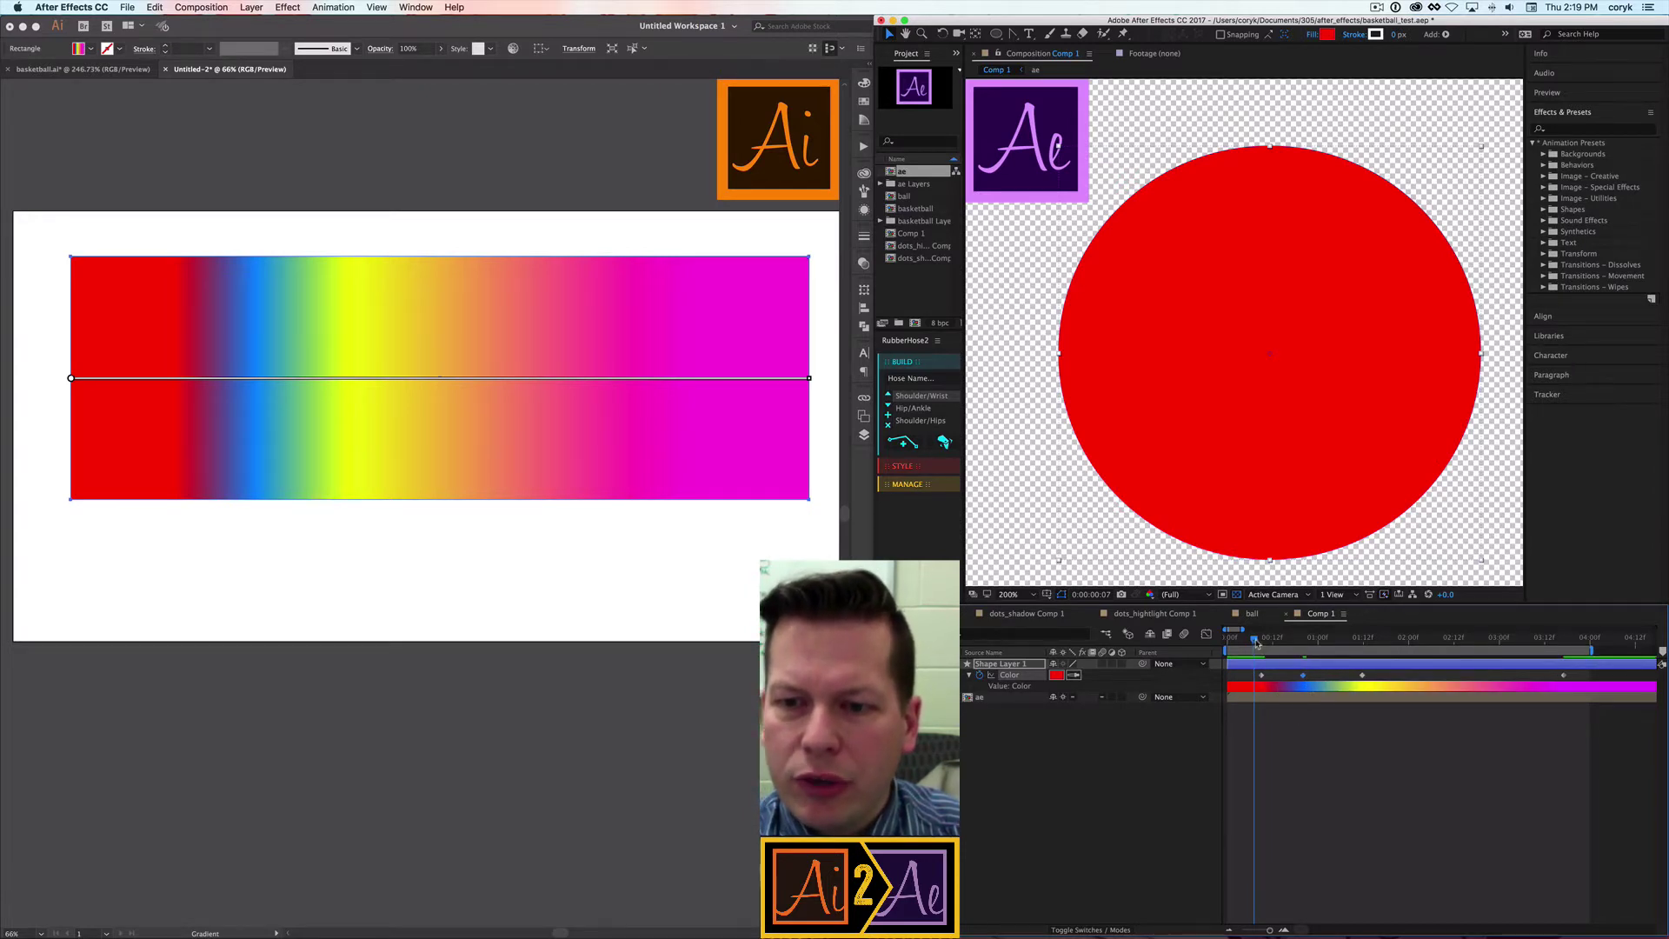
drag(1264, 643, 1455, 683)
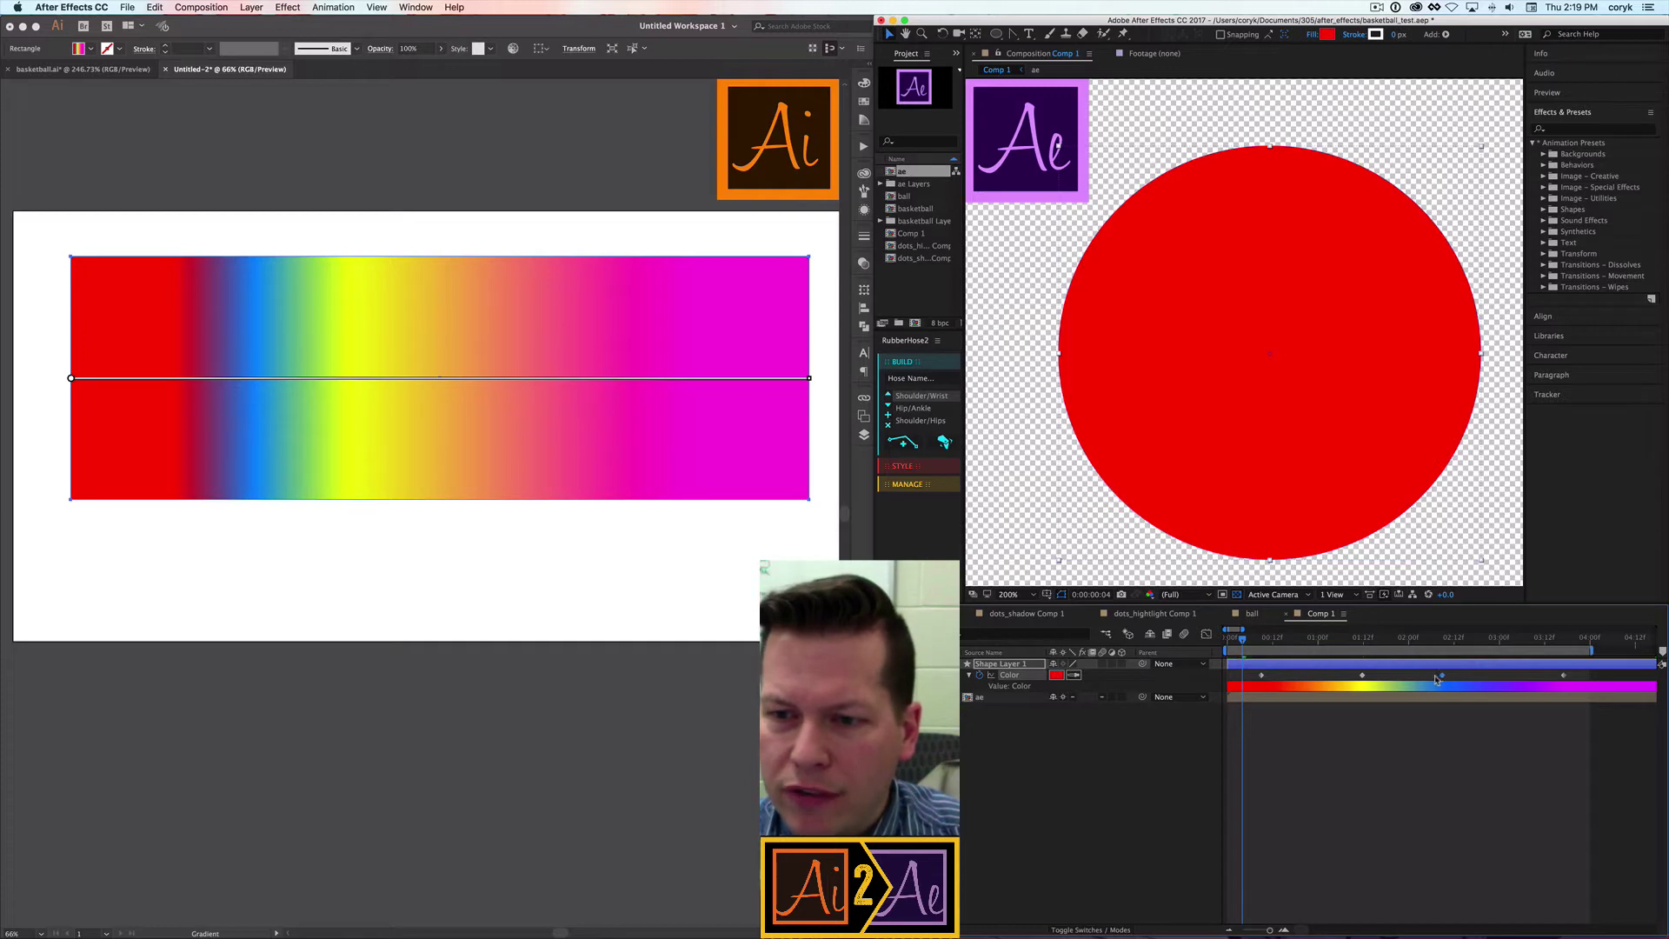
Step: Nudge a colour keyframe earlier, then add, remove and move stops so the gradient starts blue
drag(1432, 679, 1409, 679)
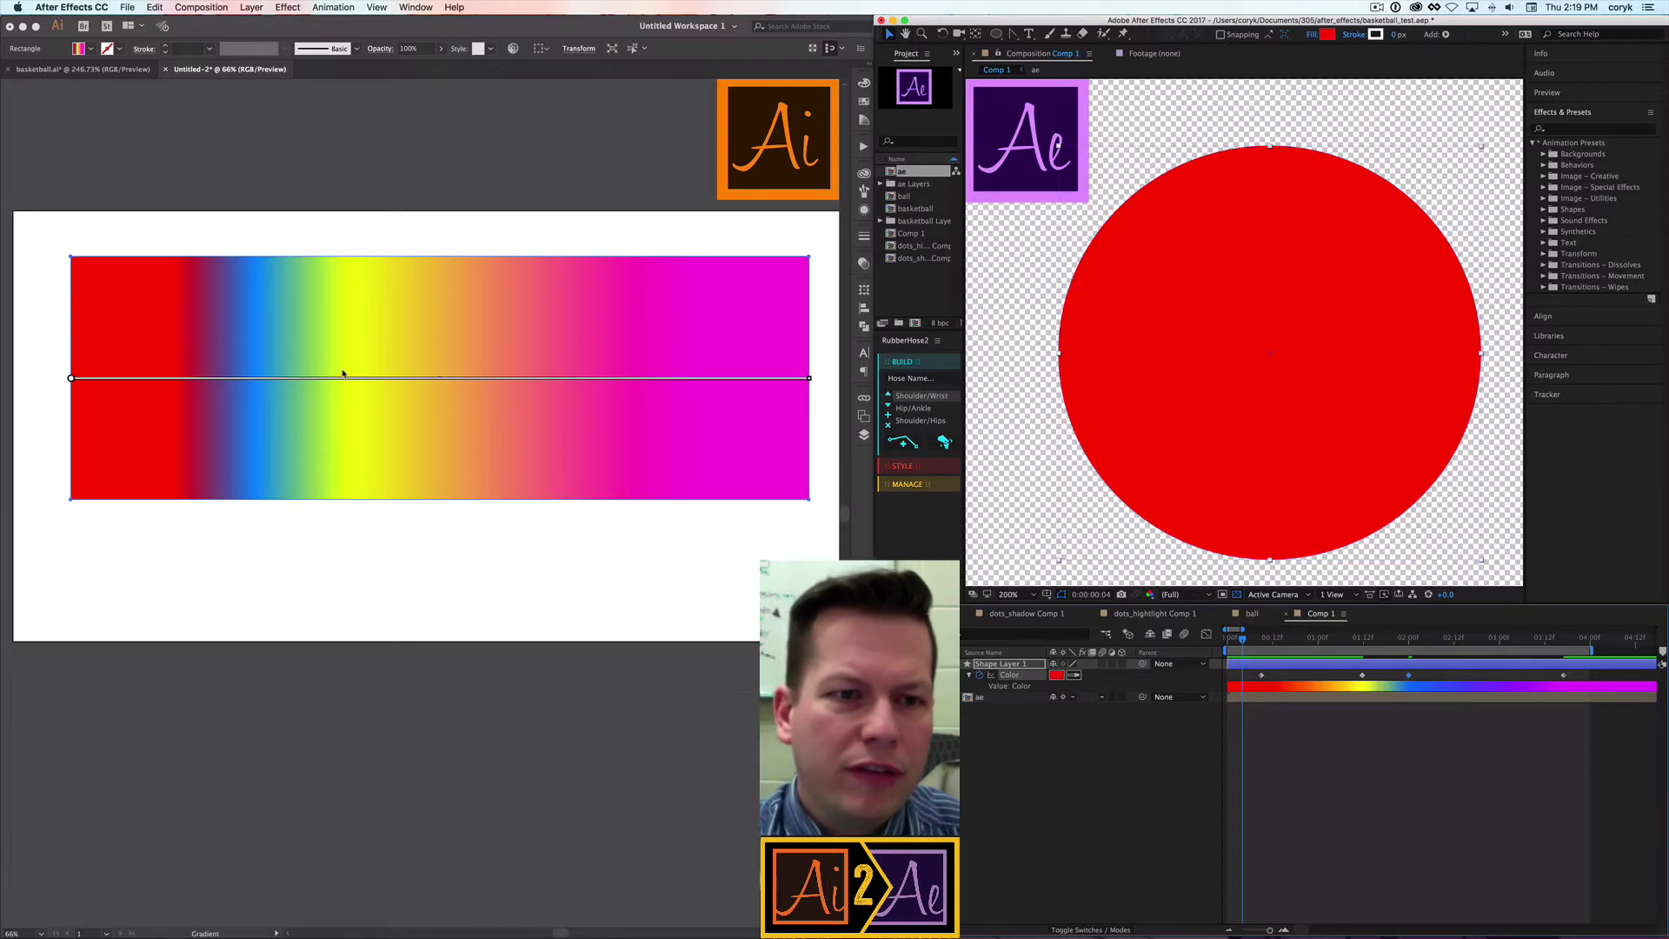
click(498, 500)
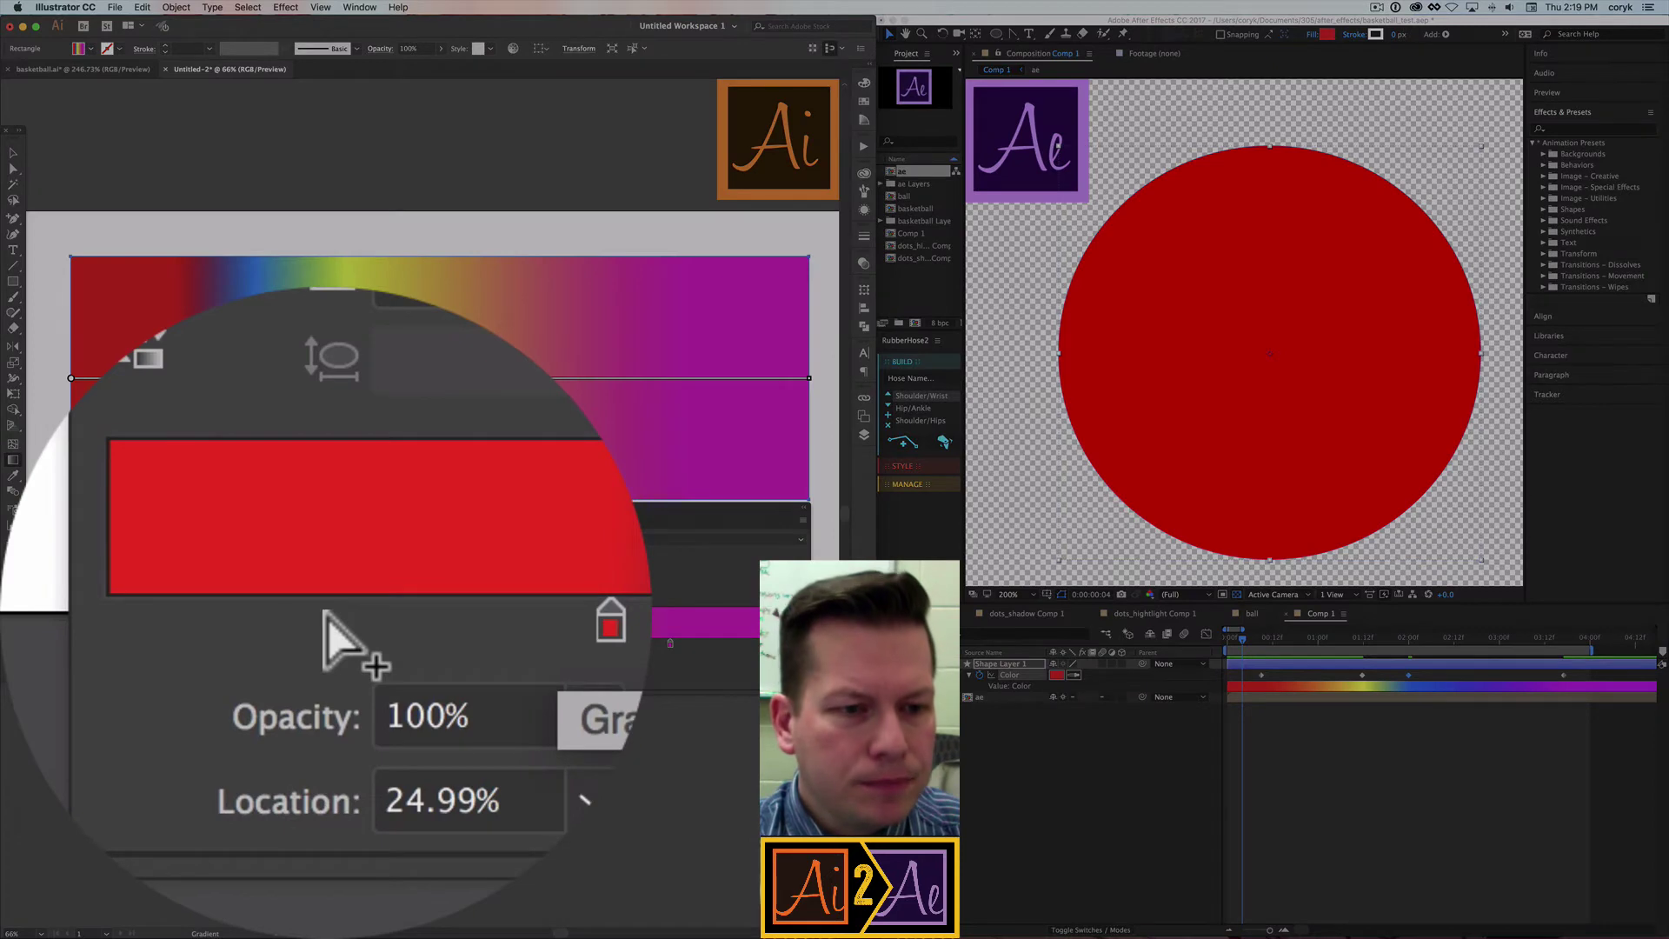
click(324, 611)
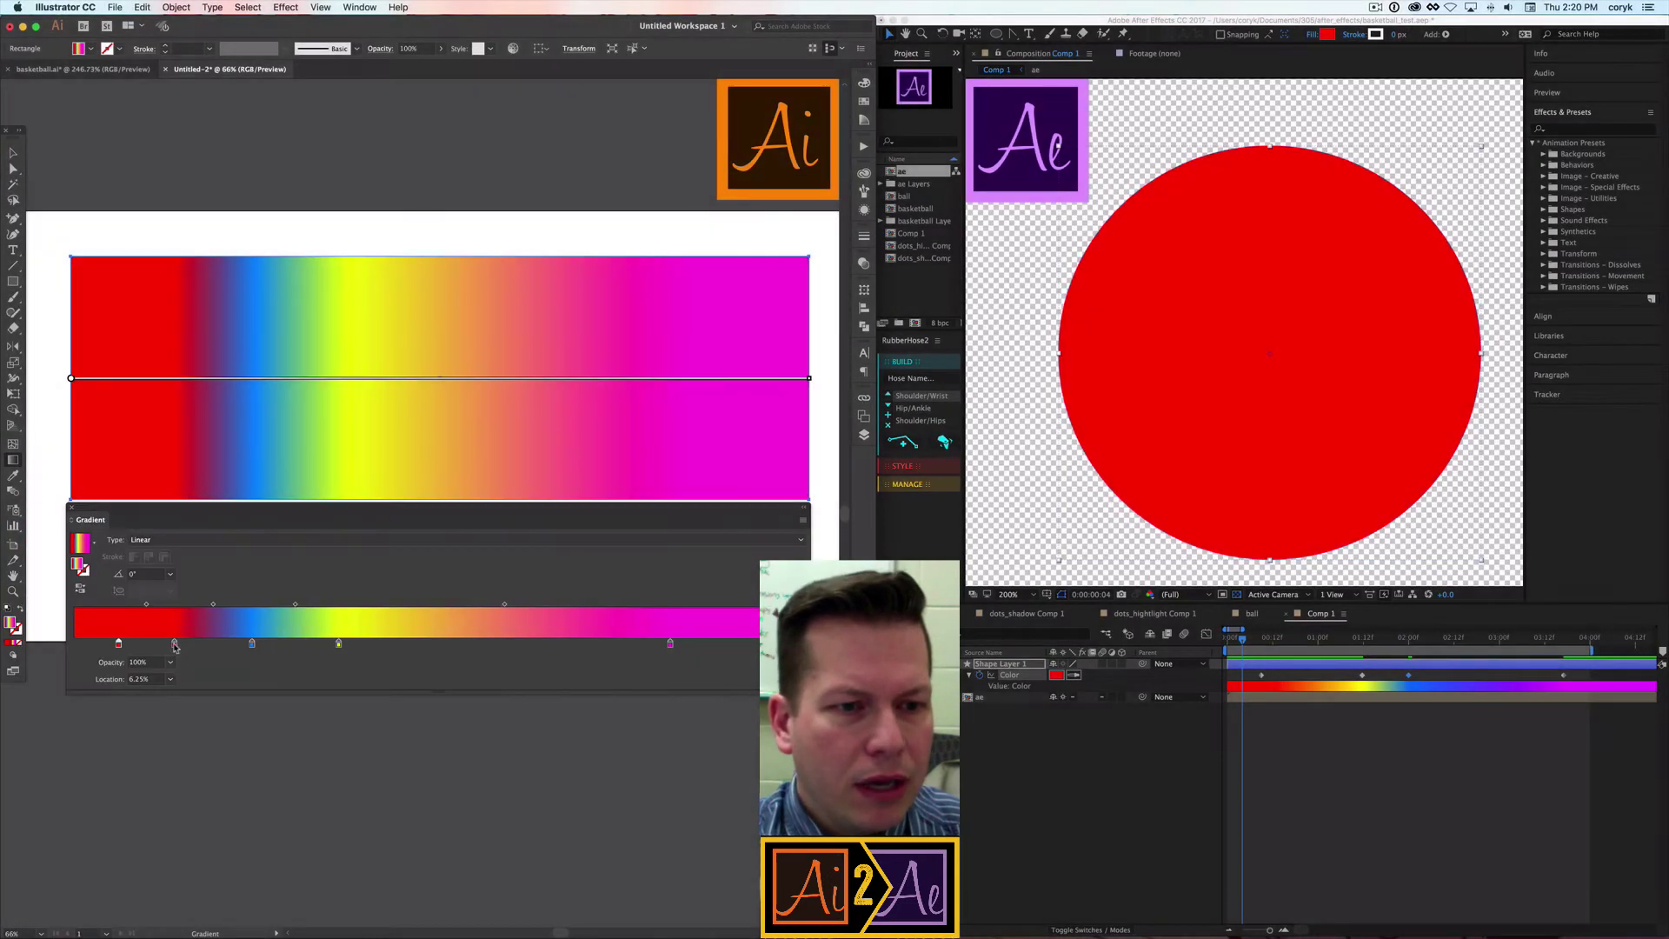
drag(175, 646, 385, 659)
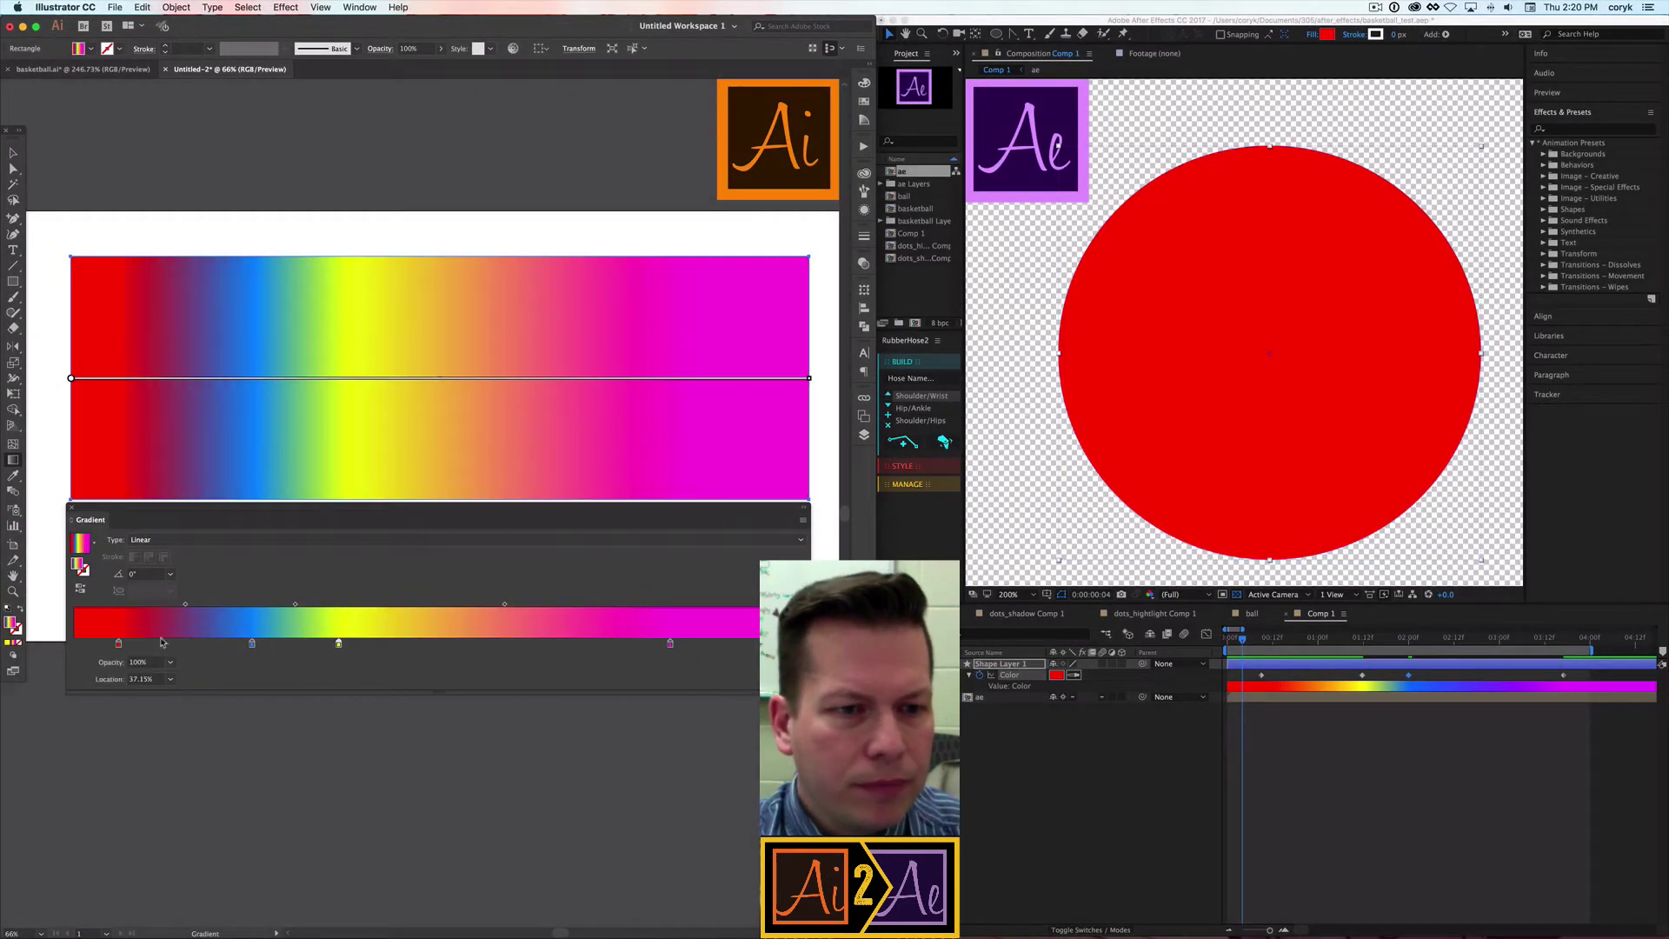
drag(118, 645, 427, 644)
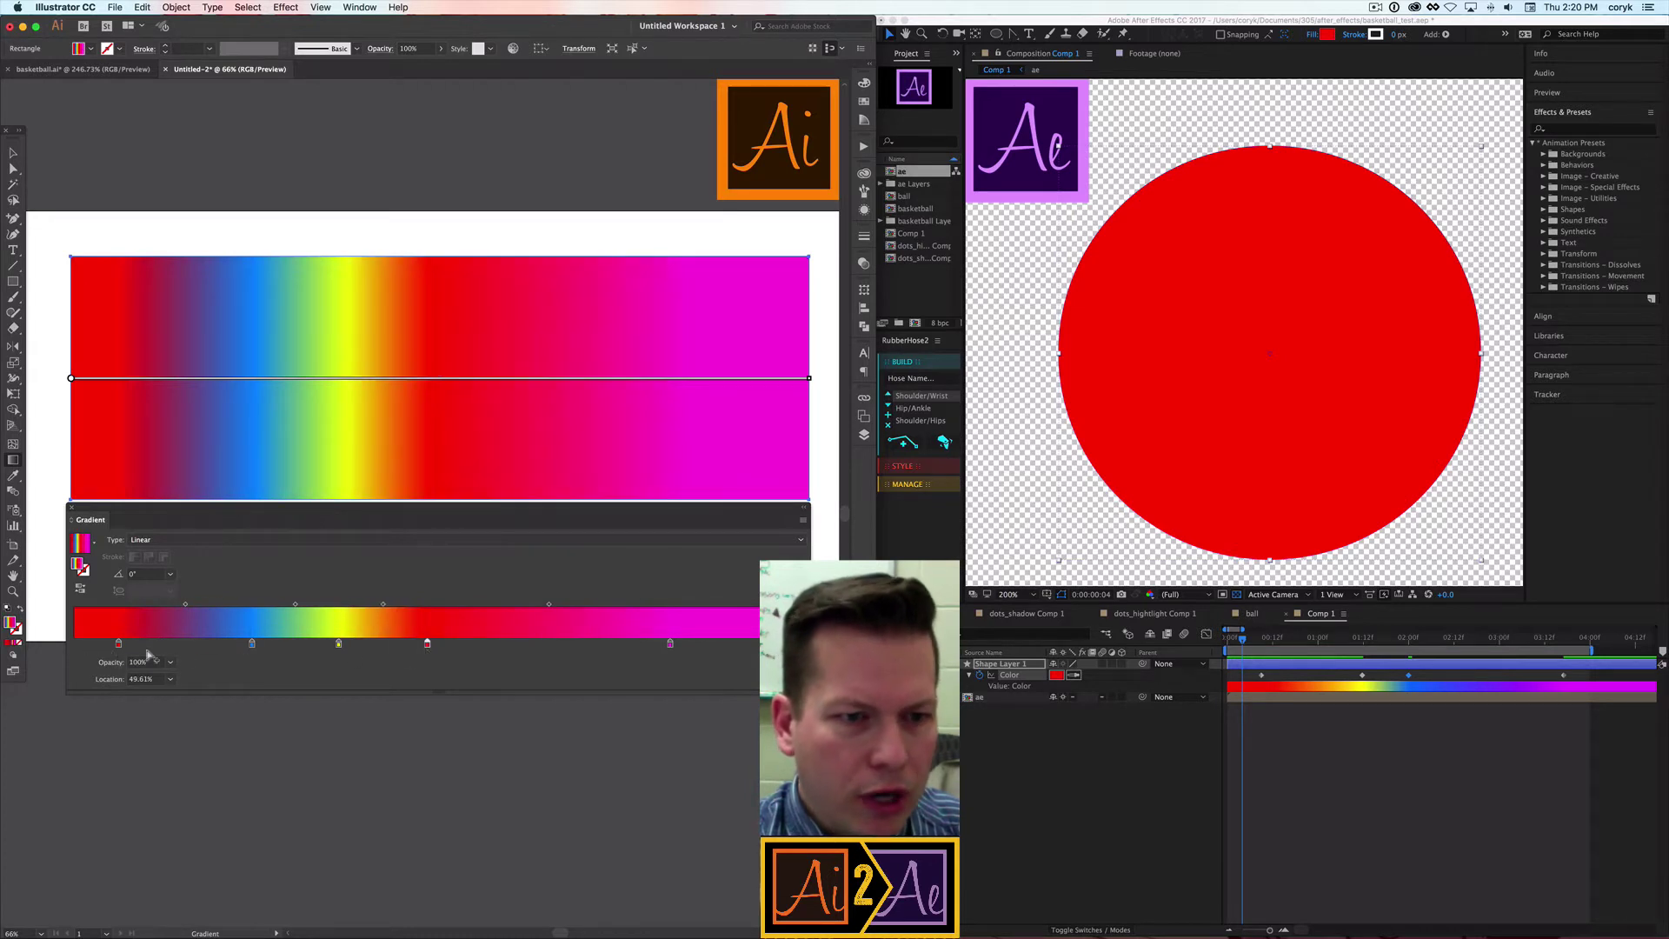
drag(119, 647, 547, 651)
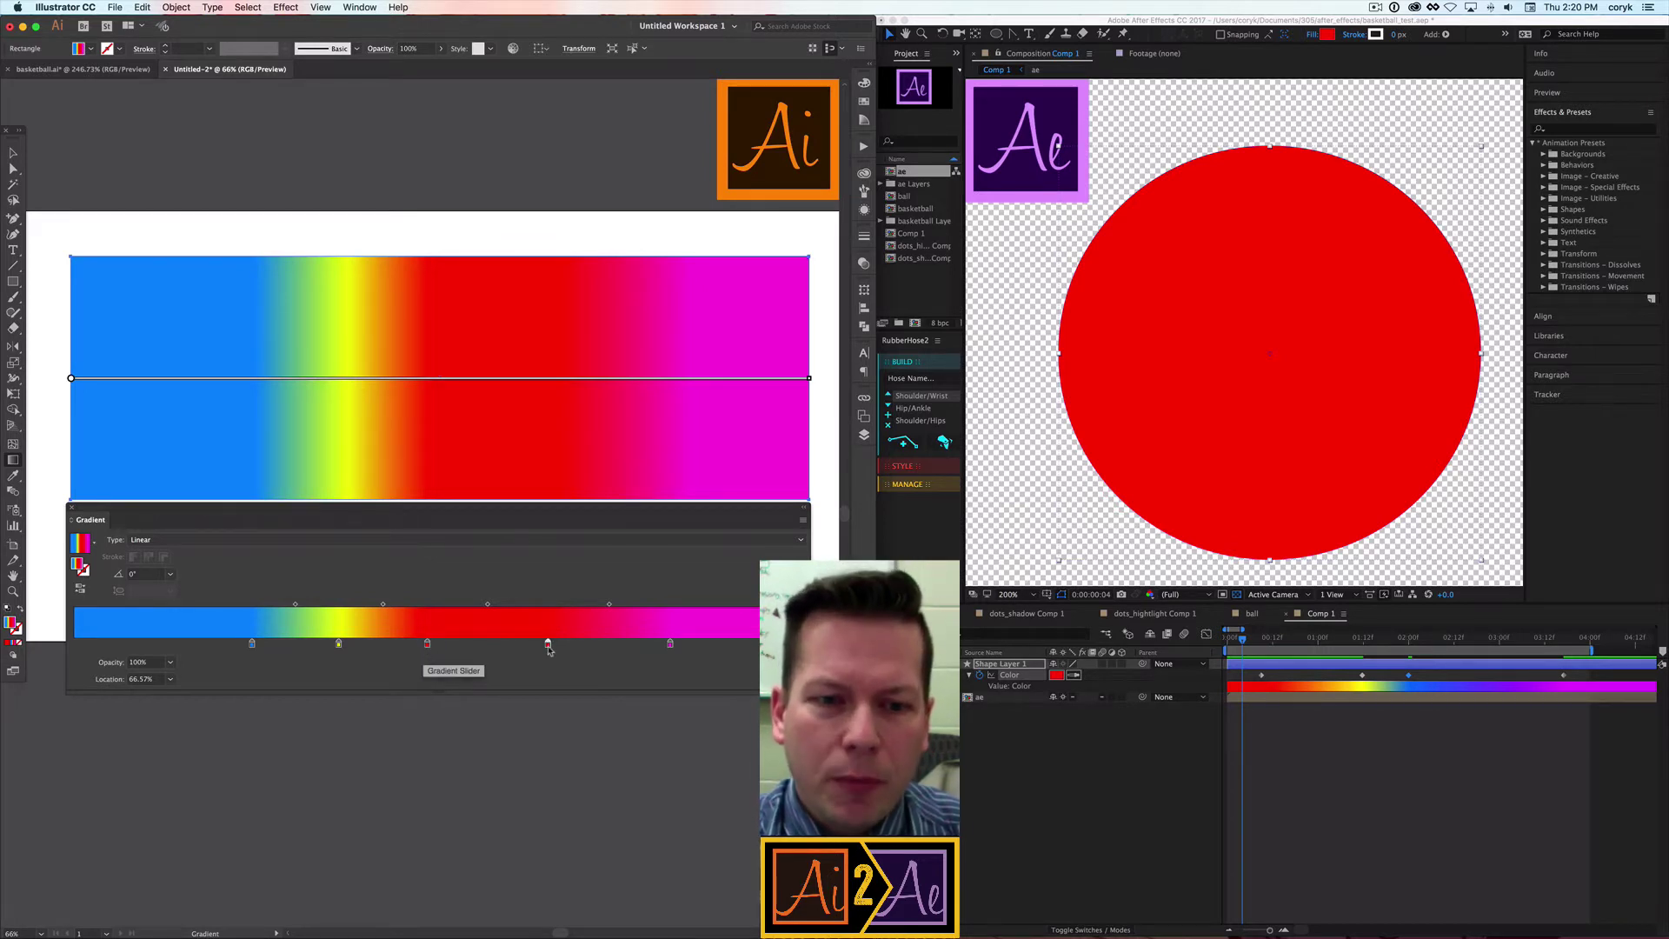
Step: Inspect the colour settings of the red stop at 66.57% location
double_click(430, 645)
click(435, 679)
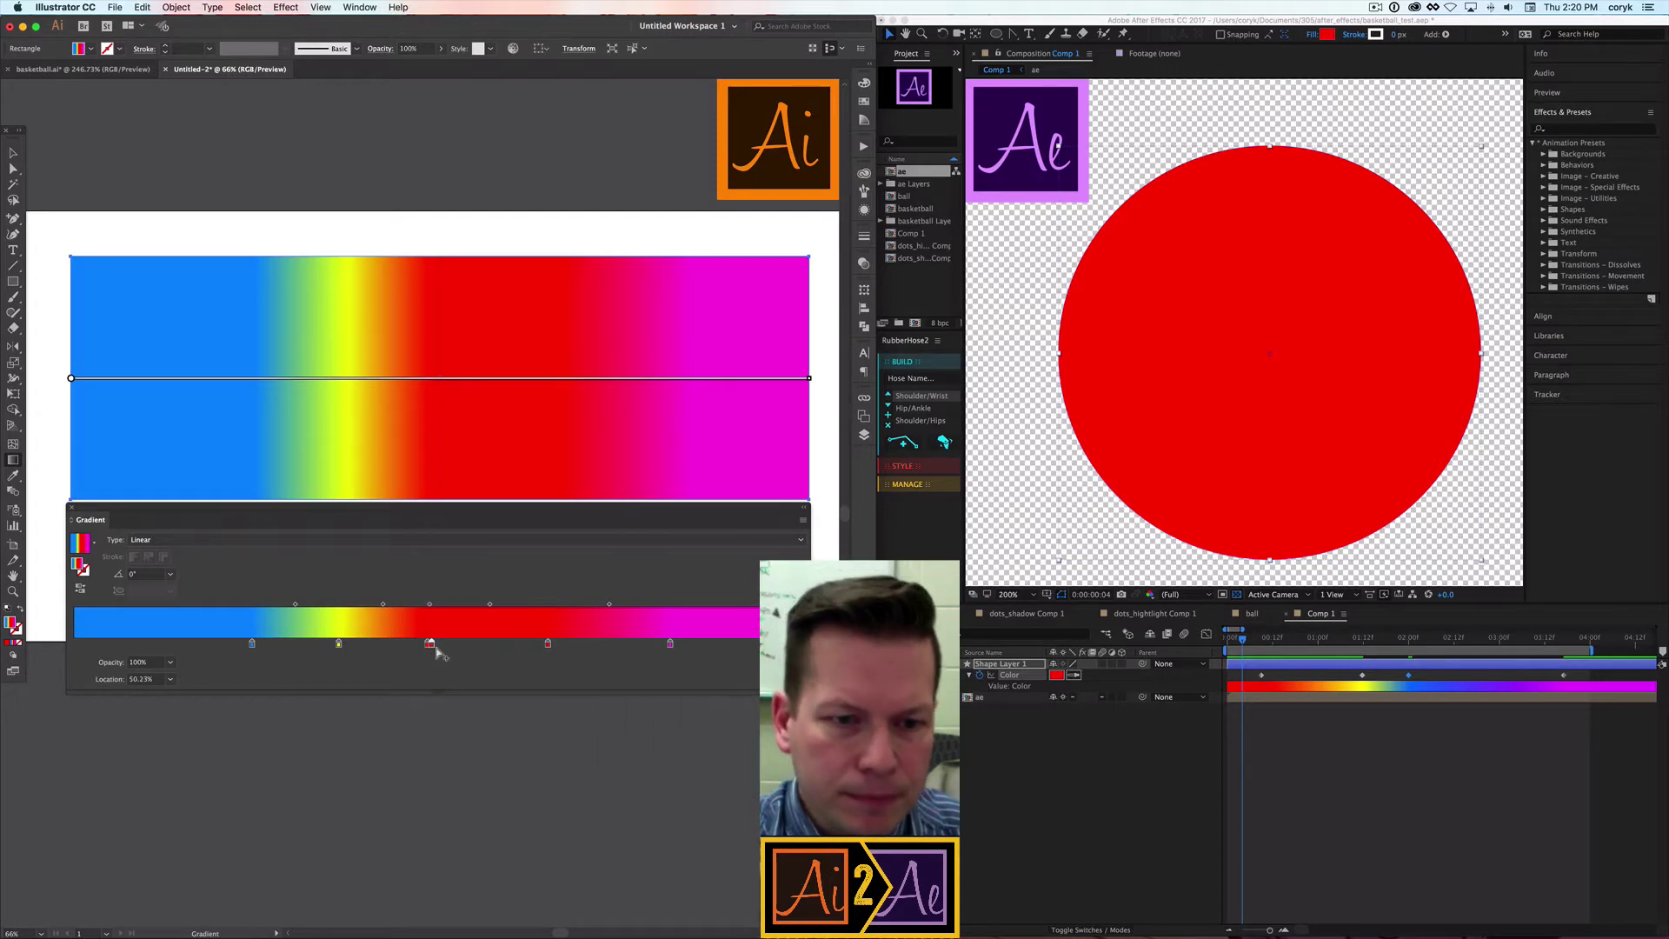
double_click(428, 645)
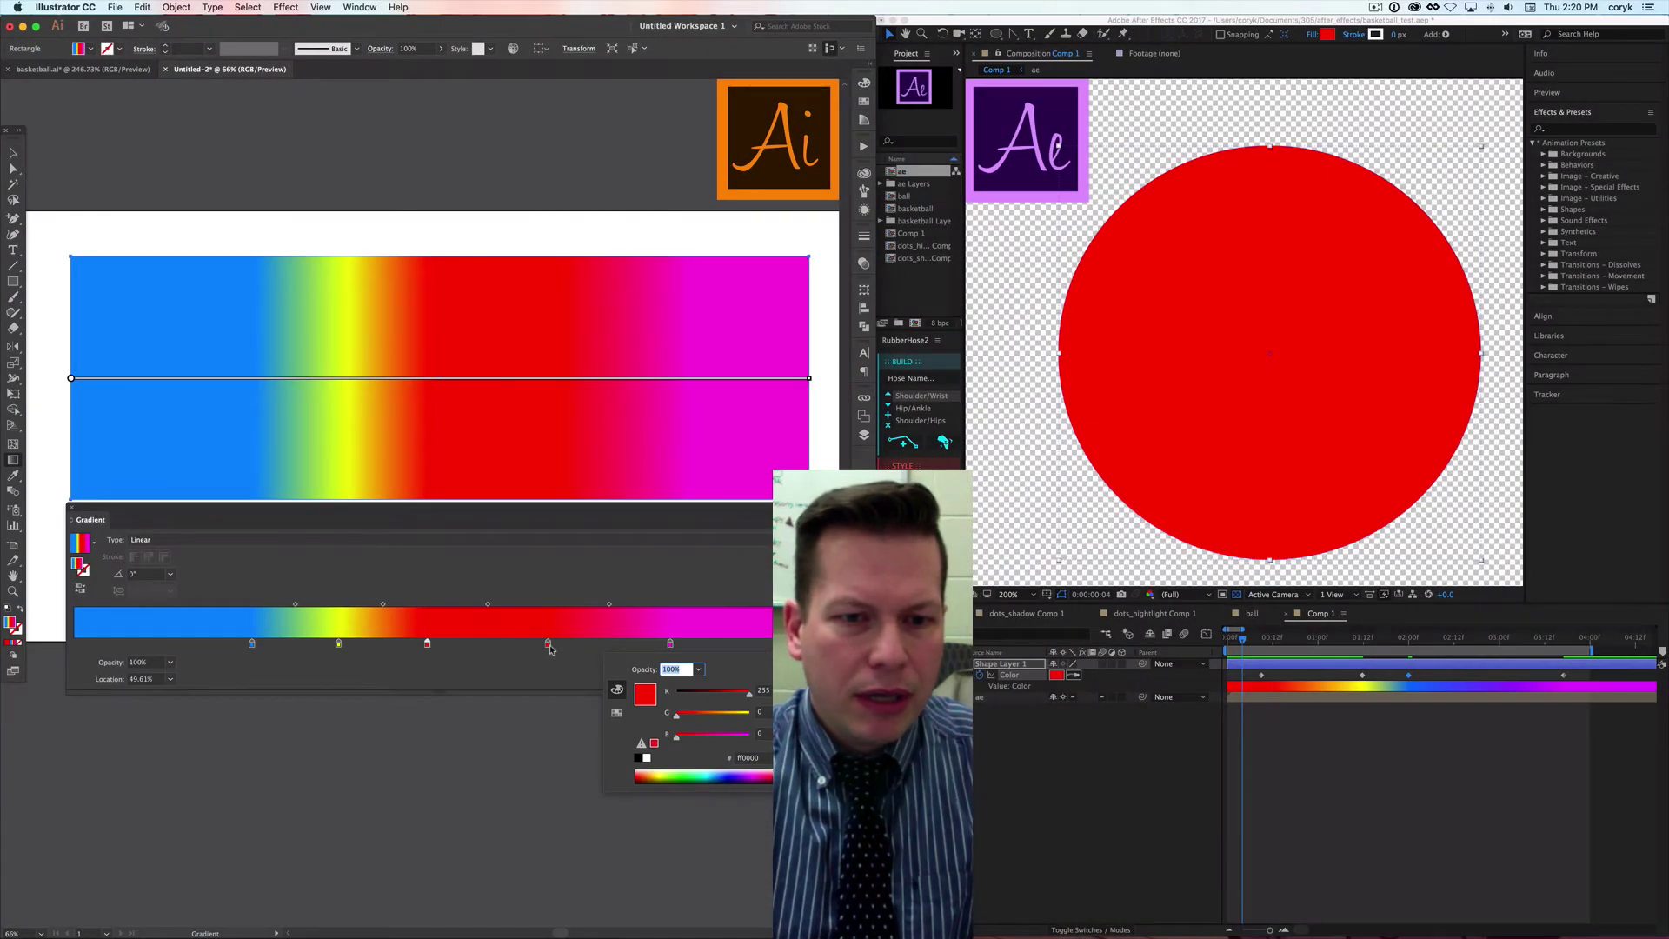
click(549, 644)
double_click(549, 644)
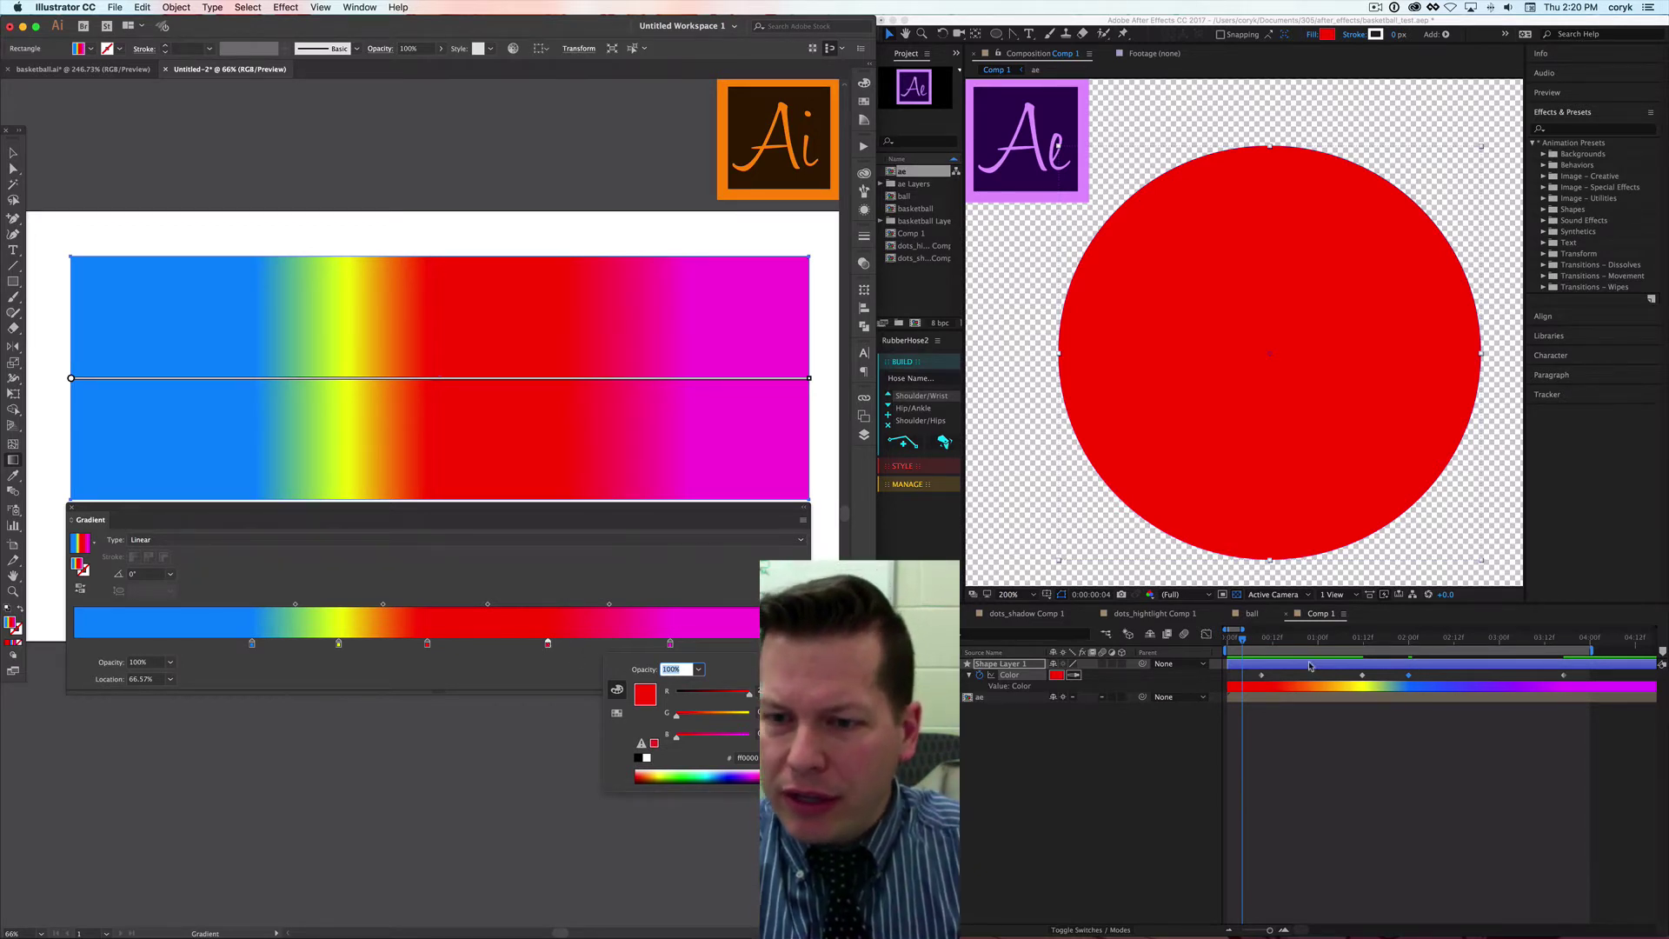
Step: Move the first red keyframe past two others and paste a Color keyframe at about 03:06f
click(1269, 679)
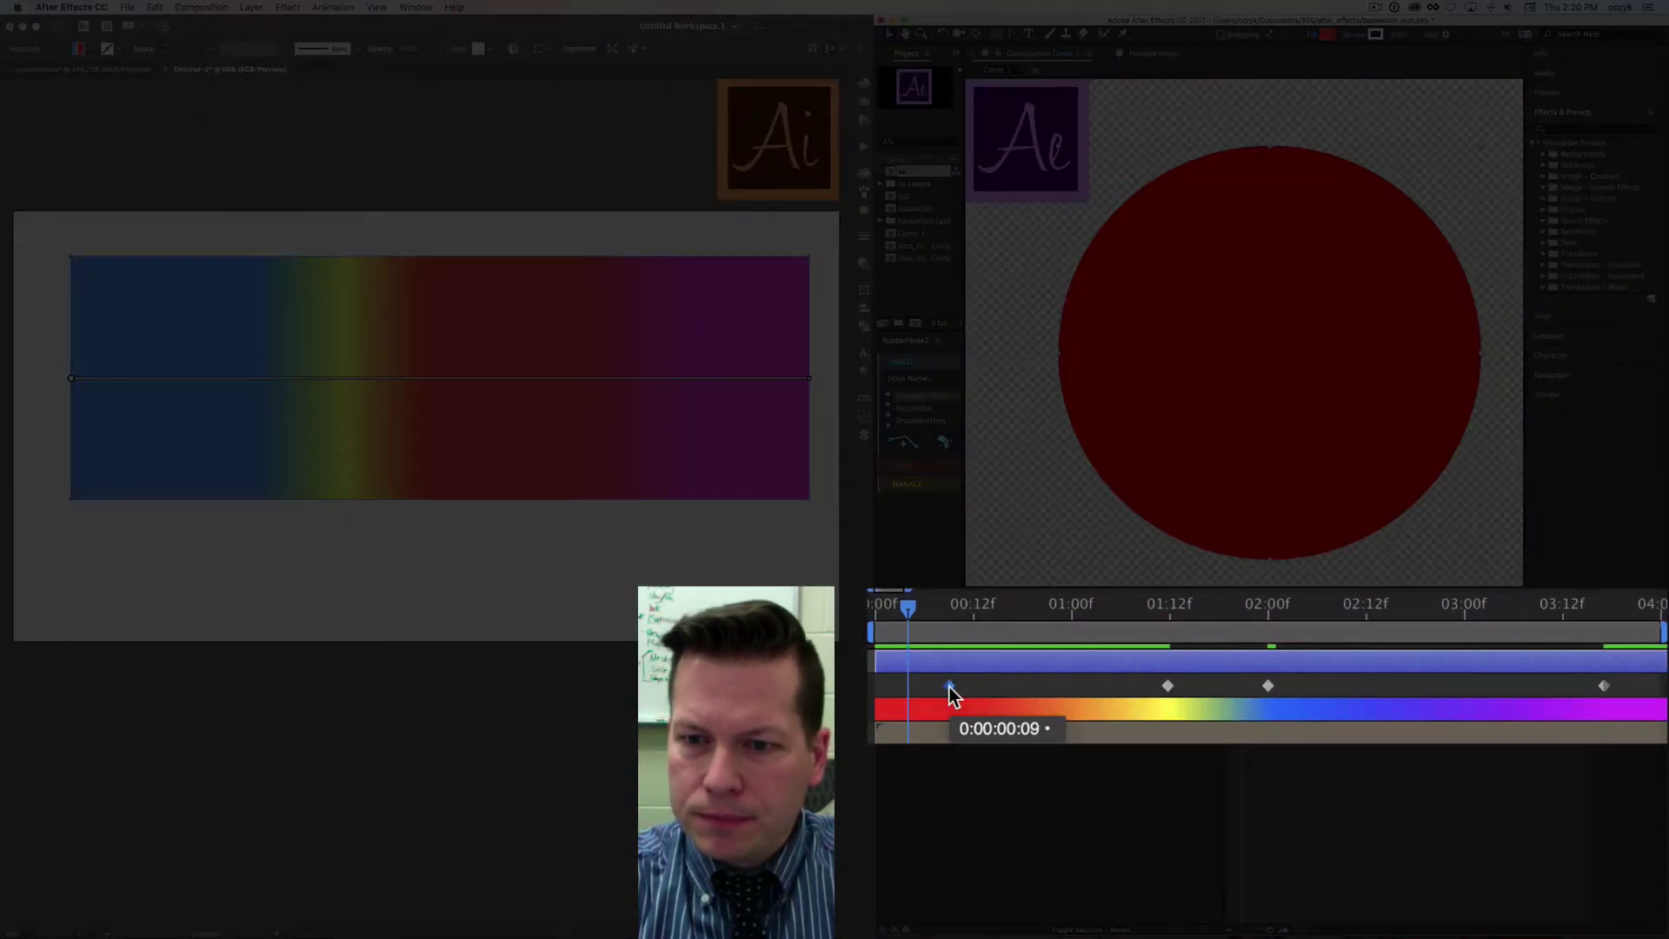
drag(1144, 682, 1419, 685)
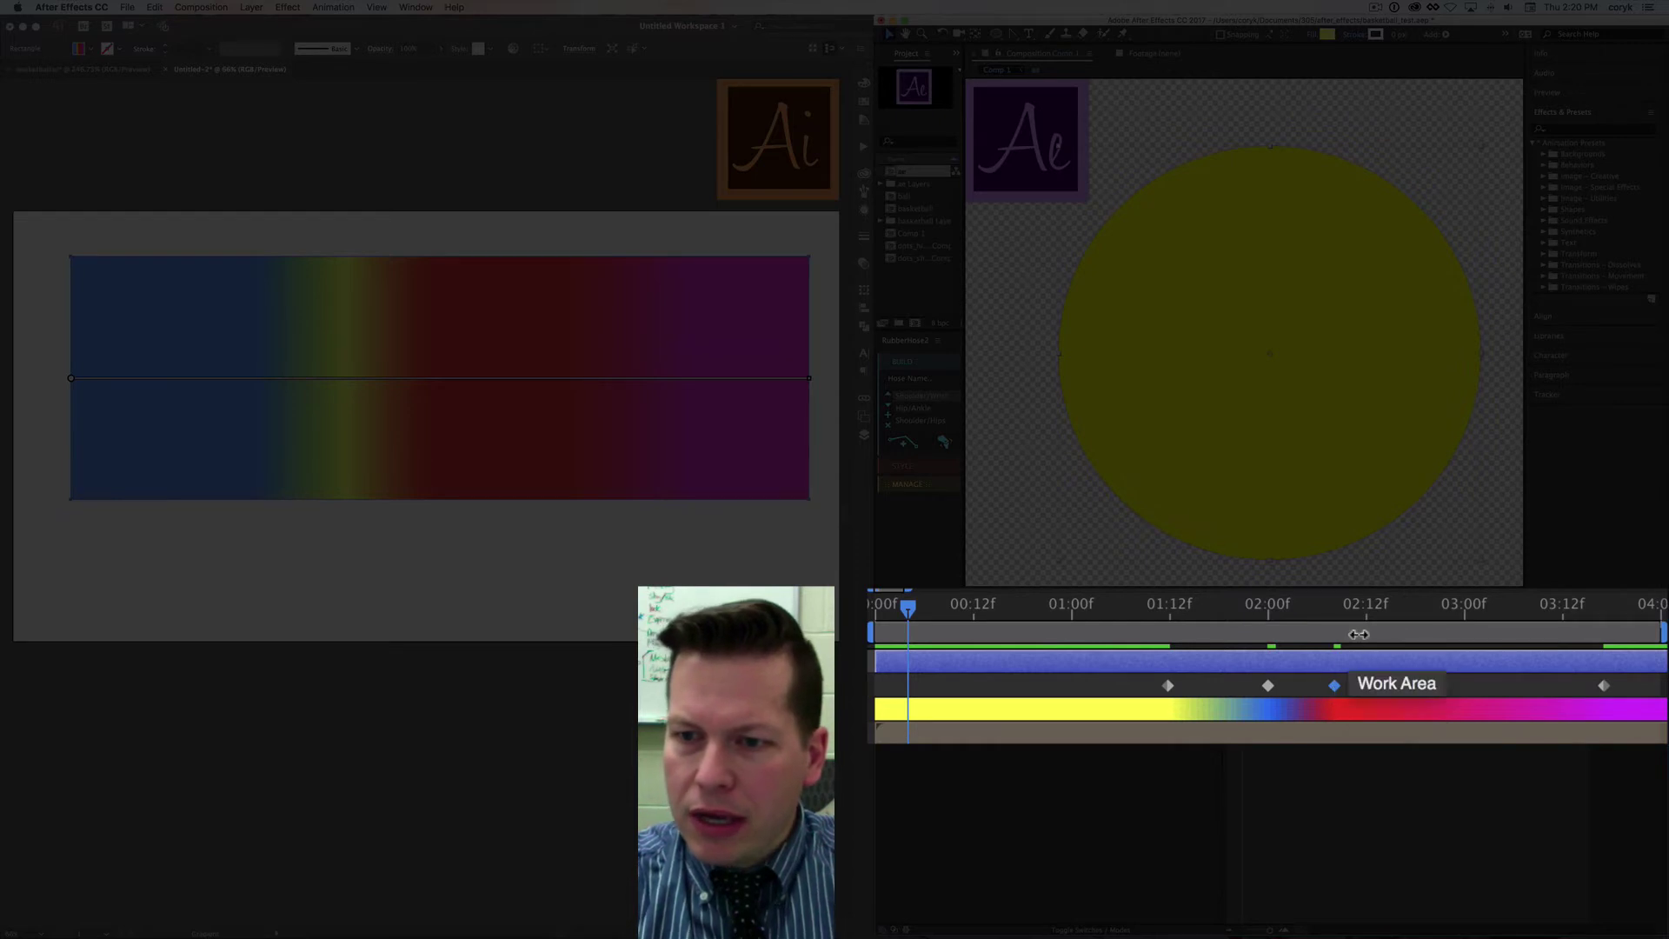
click(1503, 604)
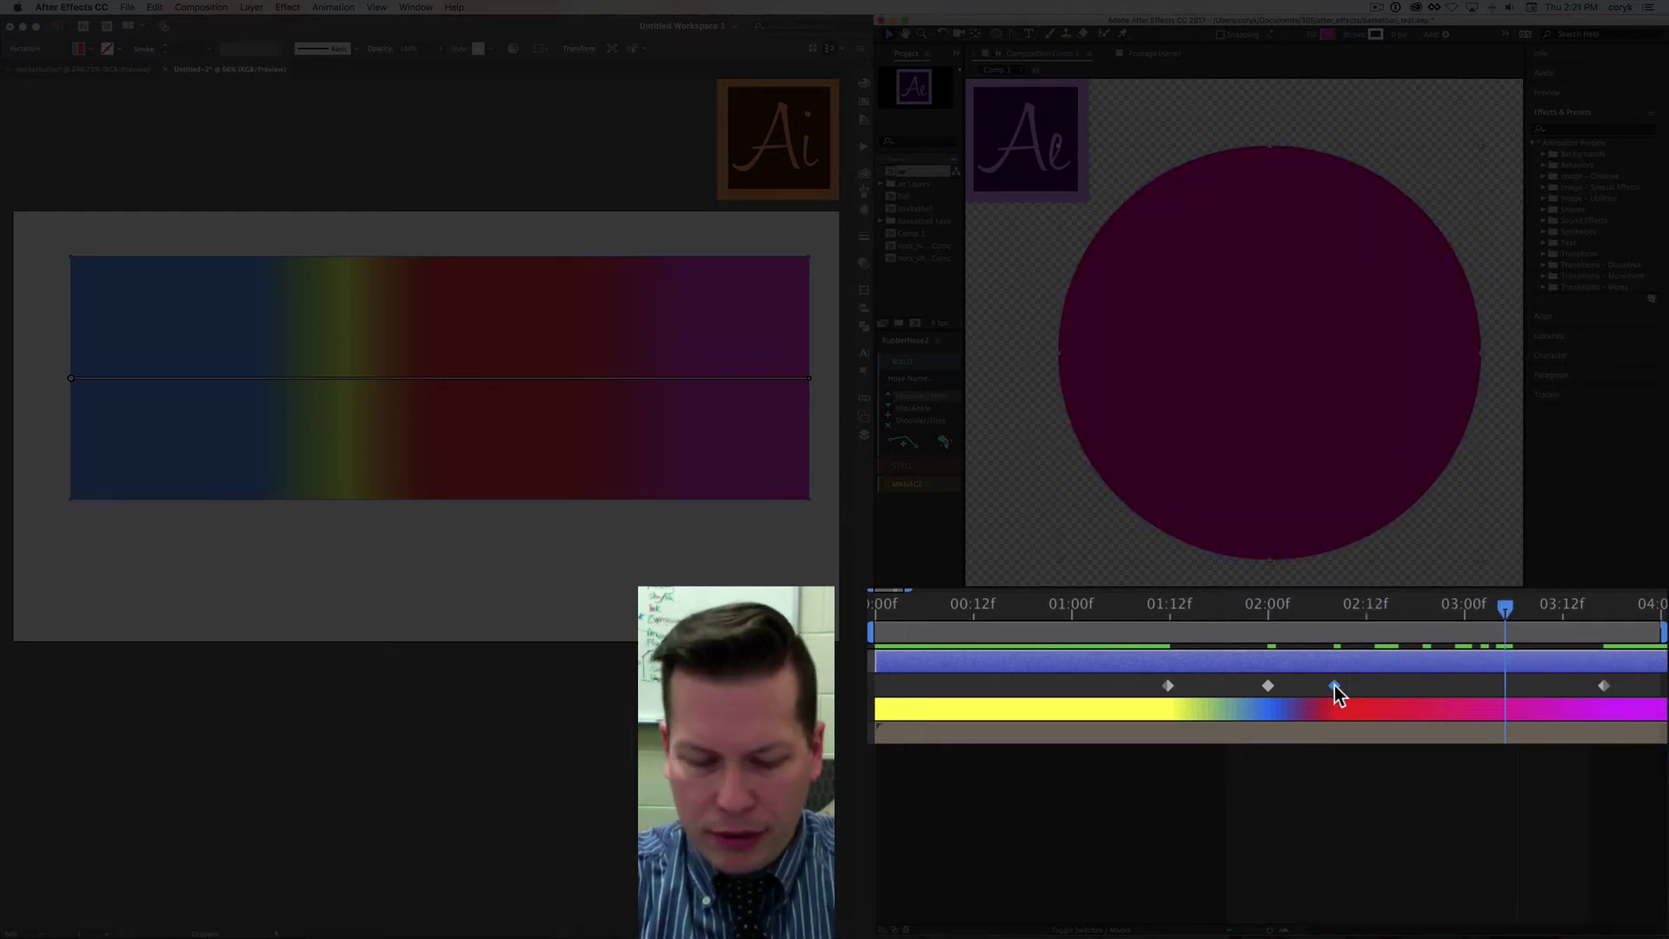
mouse_move(1333, 685)
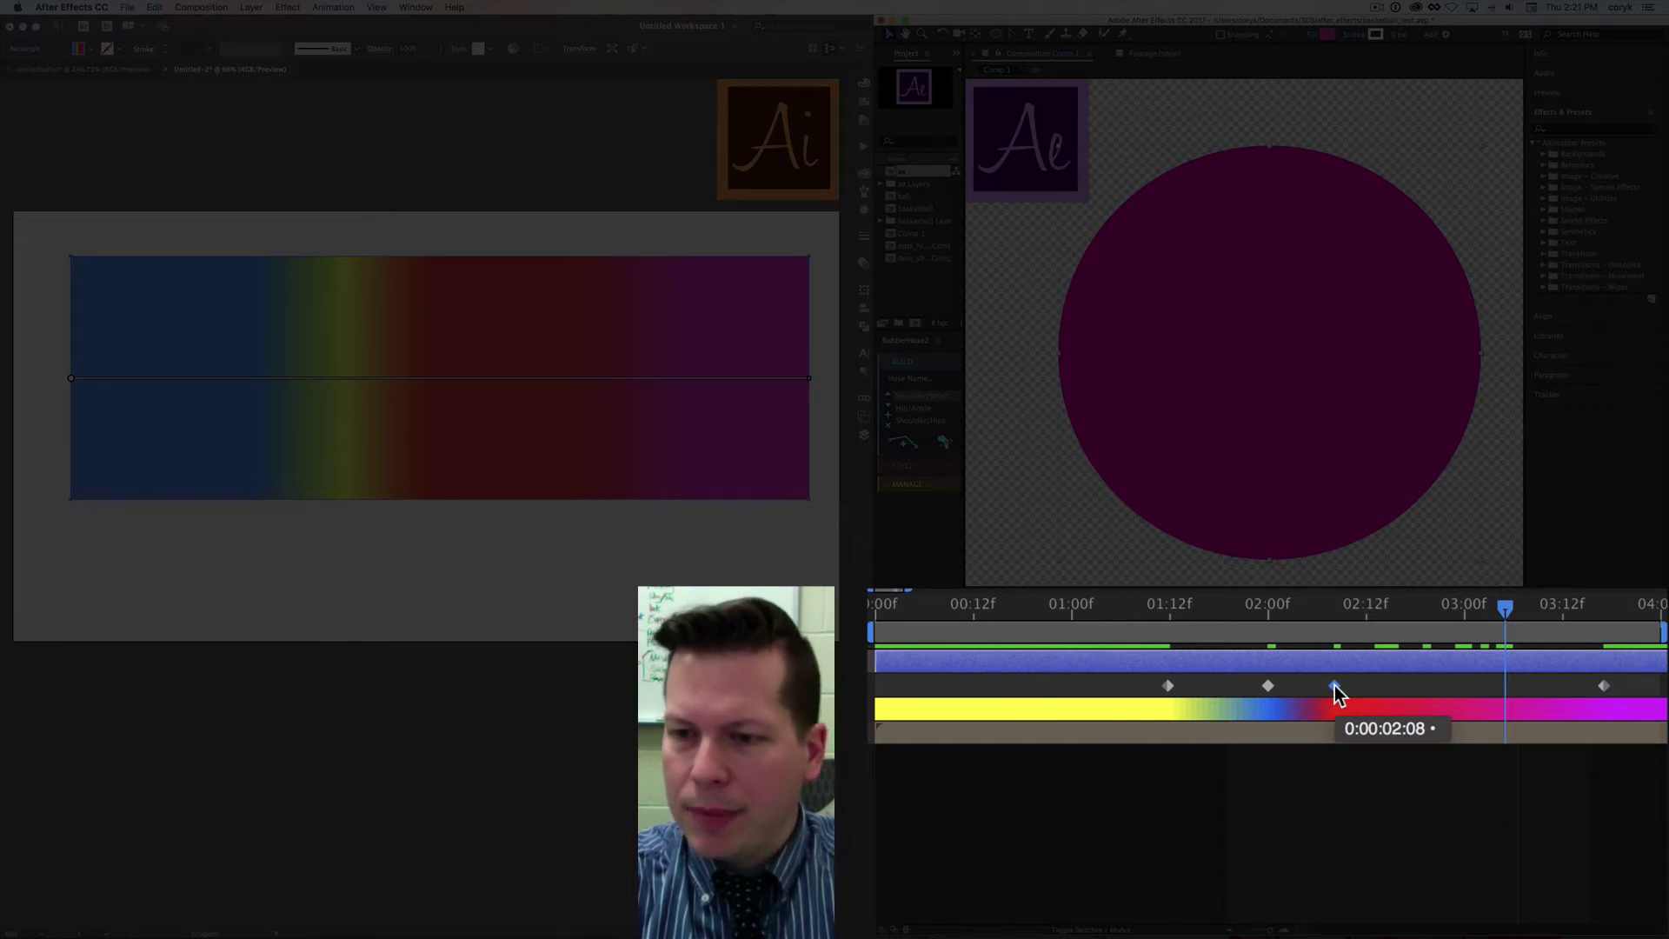
key(super+c)
key(super+v)
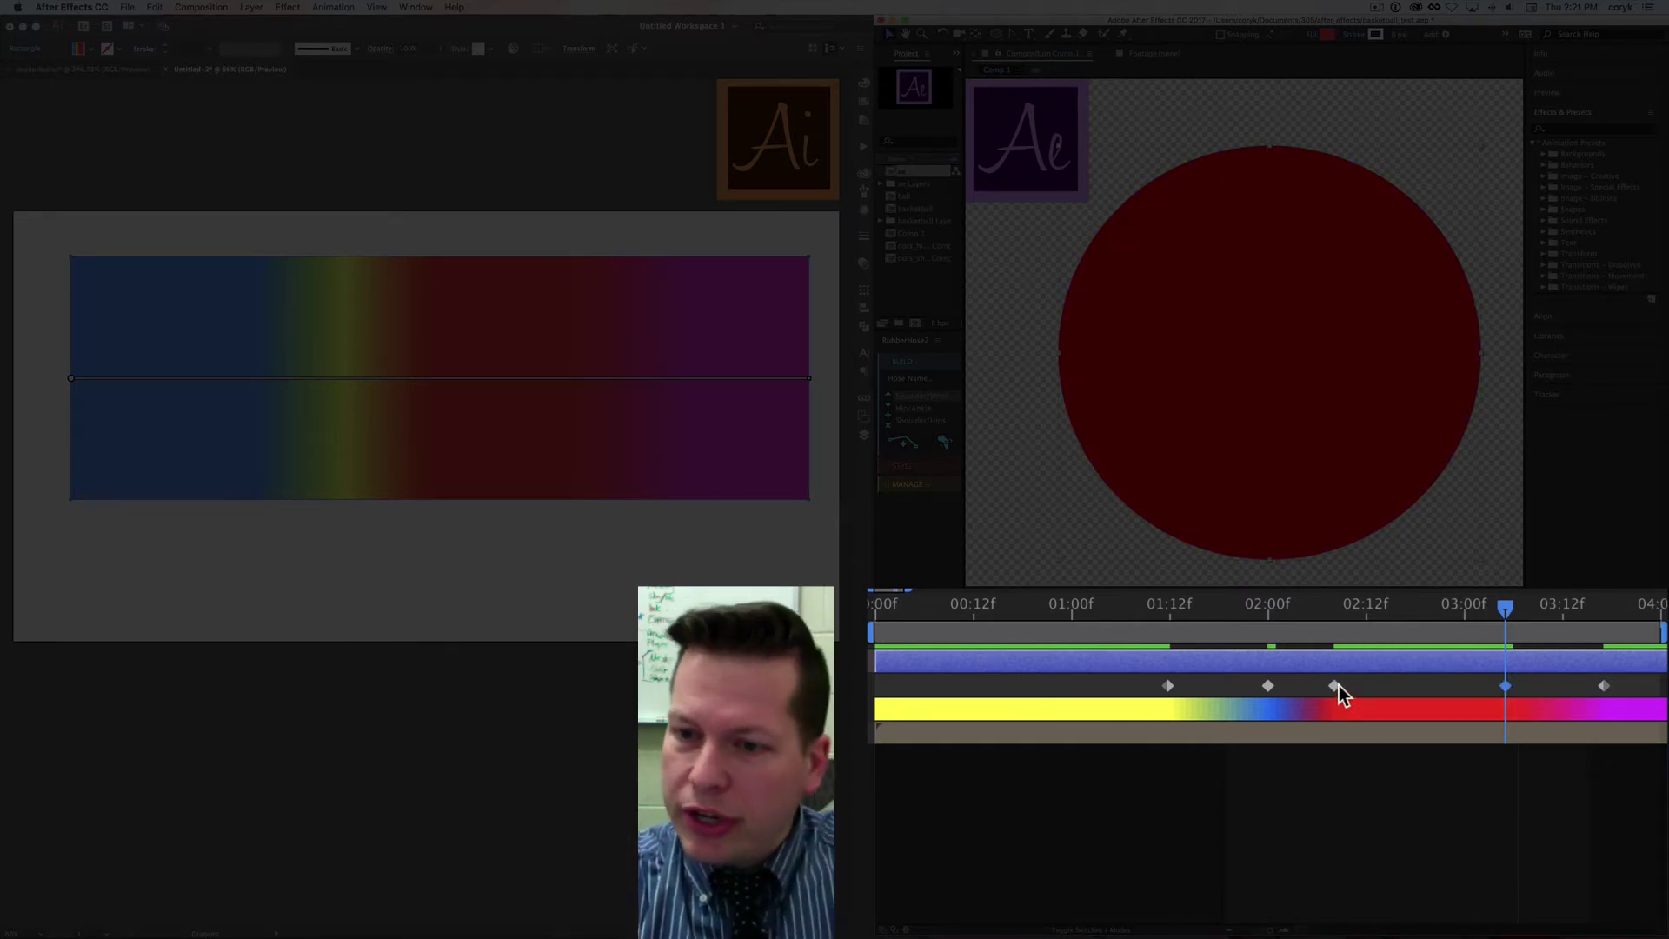
Step: Return to the start and preview the reordered colour animation
drag(1489, 605, 864, 609)
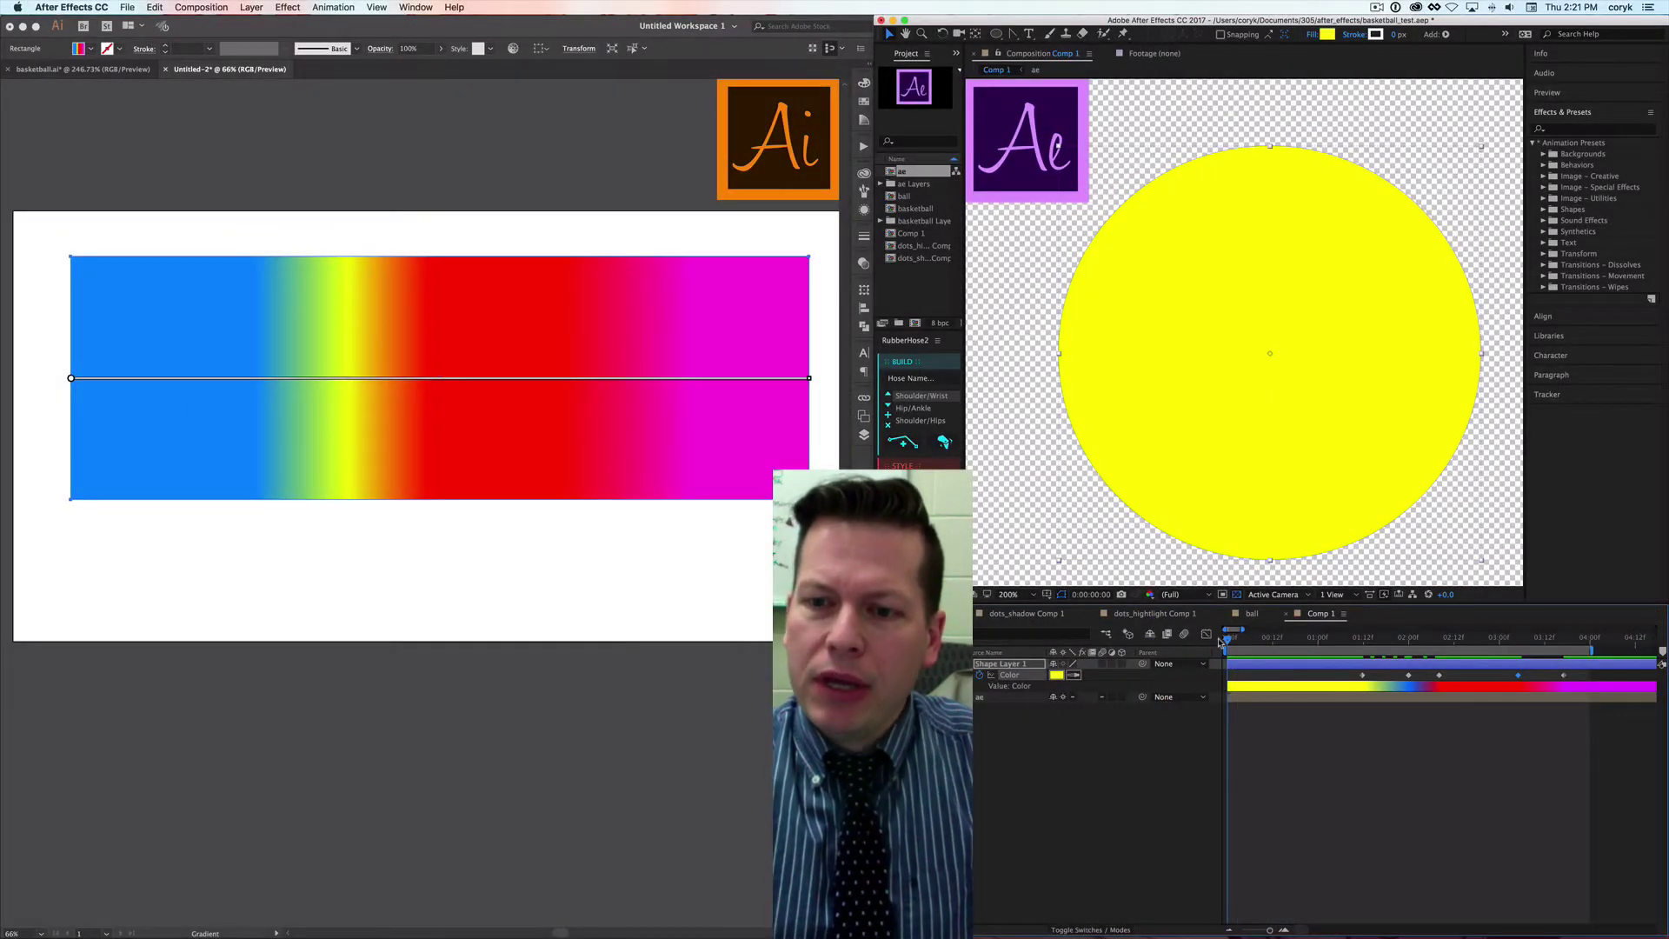
key(space)
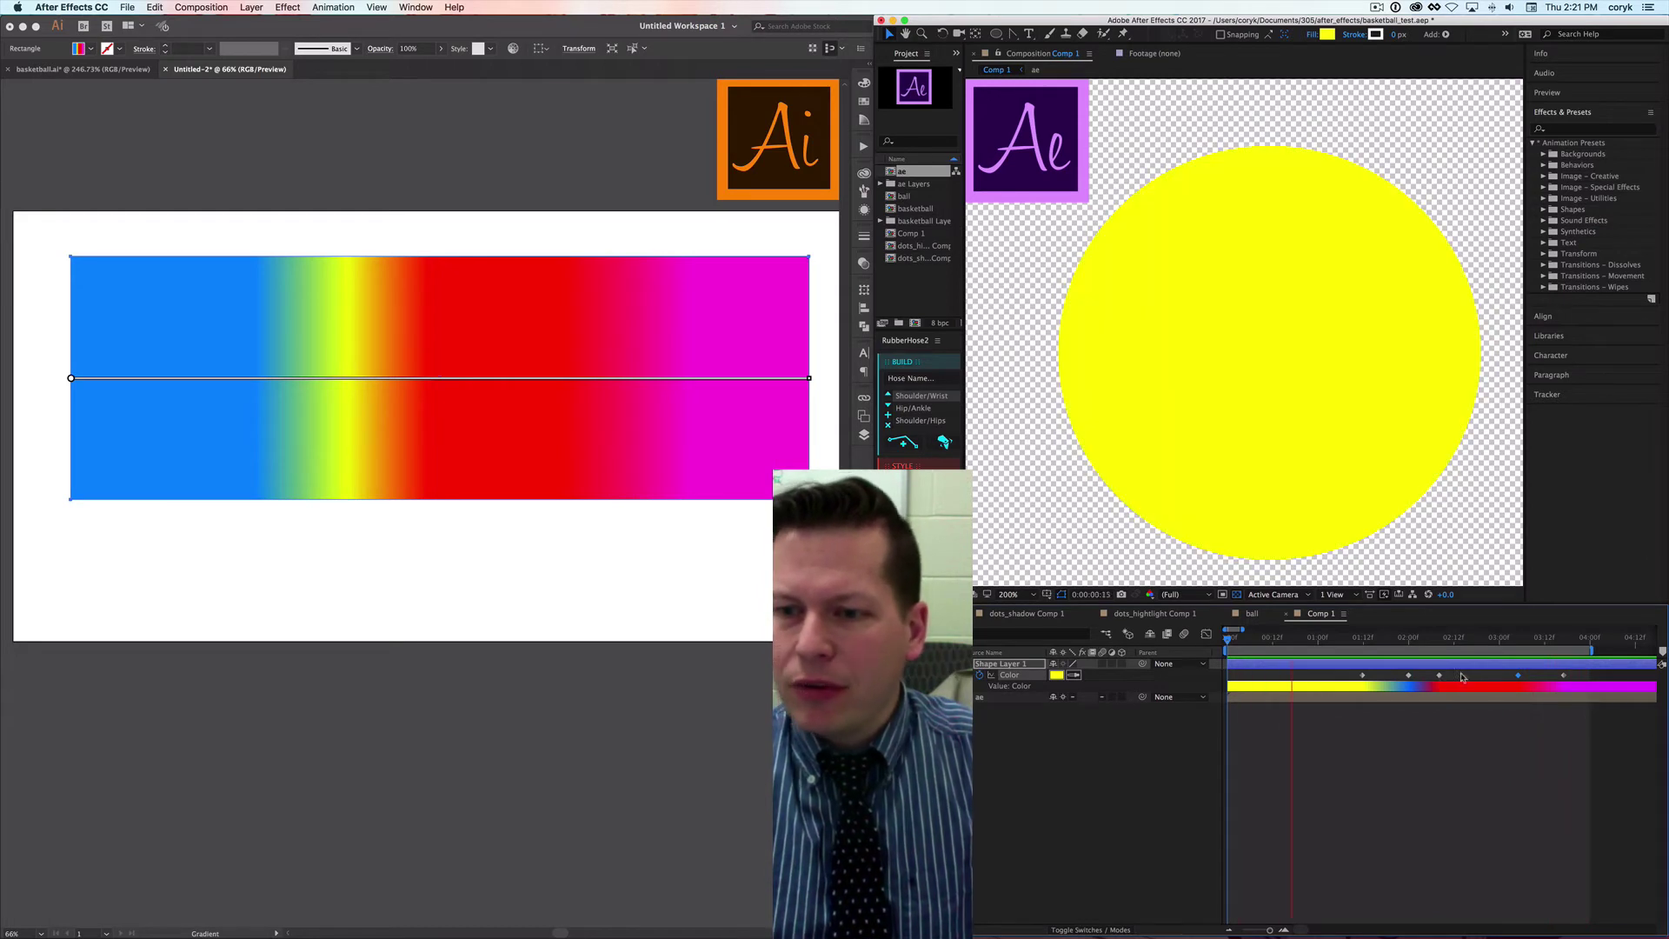
key(space)
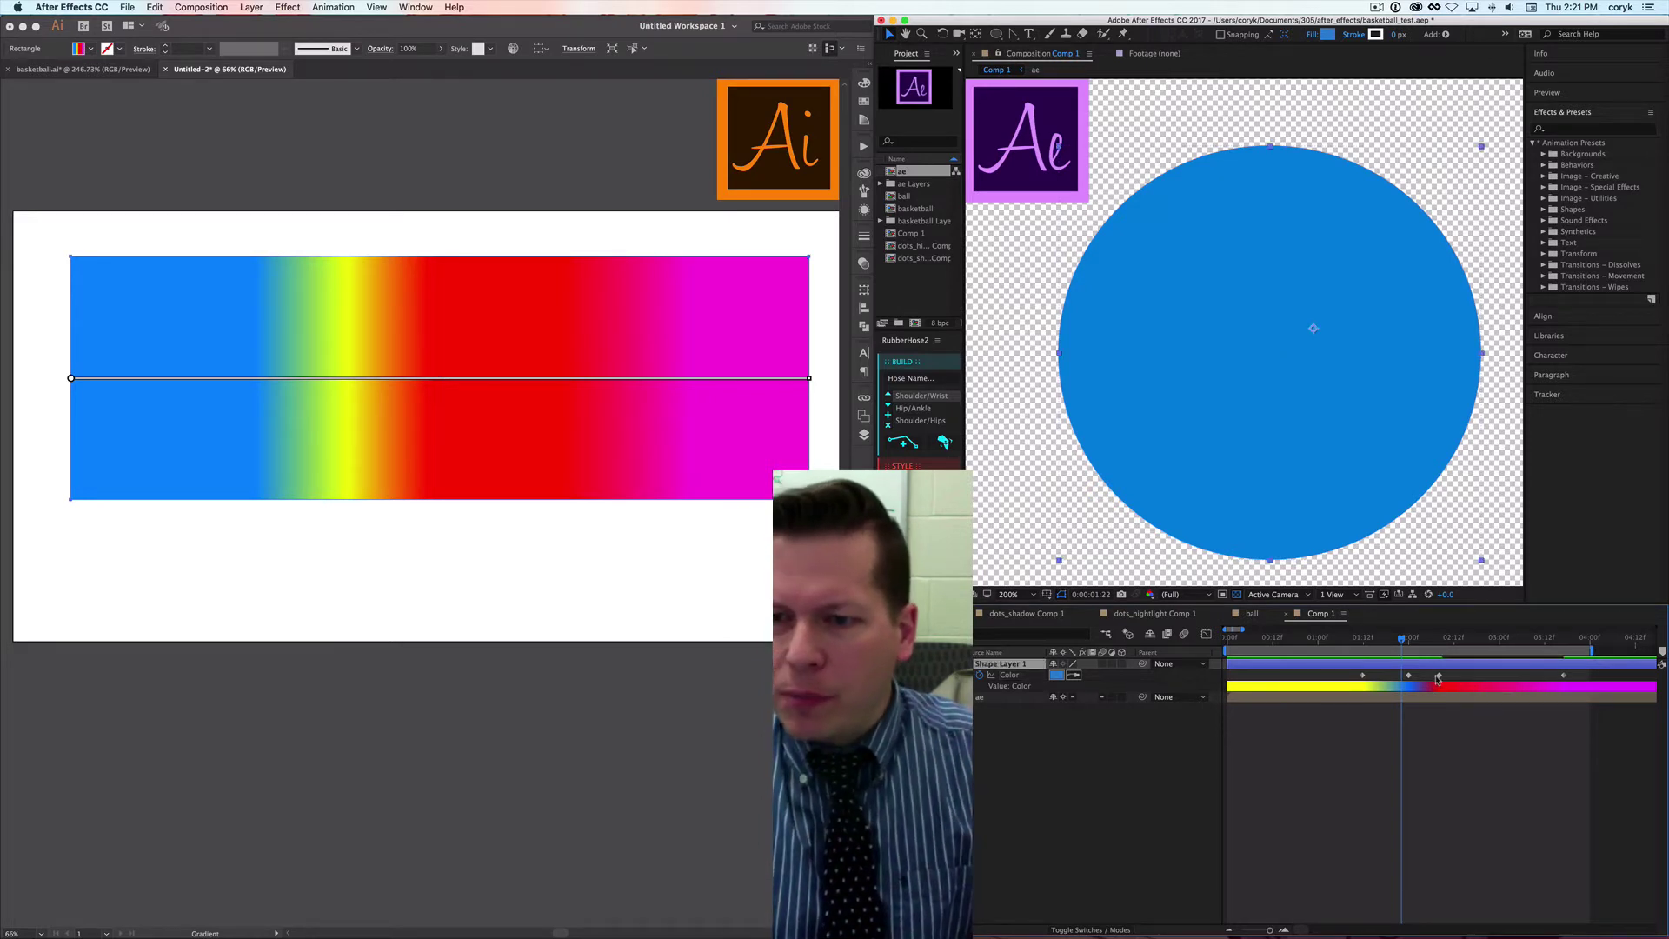
Step: Move the red keyframe to the start, then set gradient stops to about 49.61%, 53.85% and 30.27%
drag(1440, 679, 1262, 685)
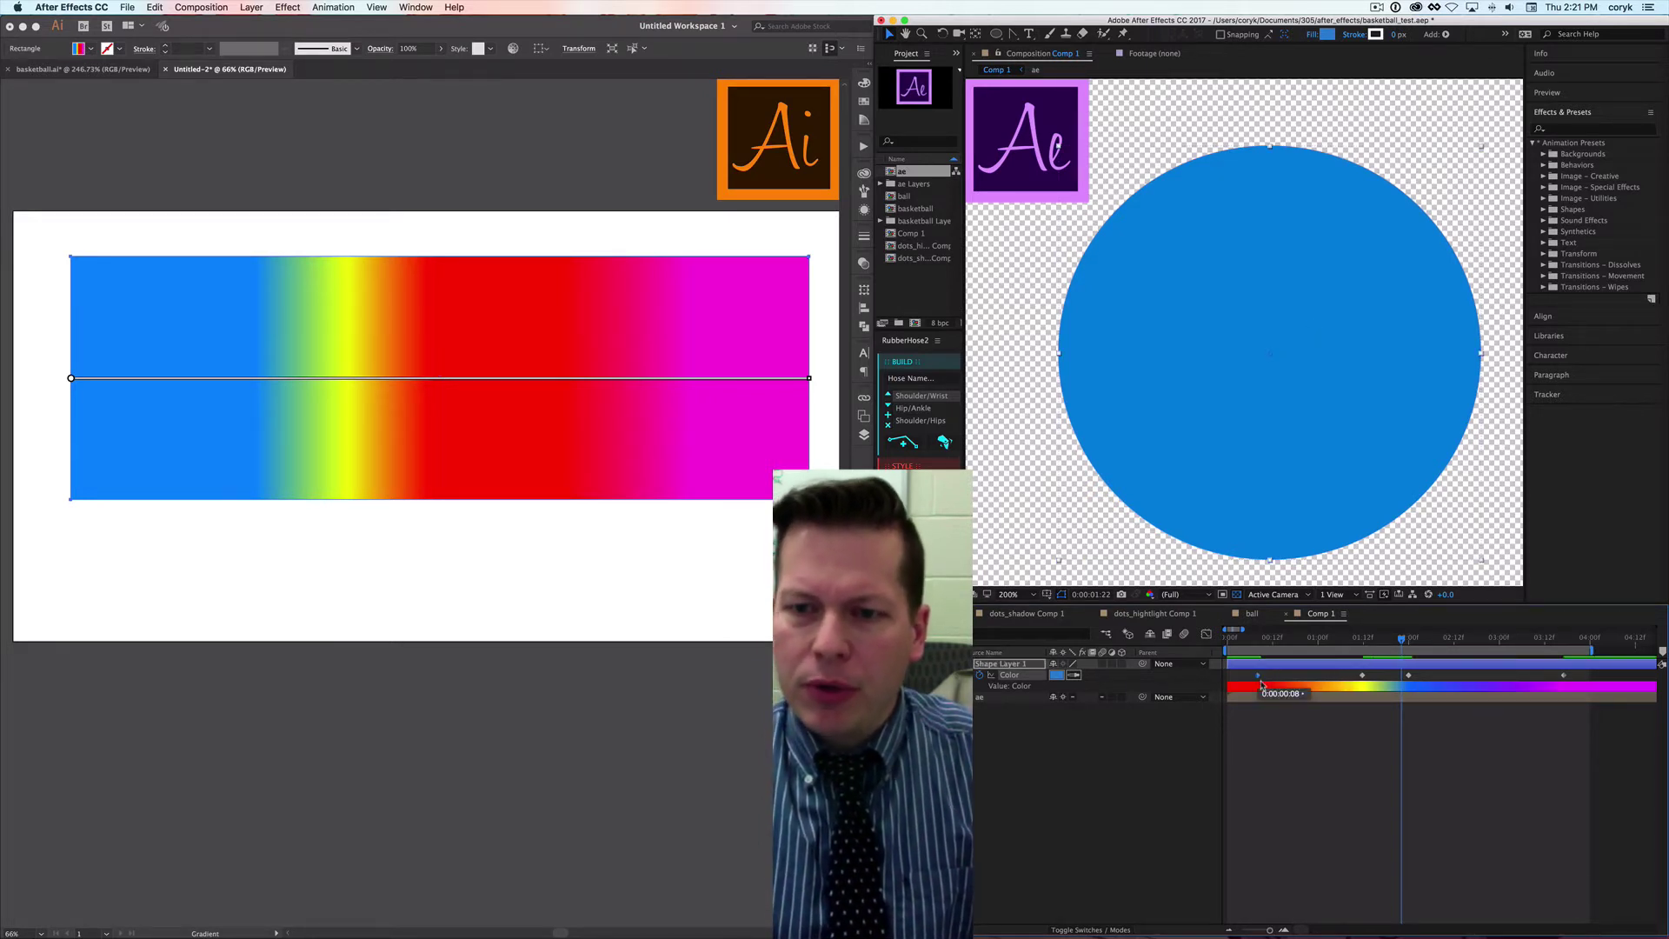
click(571, 383)
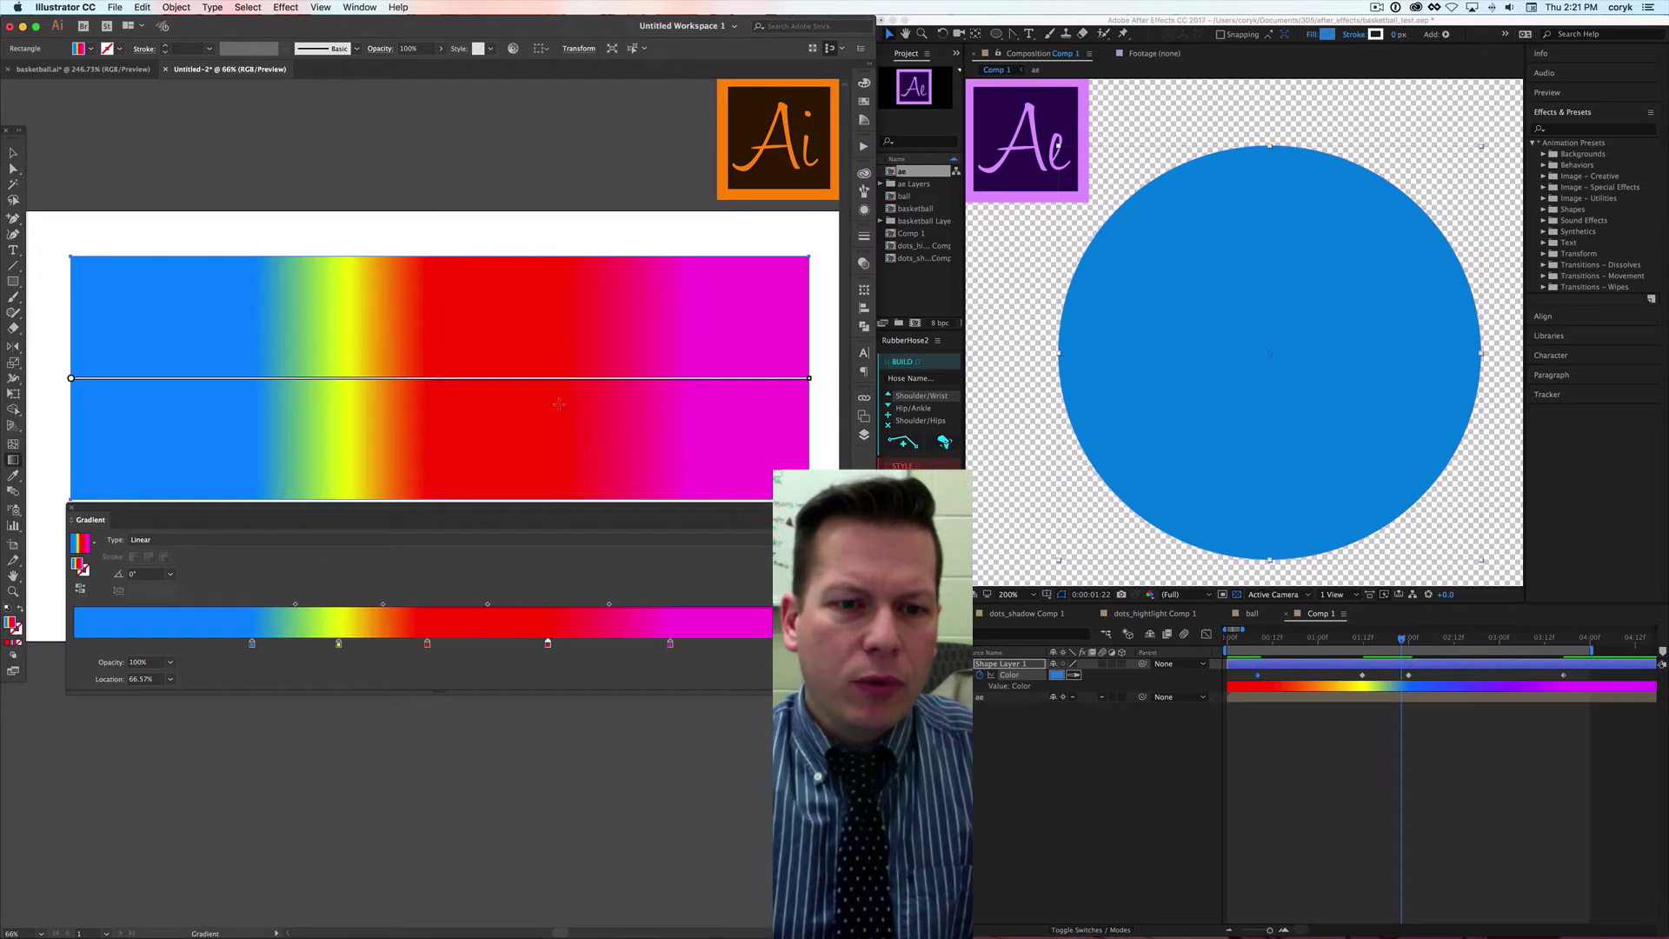
drag(548, 646, 195, 644)
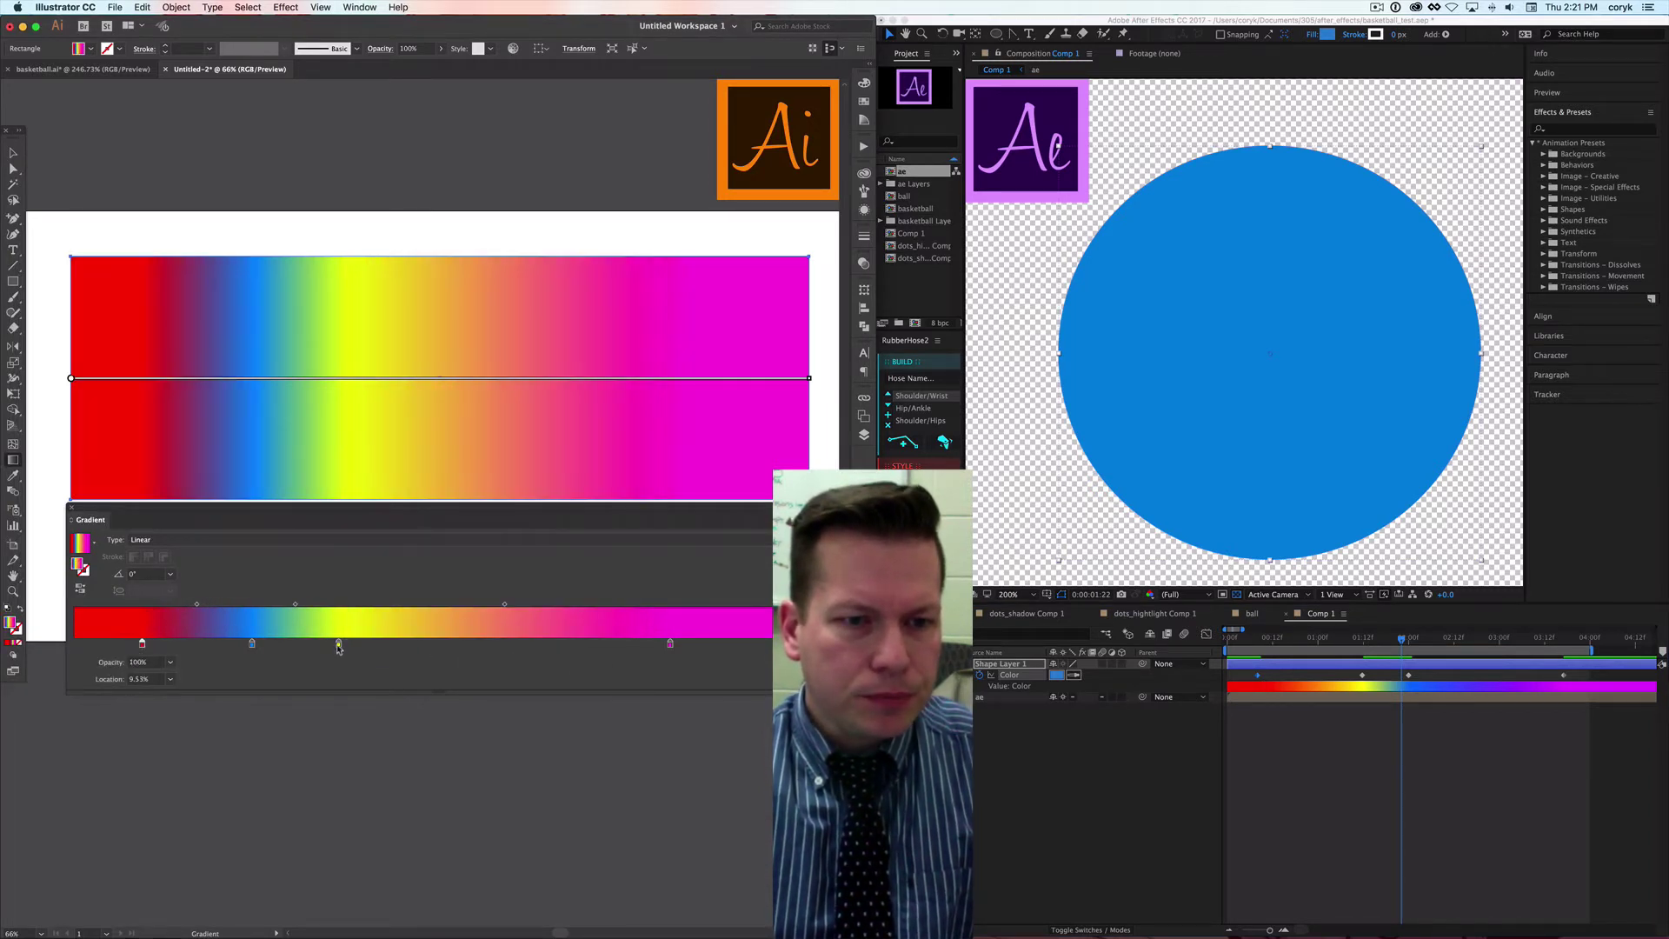
drag(339, 643, 457, 645)
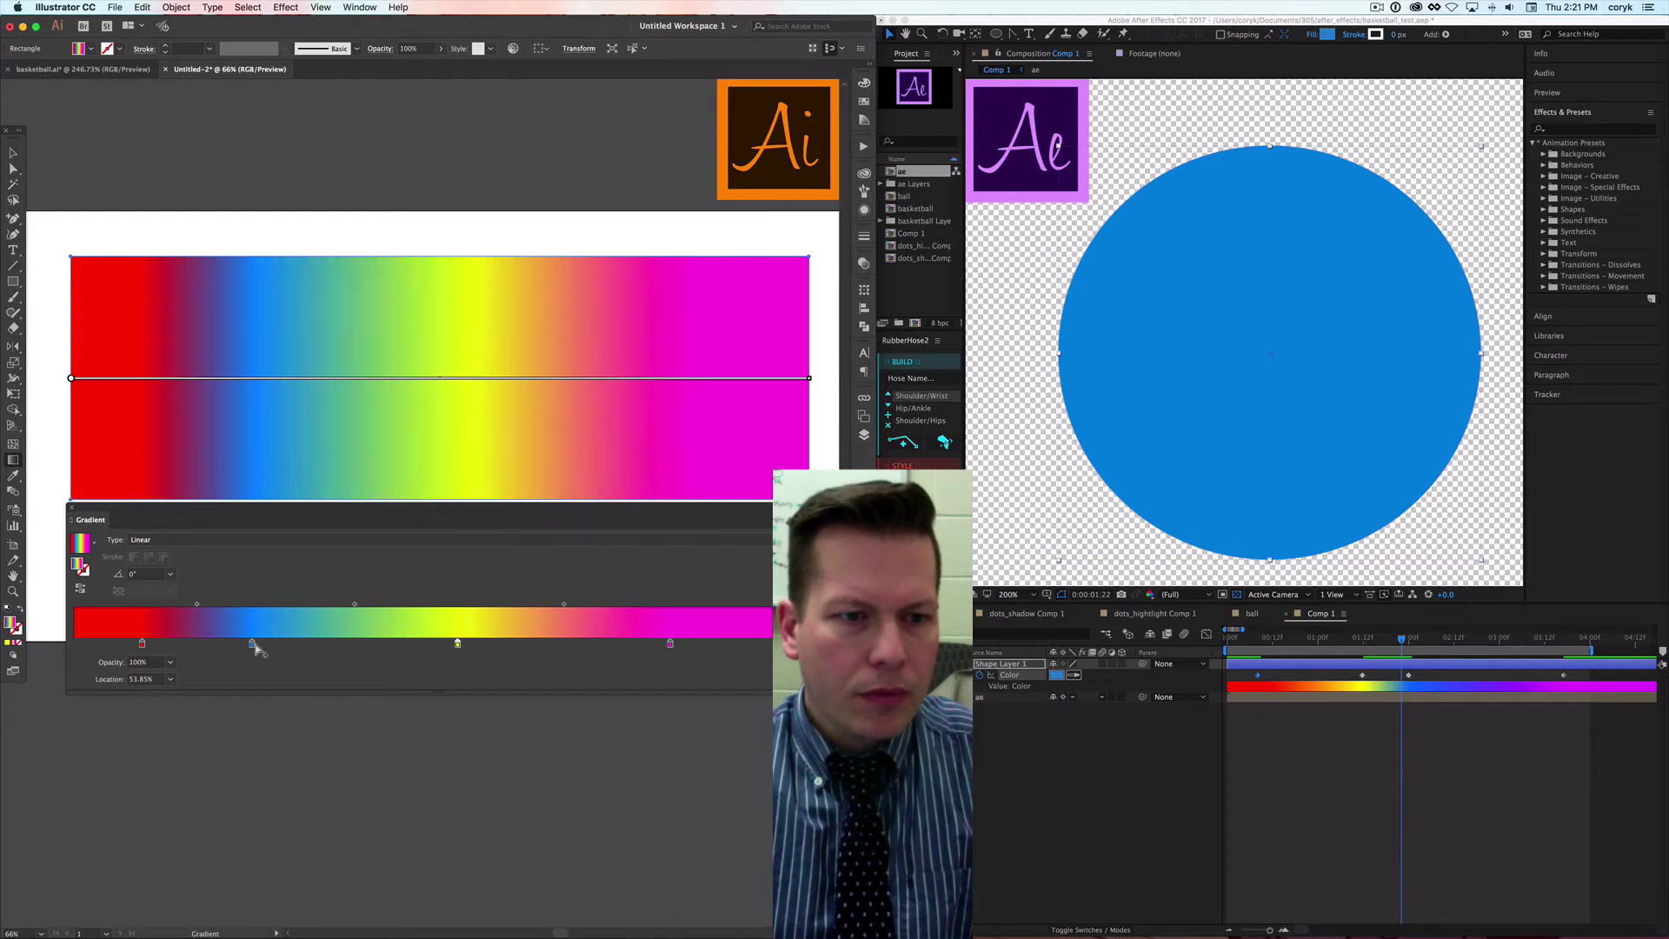
mouse_move(280, 646)
mouse_down()
mouse_move(537, 644)
mouse_move(306, 644)
mouse_up()
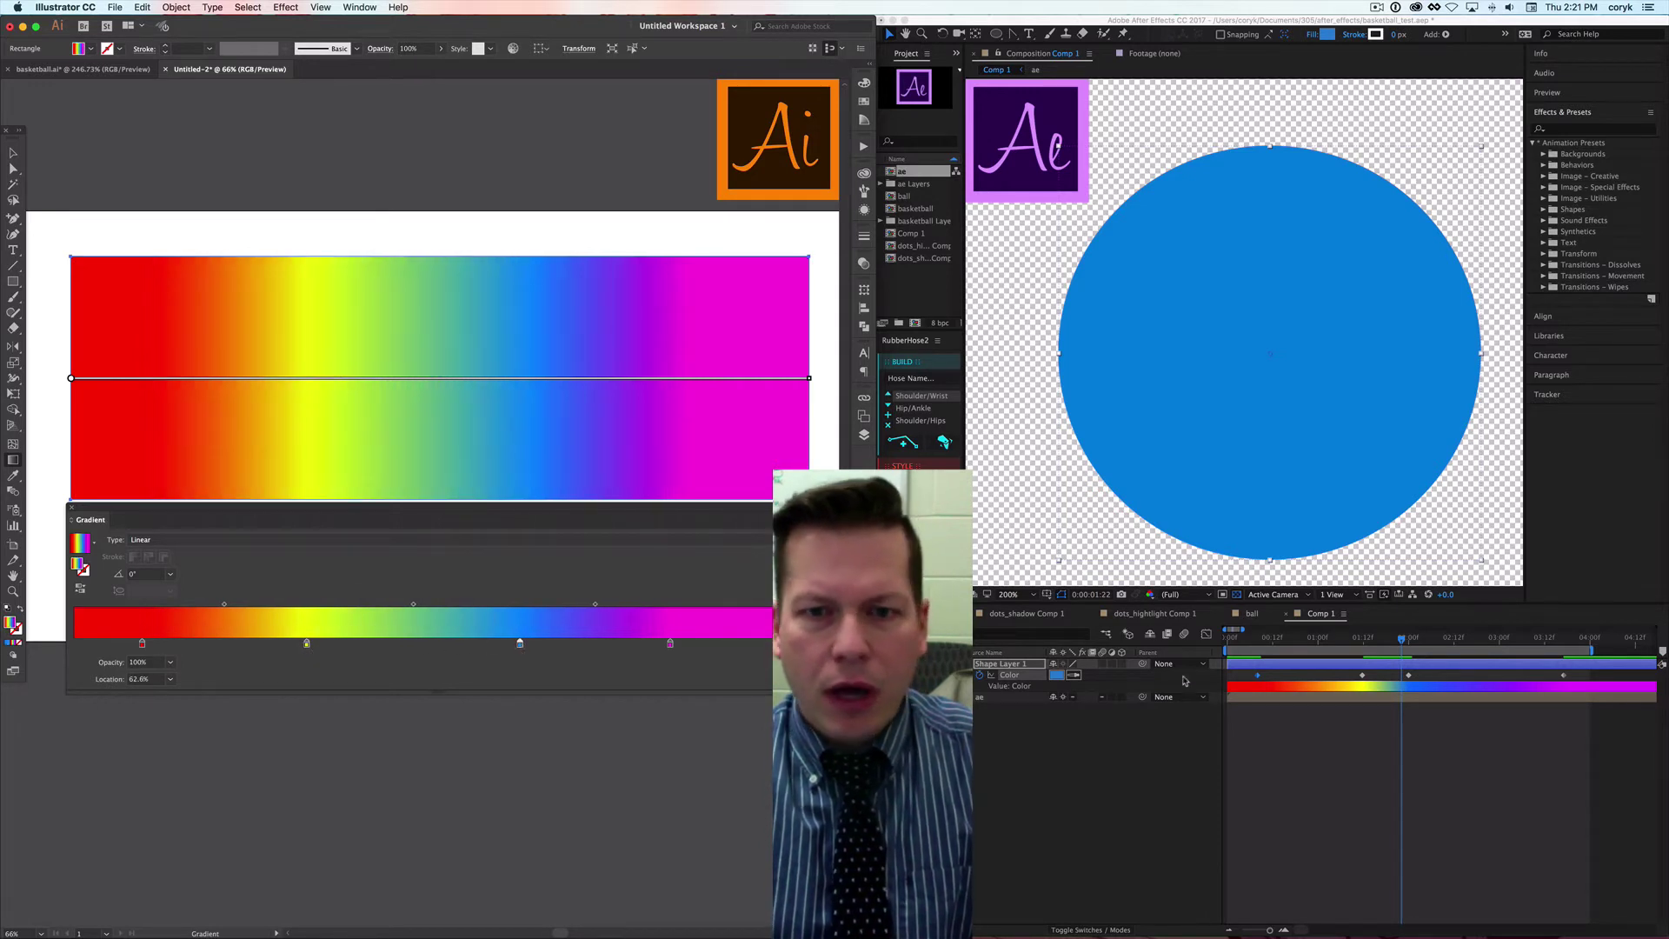
Step: Shift a Color keyframe later so the circle turns green, then return to the first frame
click(1409, 678)
drag(1409, 675, 1454, 675)
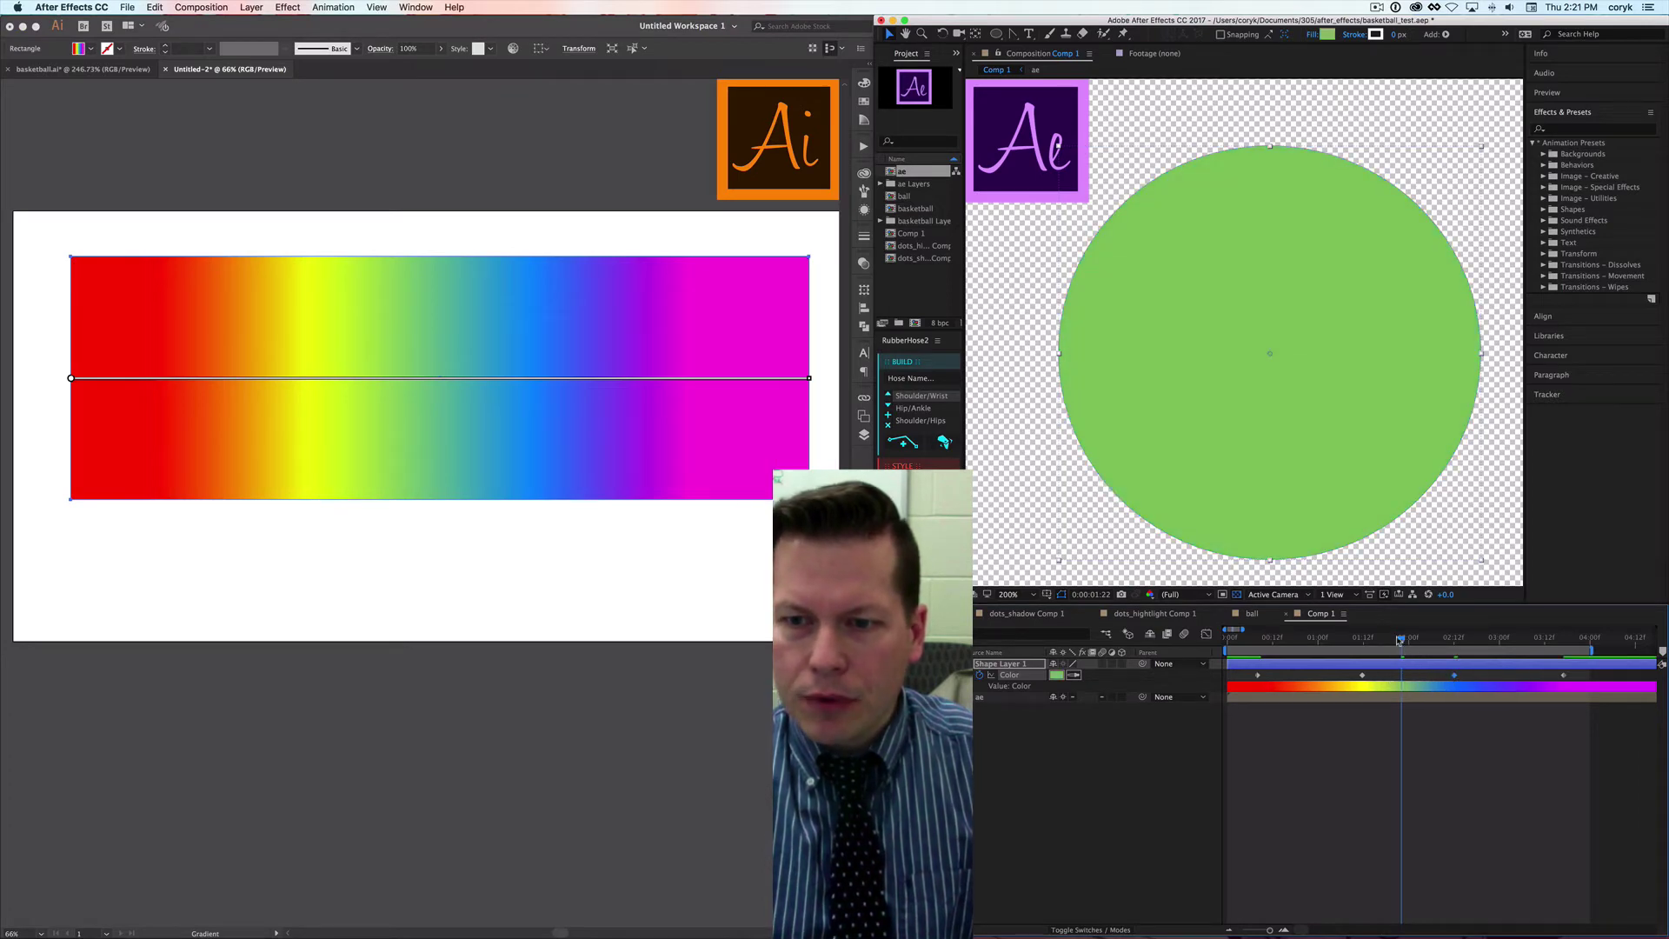
key(Home)
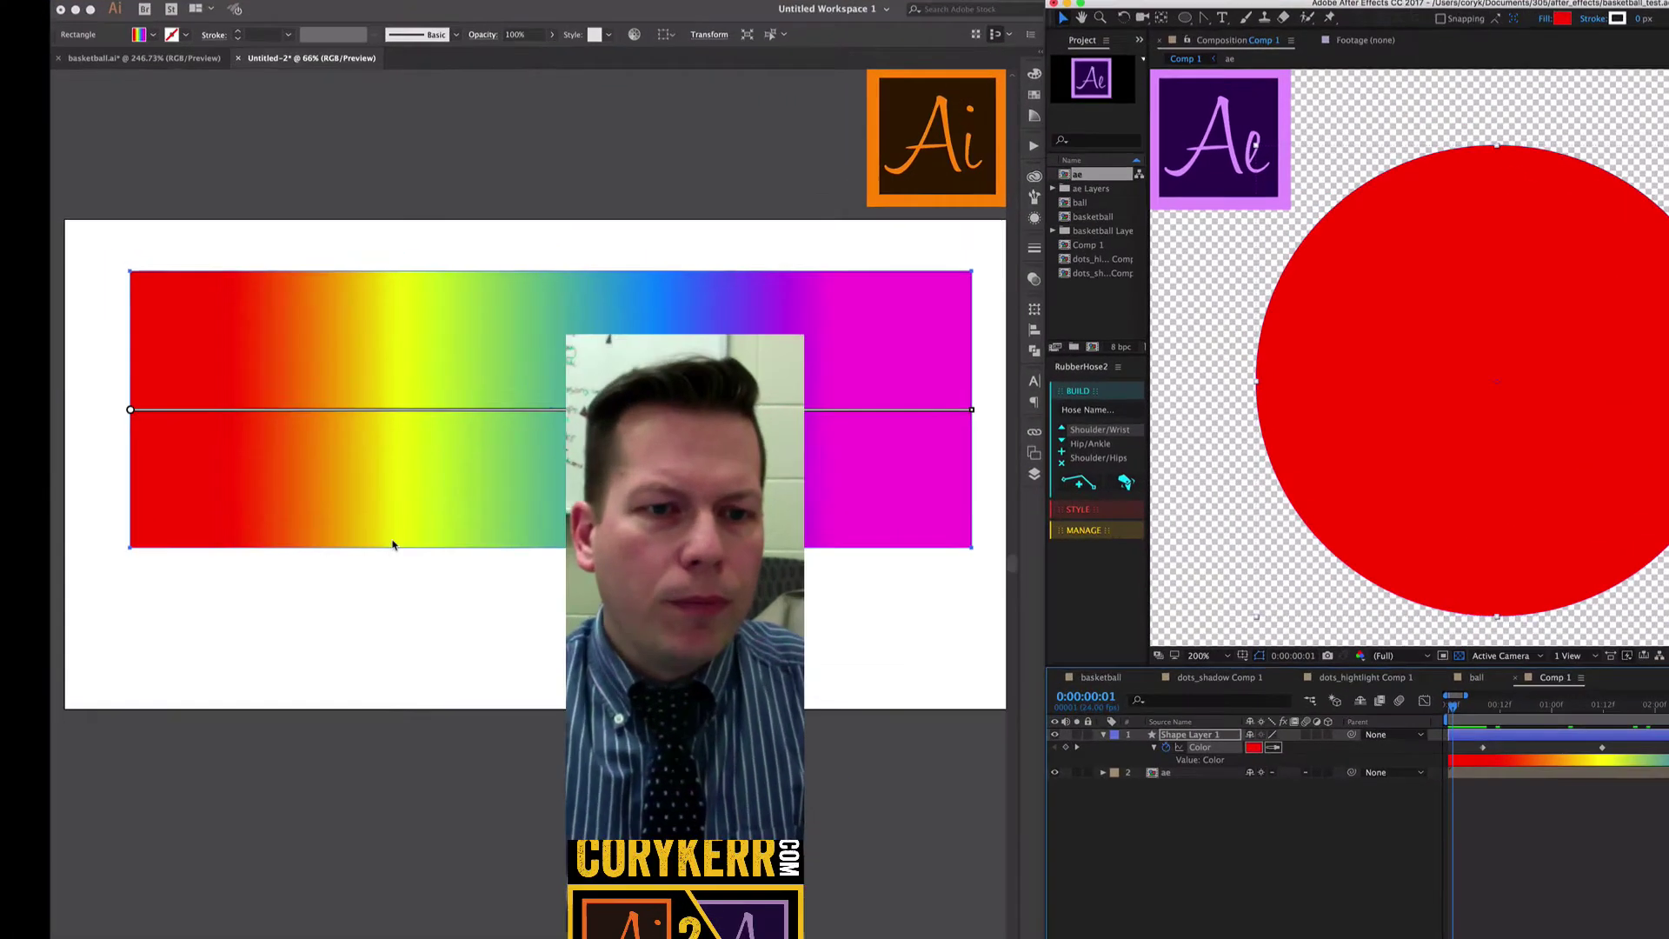
click(393, 545)
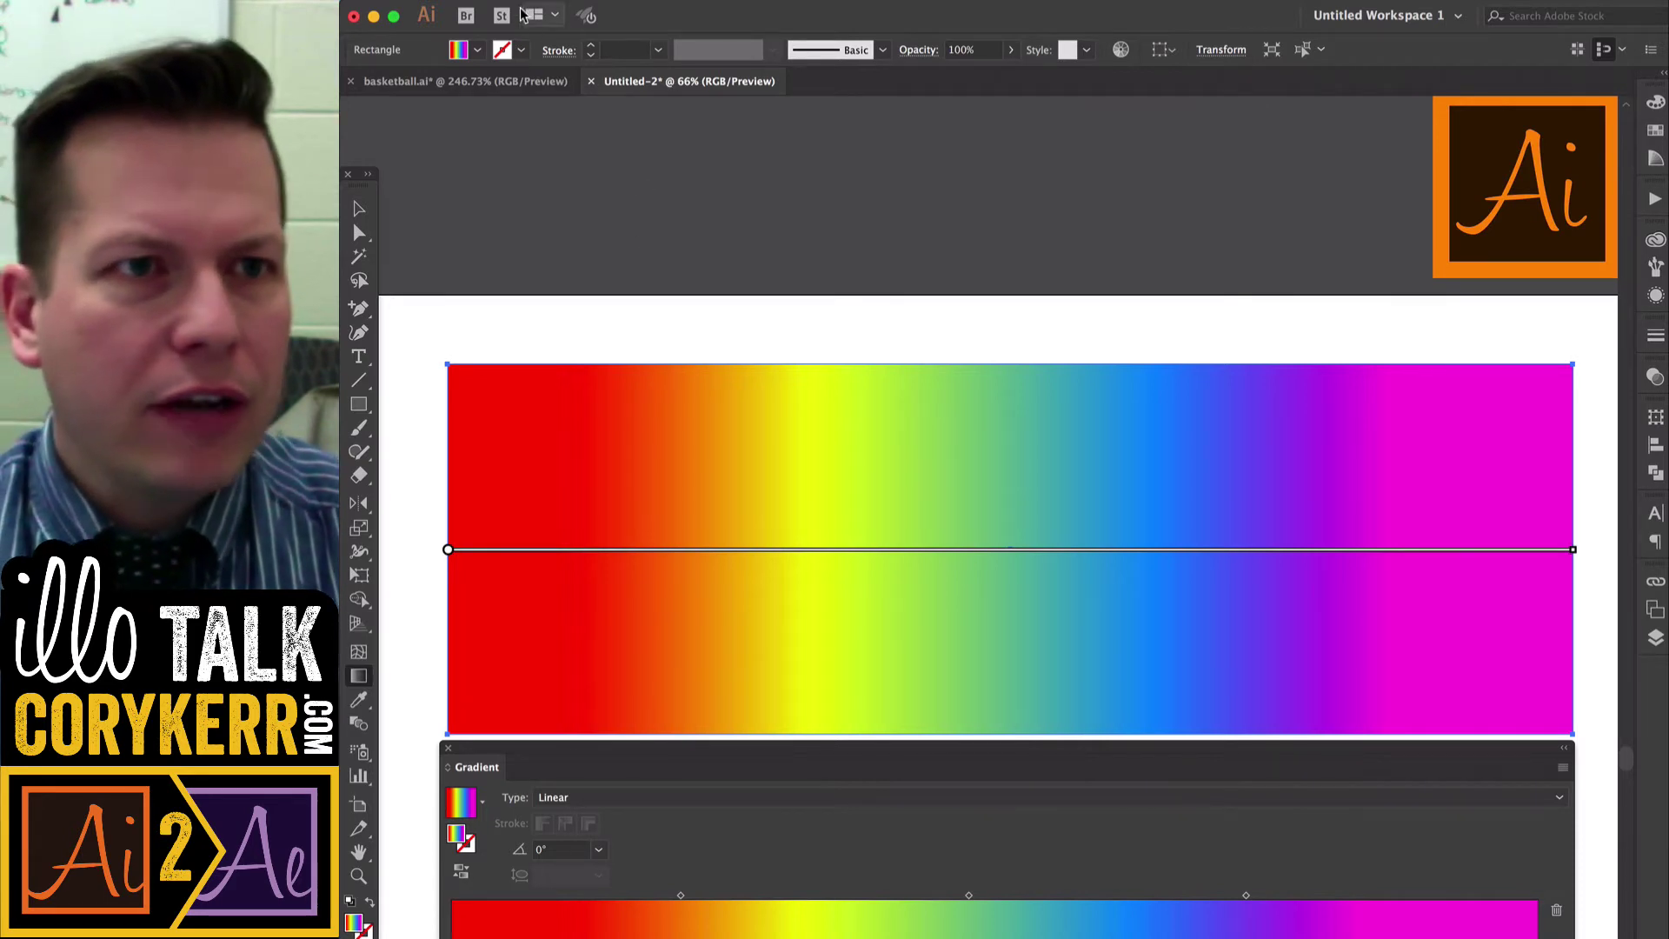
Step: Draw a circle above the rainbow rectangle with the Ellipse tool
click(609, 0)
key(Escape)
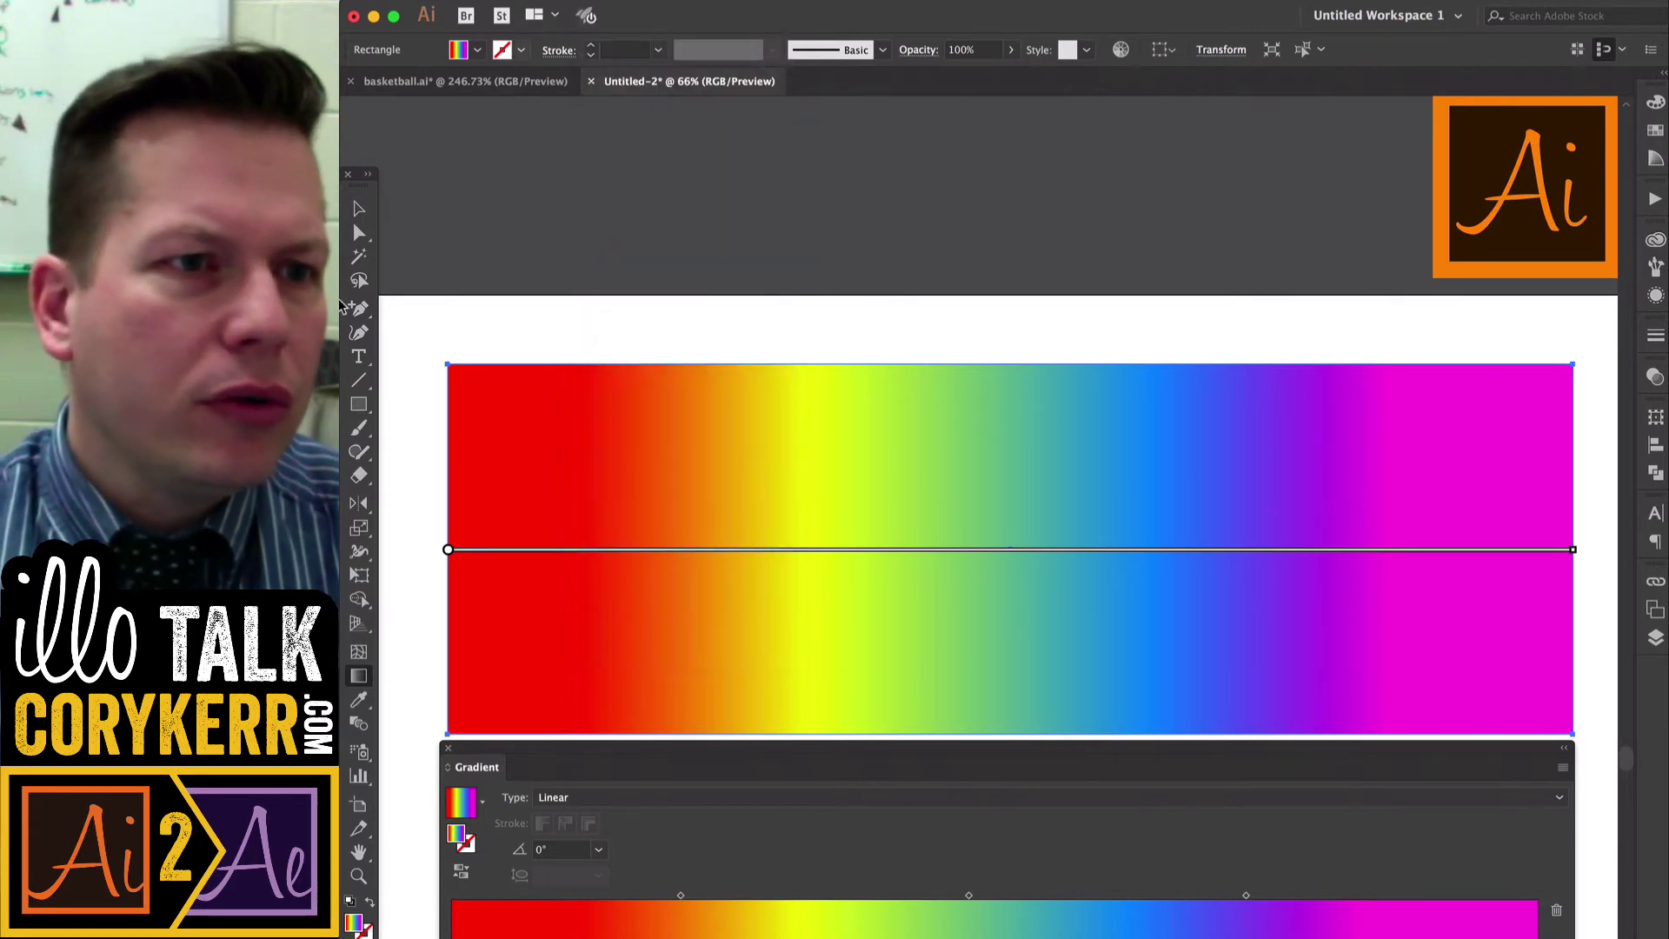
click(359, 405)
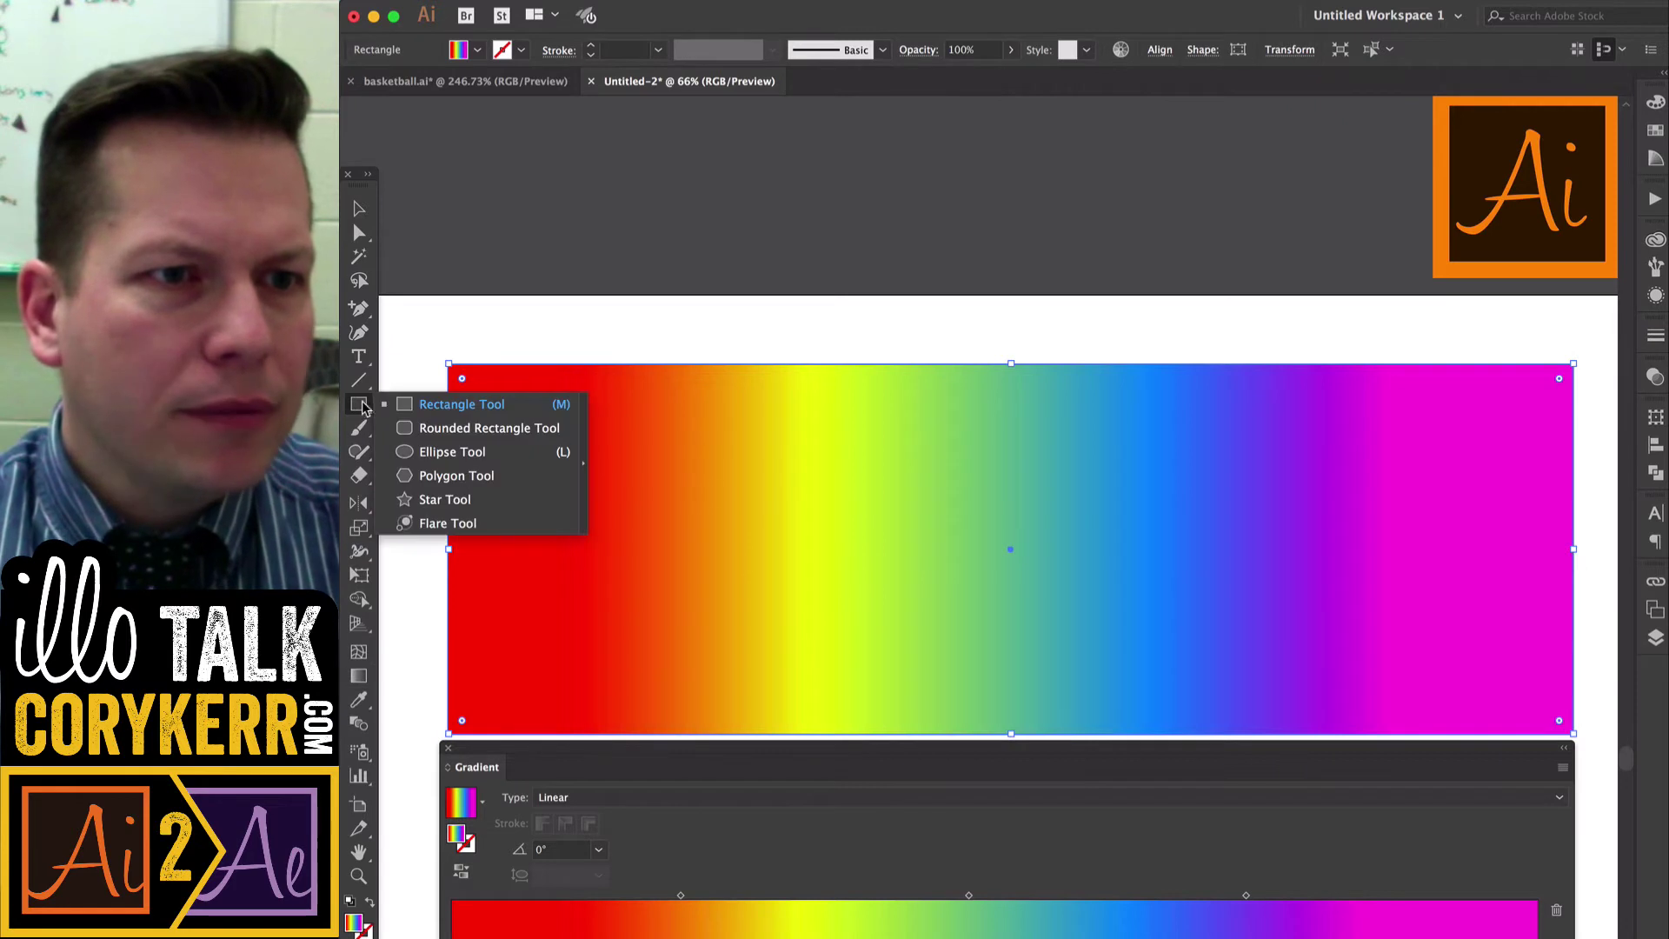
click(433, 452)
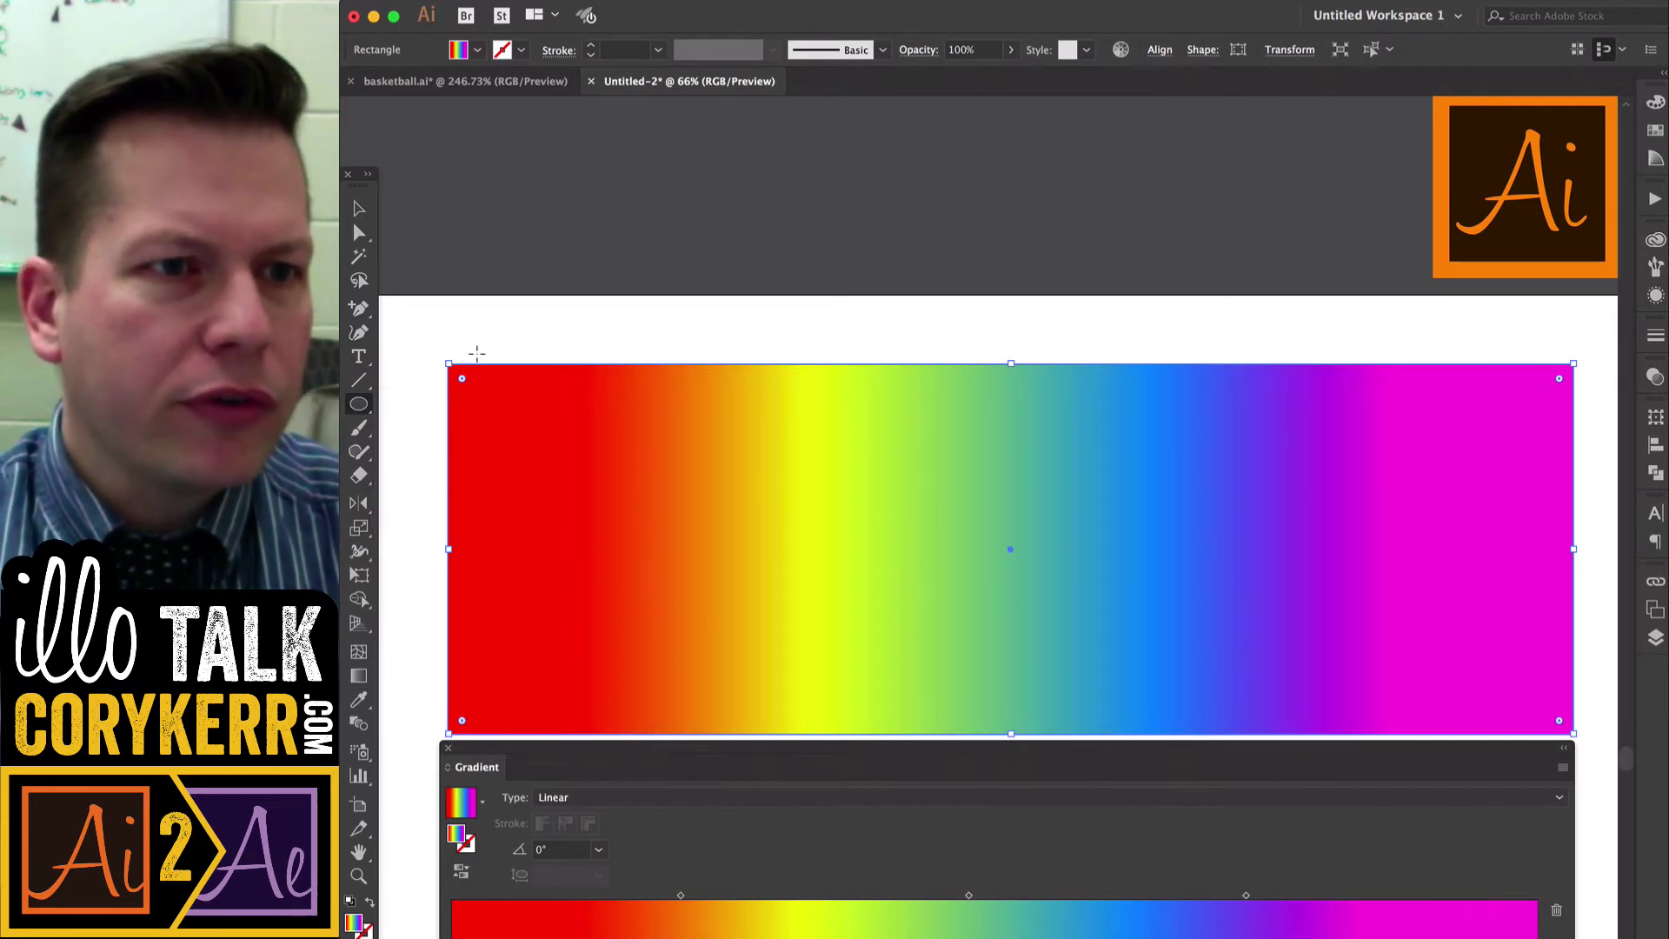
drag(477, 165, 674, 340)
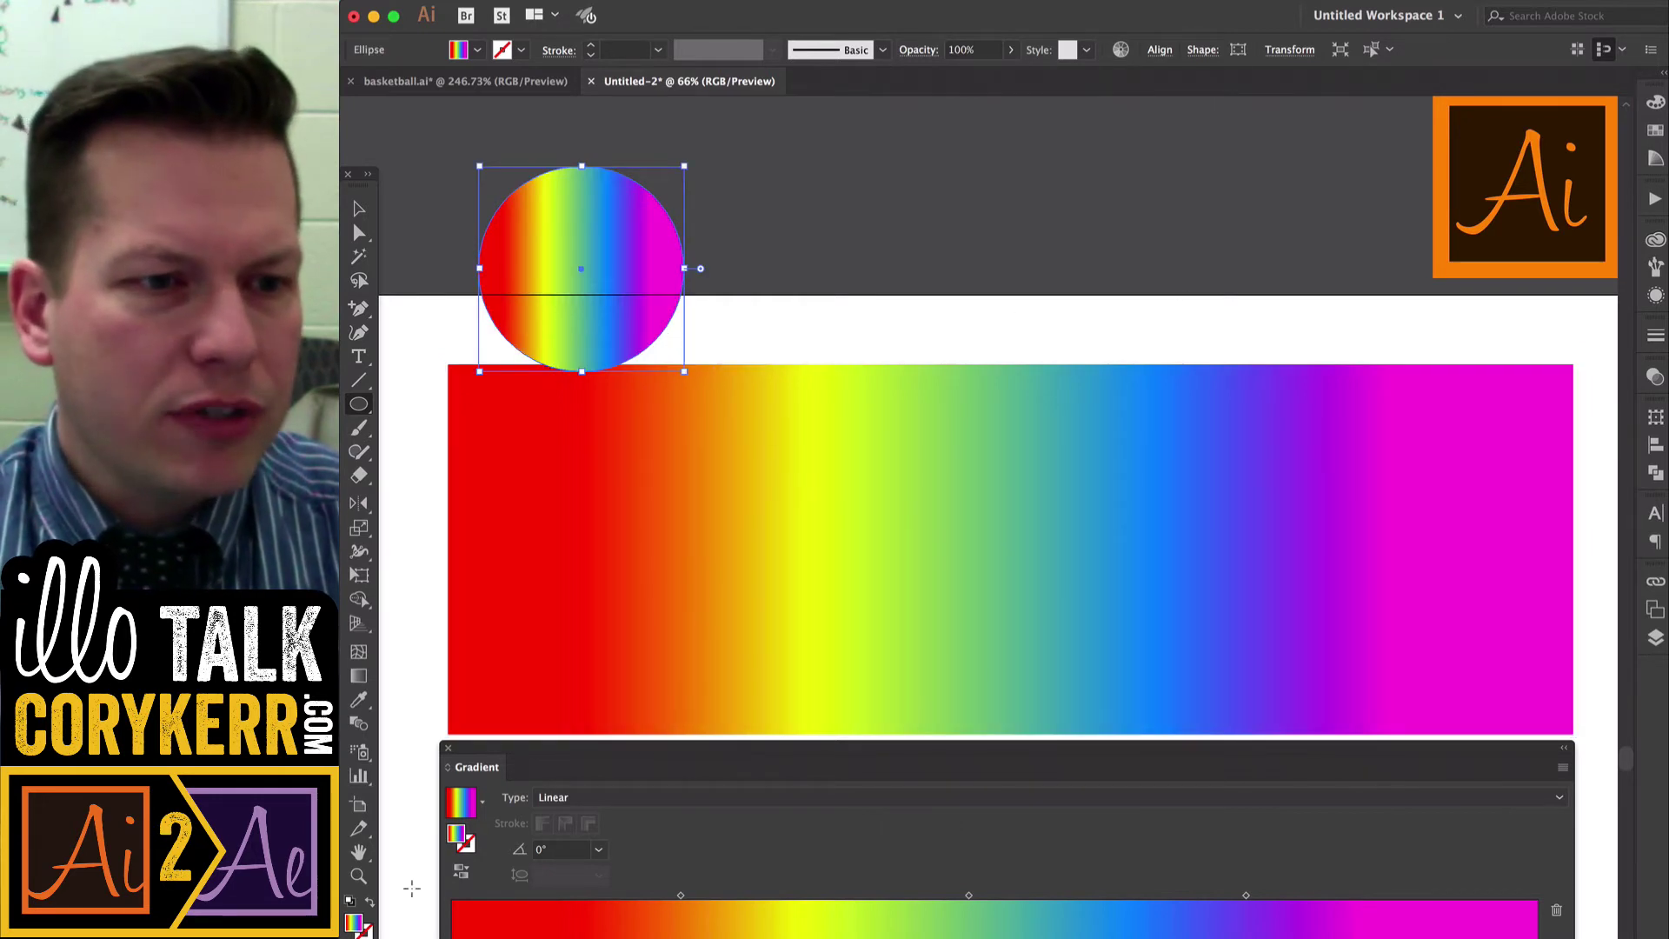
Step: Move the duplicate blue circle to the right and delete it
scroll(1026, 547, left, 2)
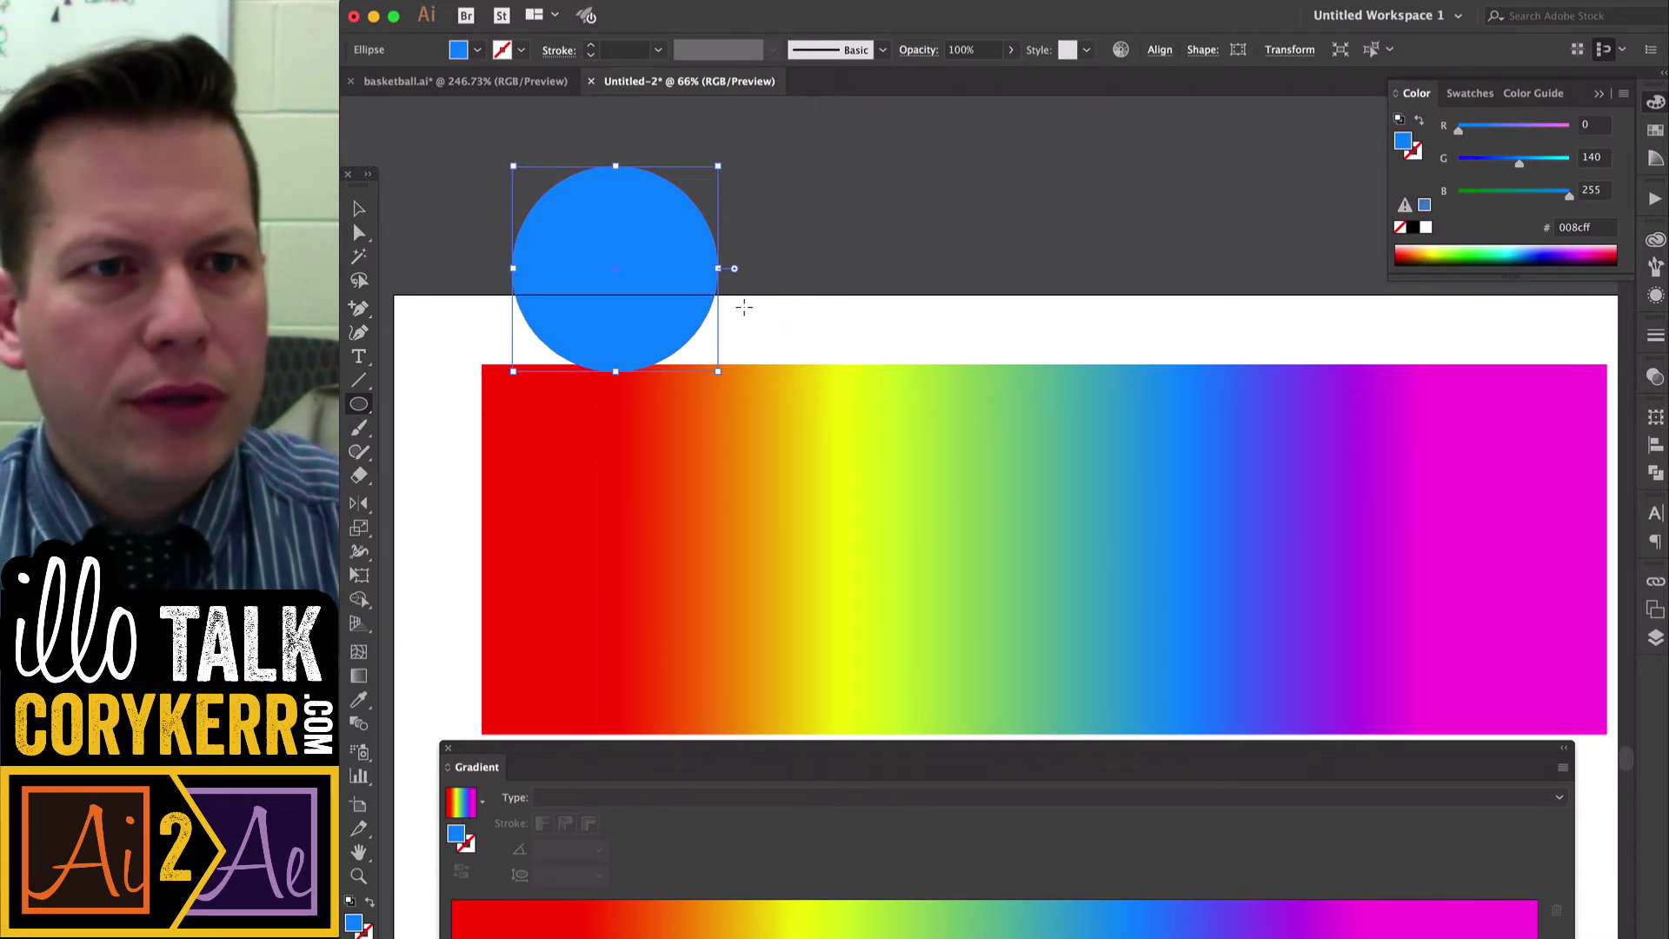
key(v)
drag(670, 313, 1375, 280)
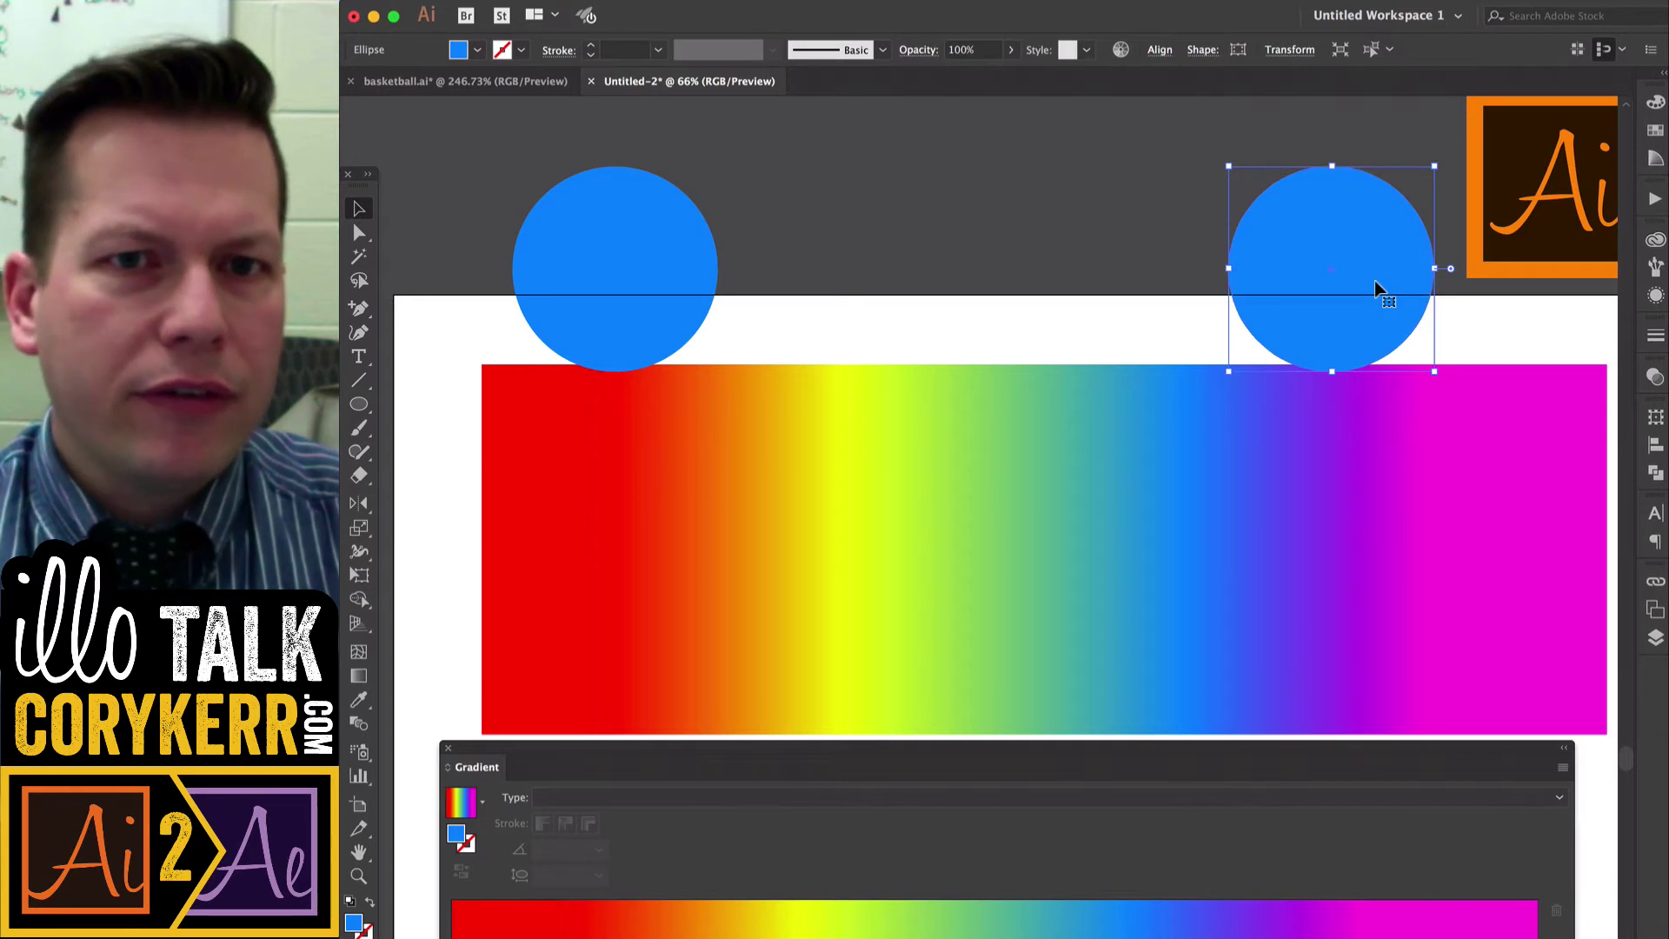
key(Delete)
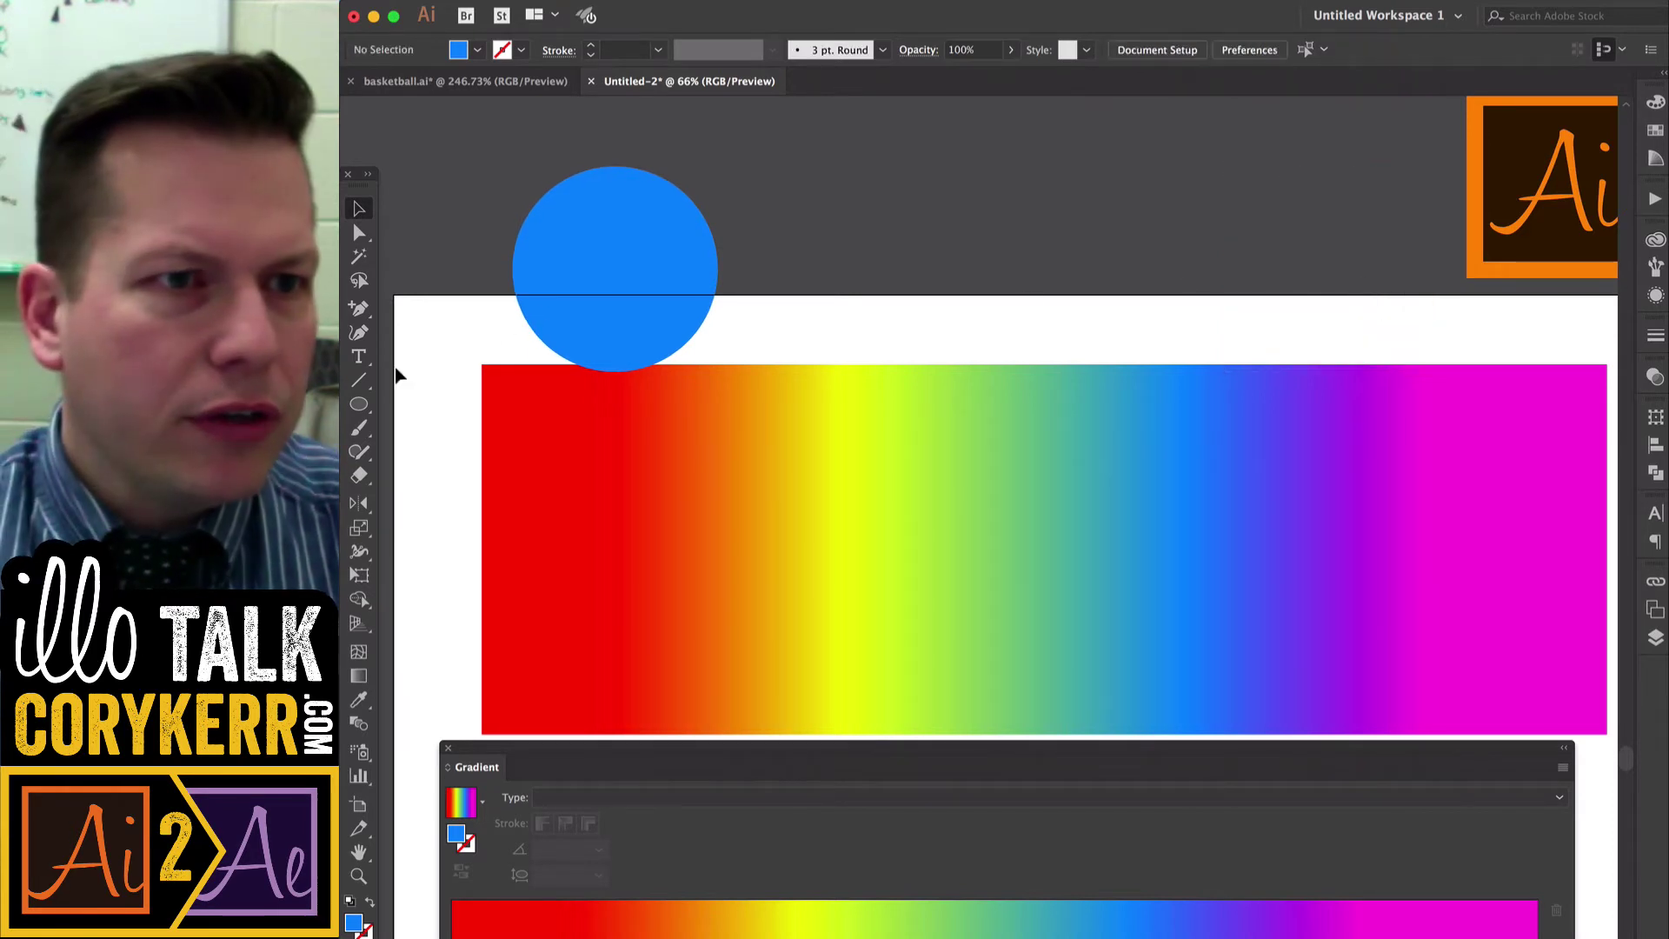
Step: Draw a 288 × 288 px square beside the blue circle and fill it red (H 360°)
drag(358, 404, 408, 402)
drag(1318, 262, 1413, 333)
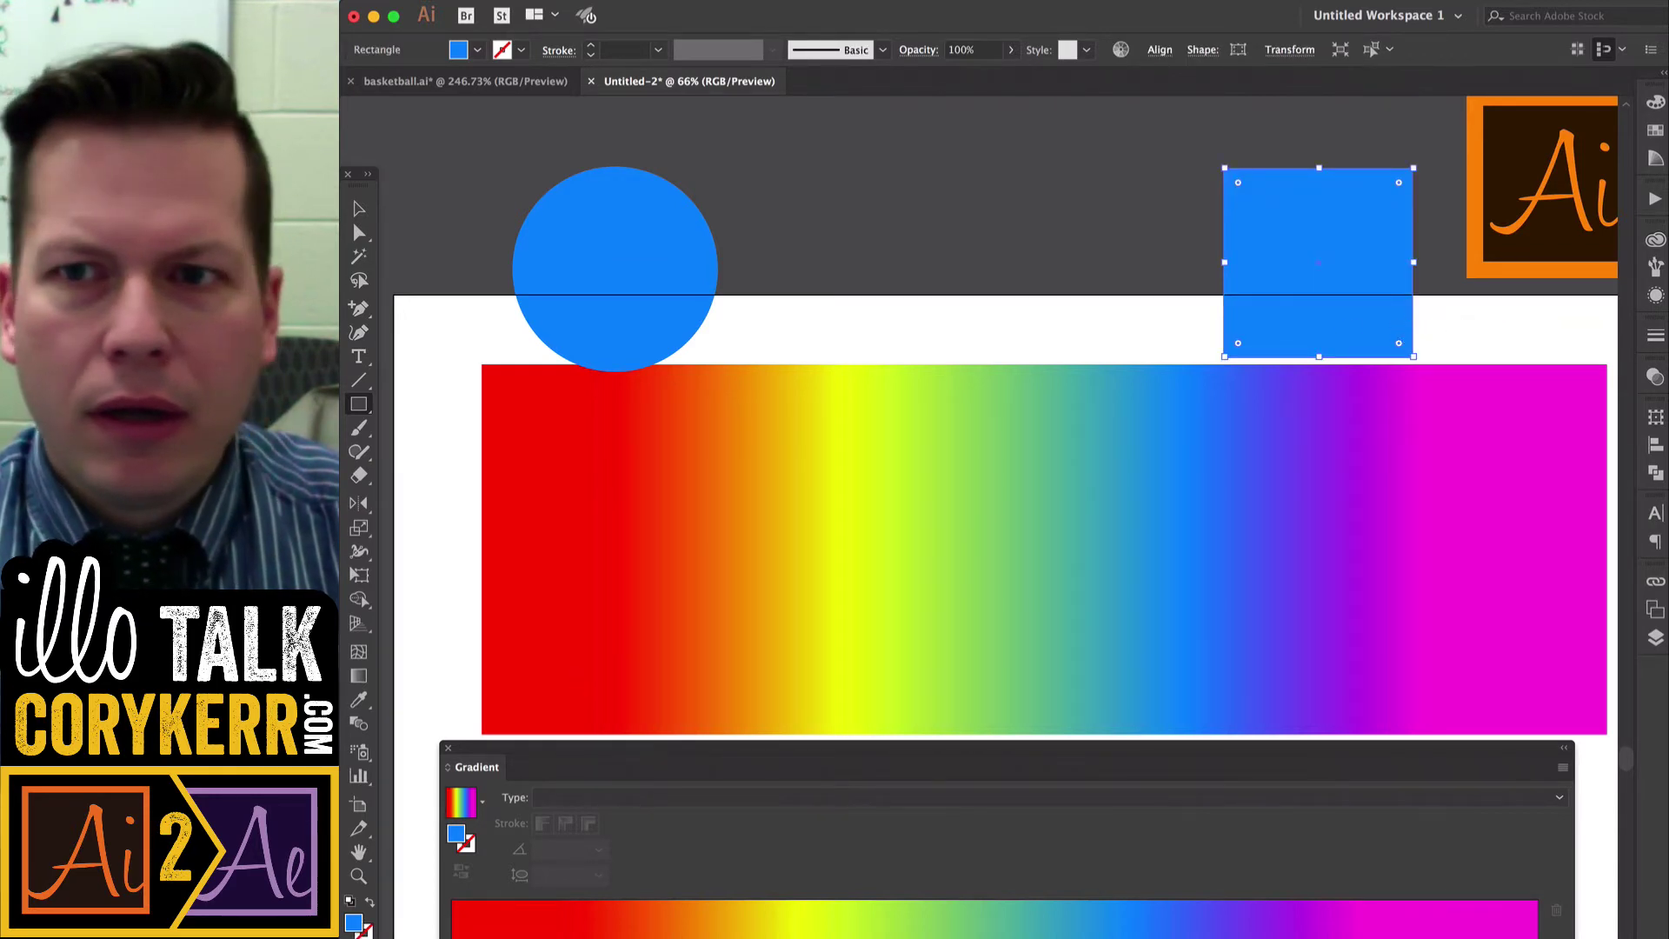
drag(1665, 393, 1128, 404)
text(360)
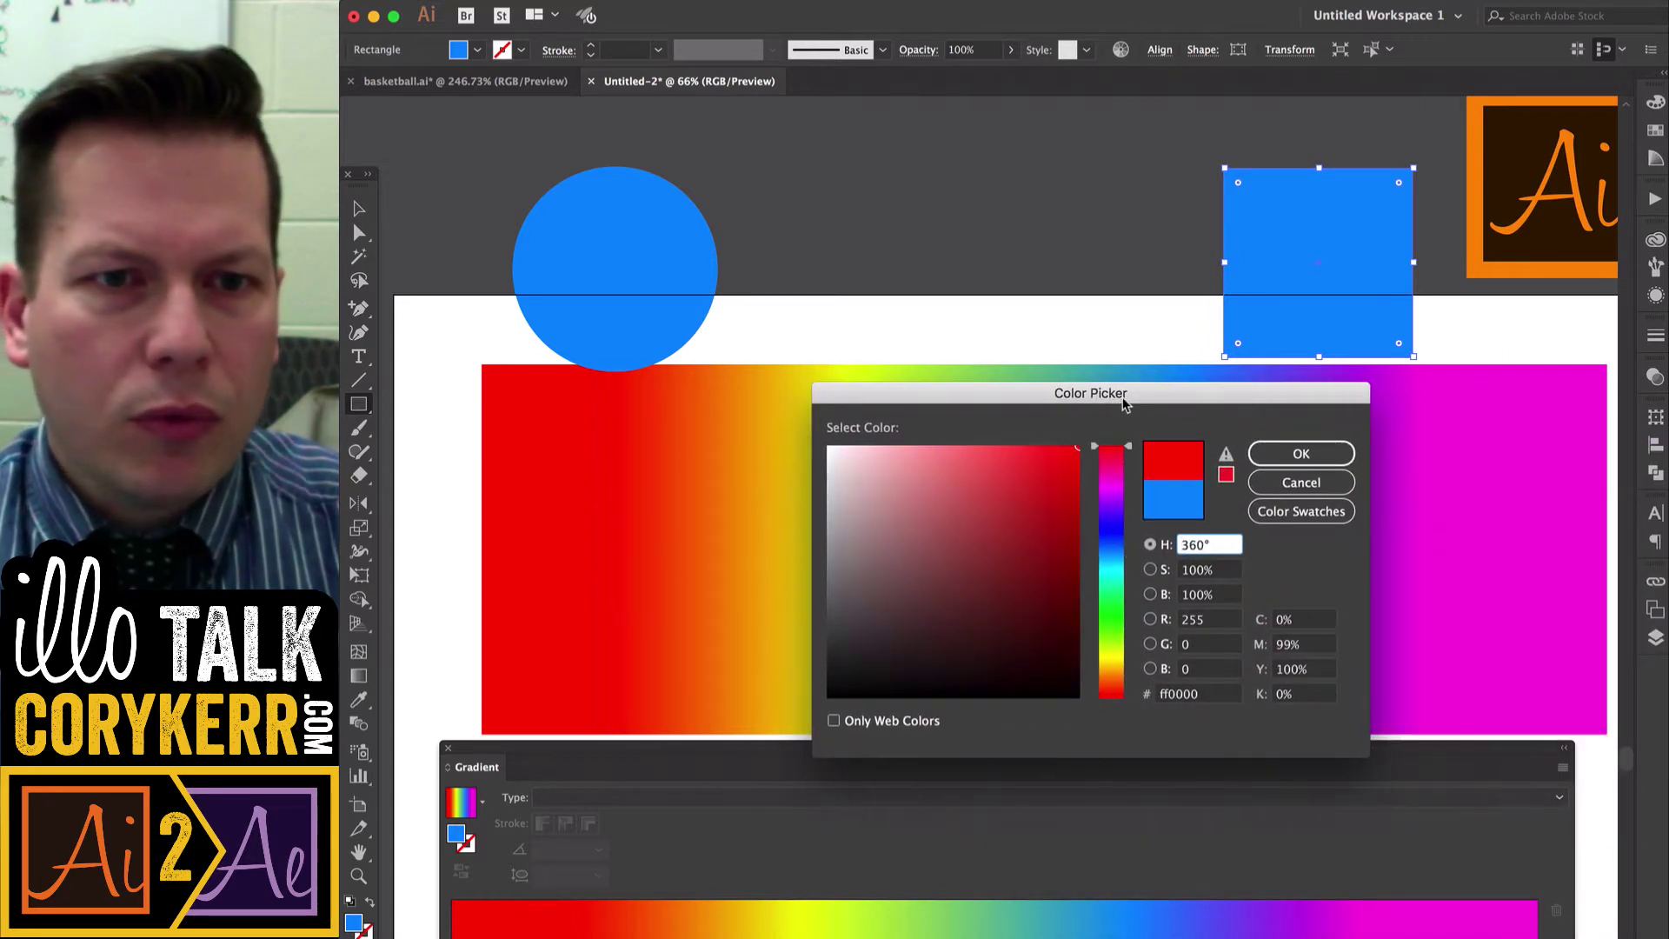
click(1302, 454)
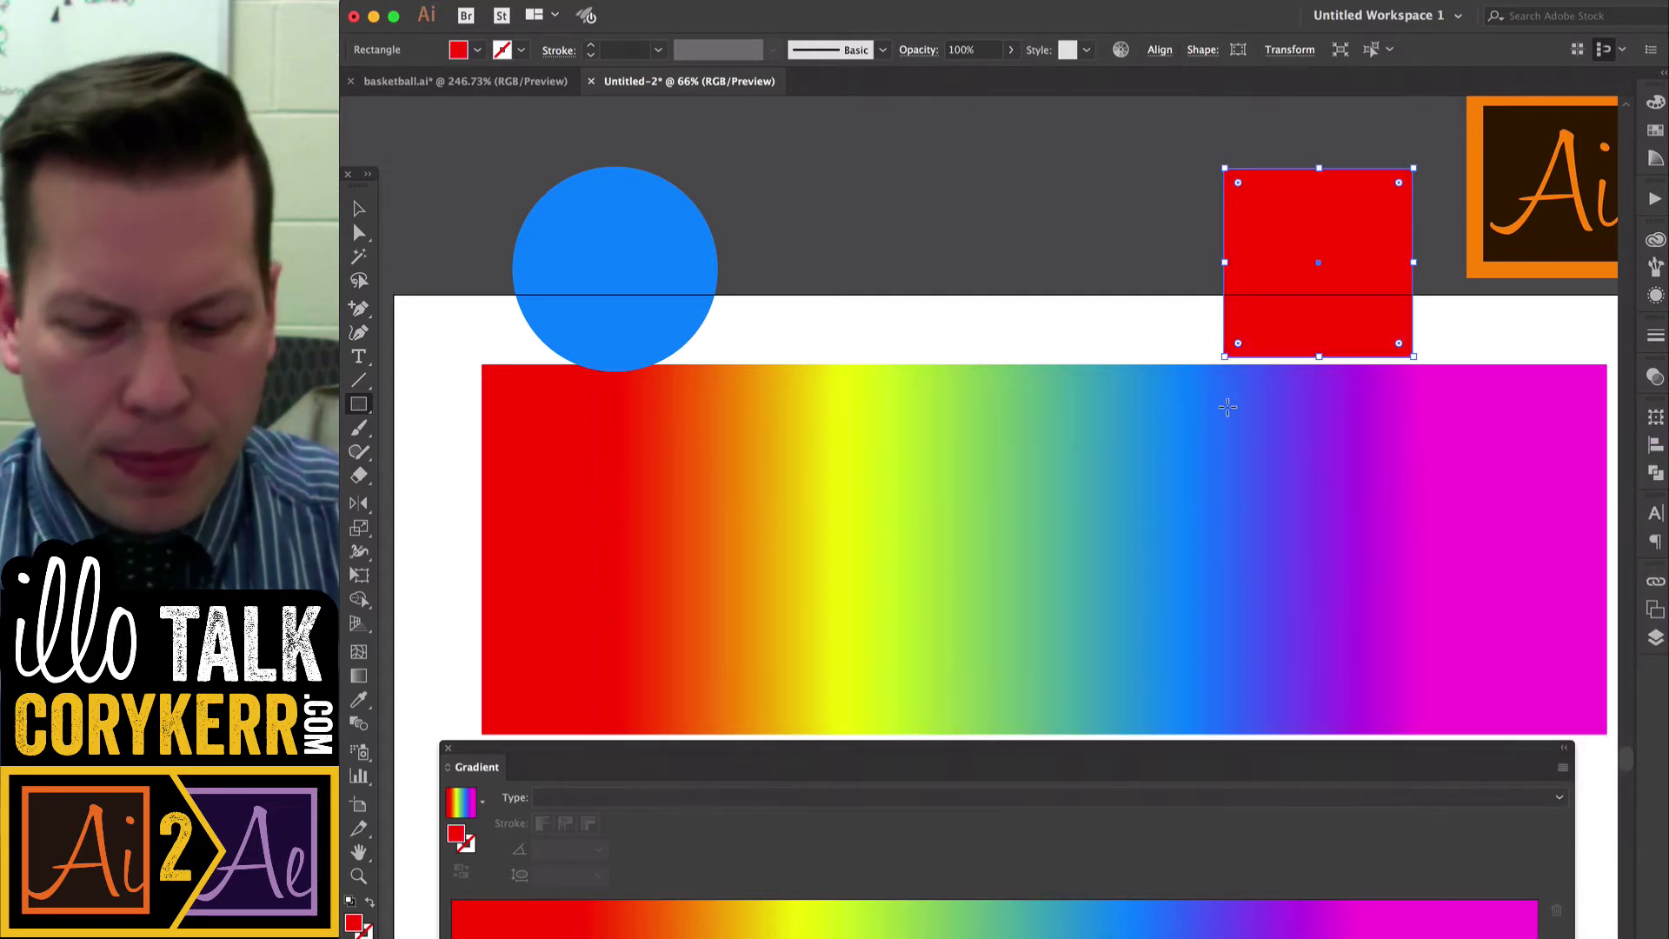
key(v)
click(994, 175)
Step: Select the blue circle and red square and make a blend between them
drag(571, 139, 1292, 239)
right_click(579, 260)
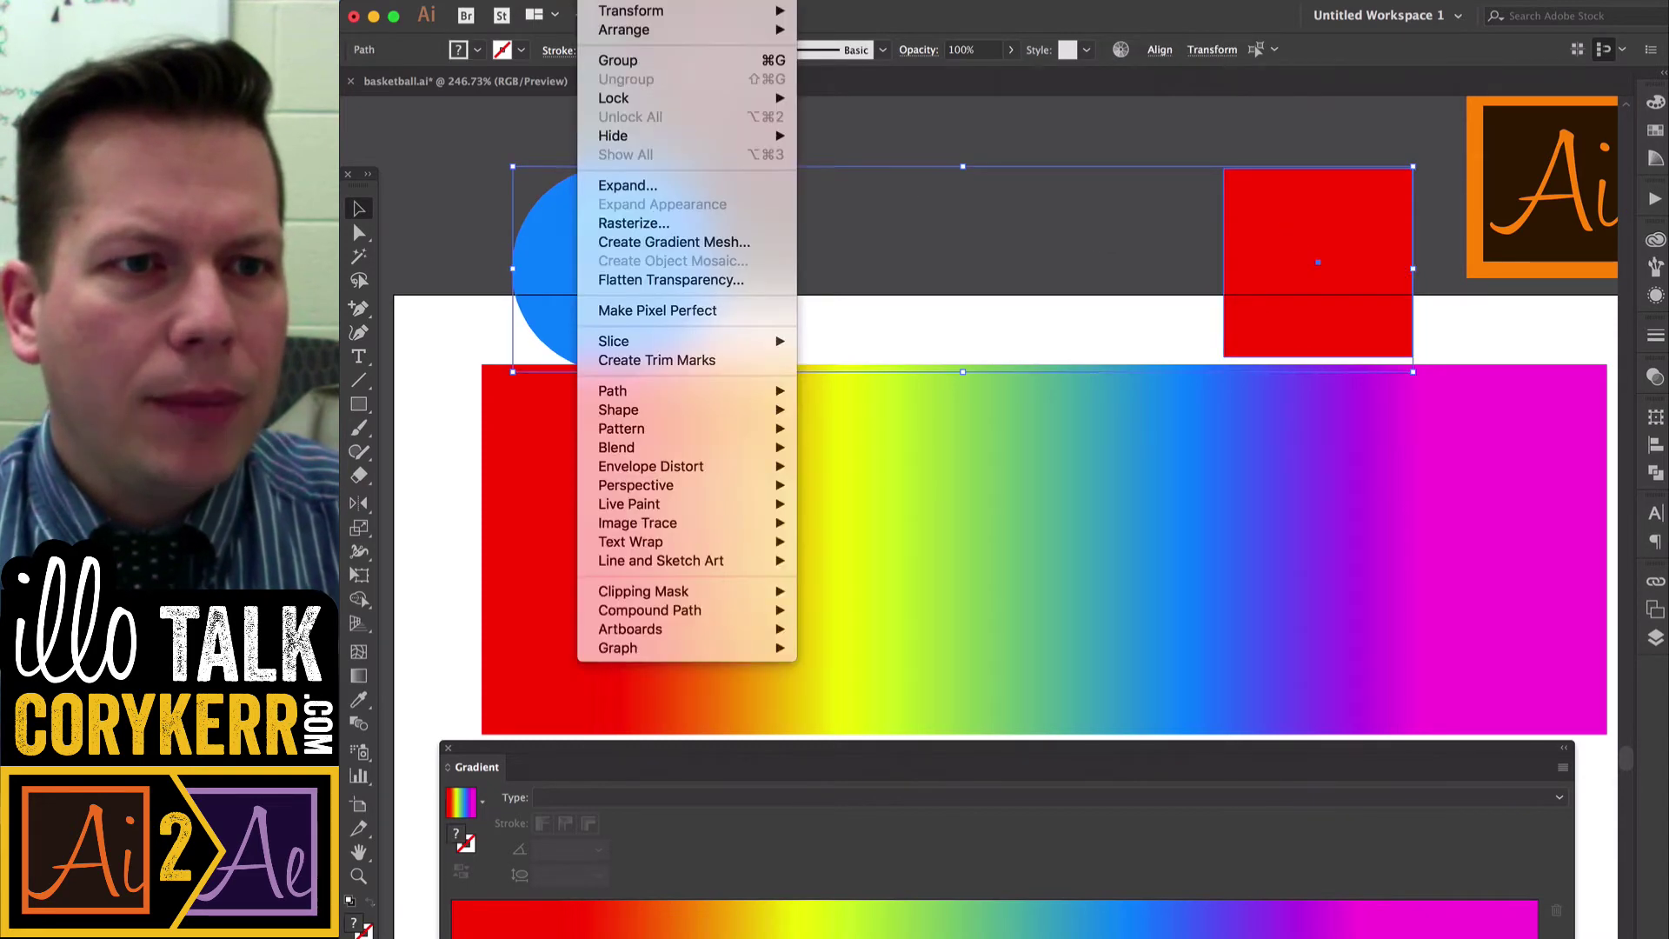
mouse_move(765, 446)
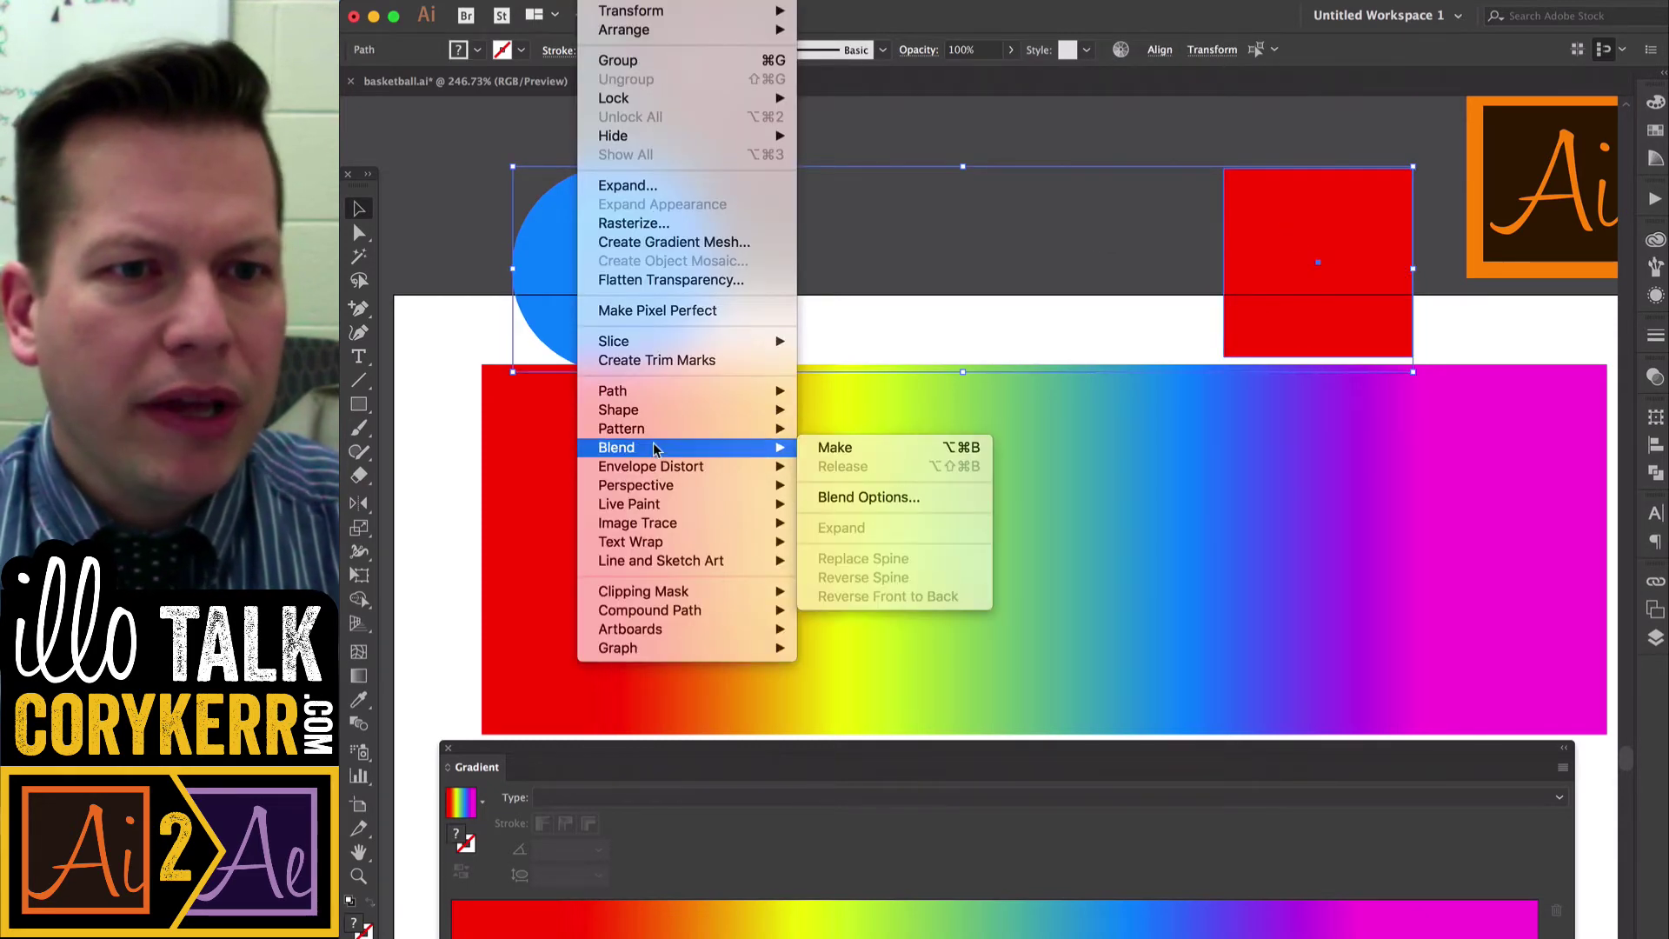
click(840, 454)
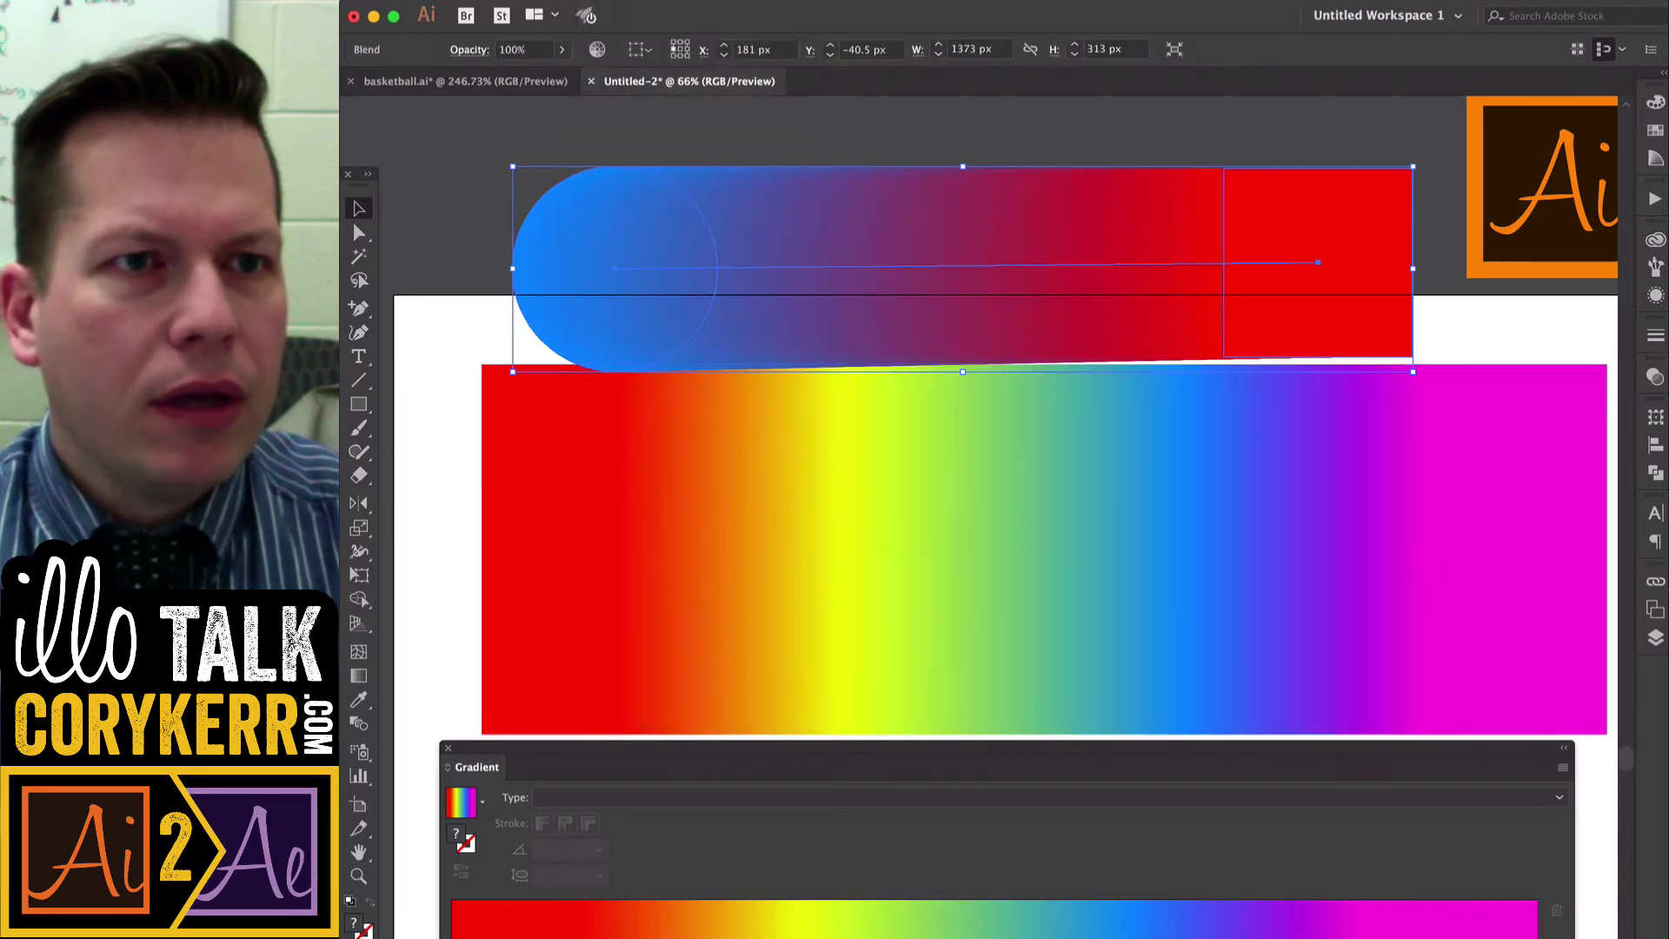
Step: Set the Blend Options to Specified Steps 2 with preview on, and apply
click(609, 0)
mouse_move(739, 446)
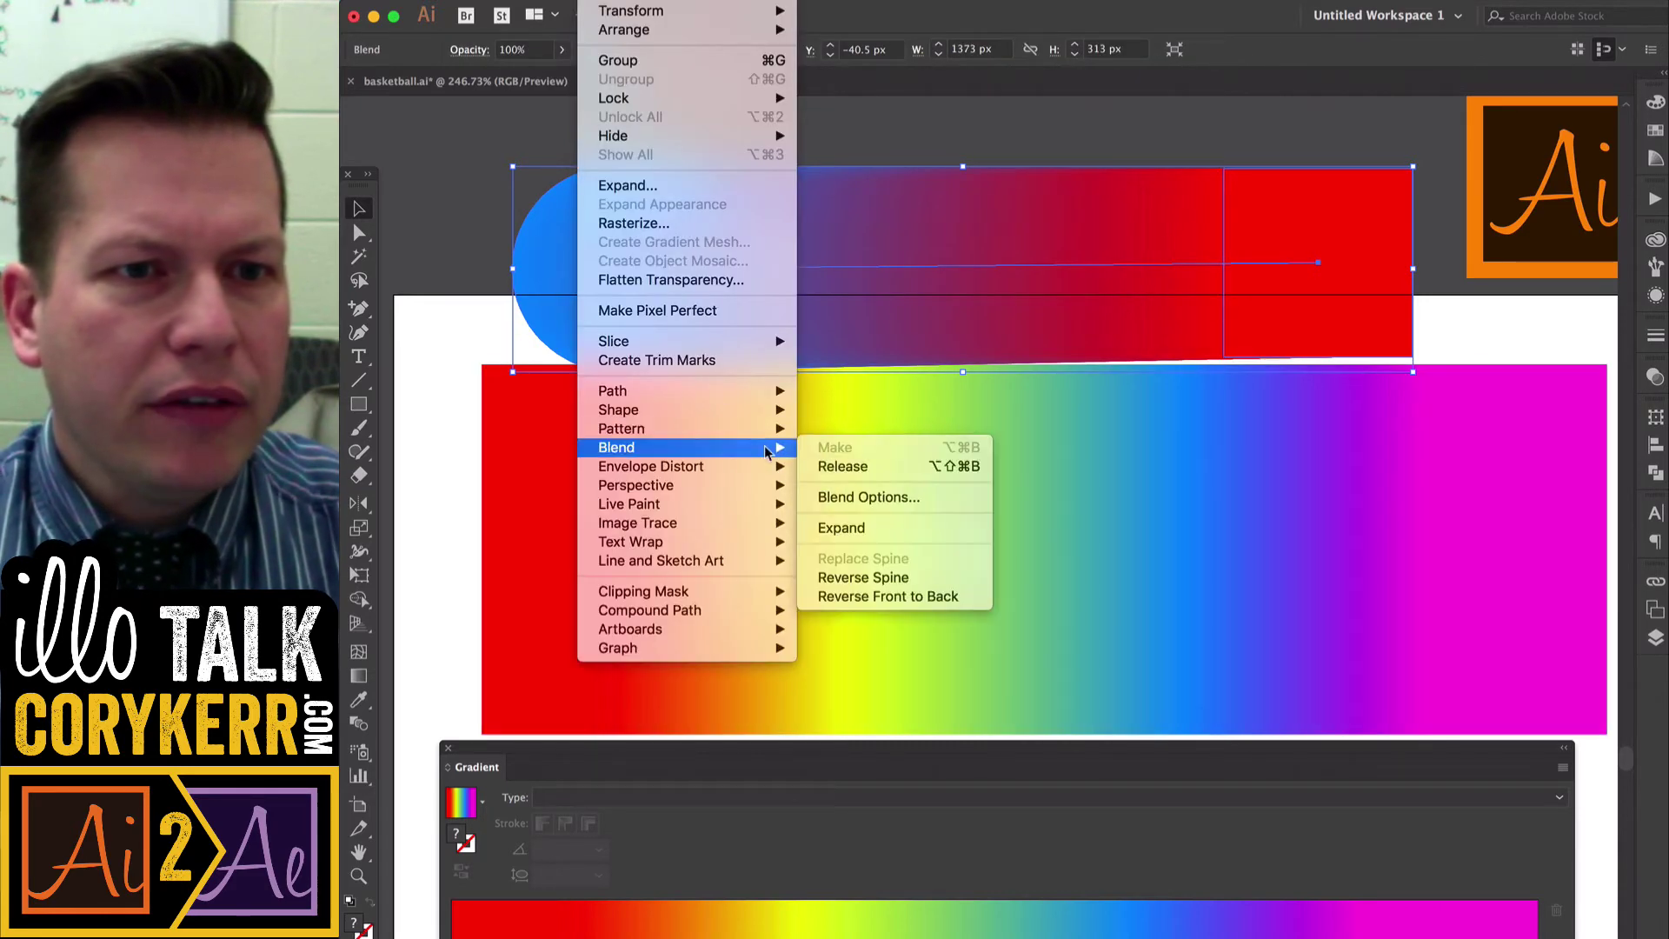
click(904, 498)
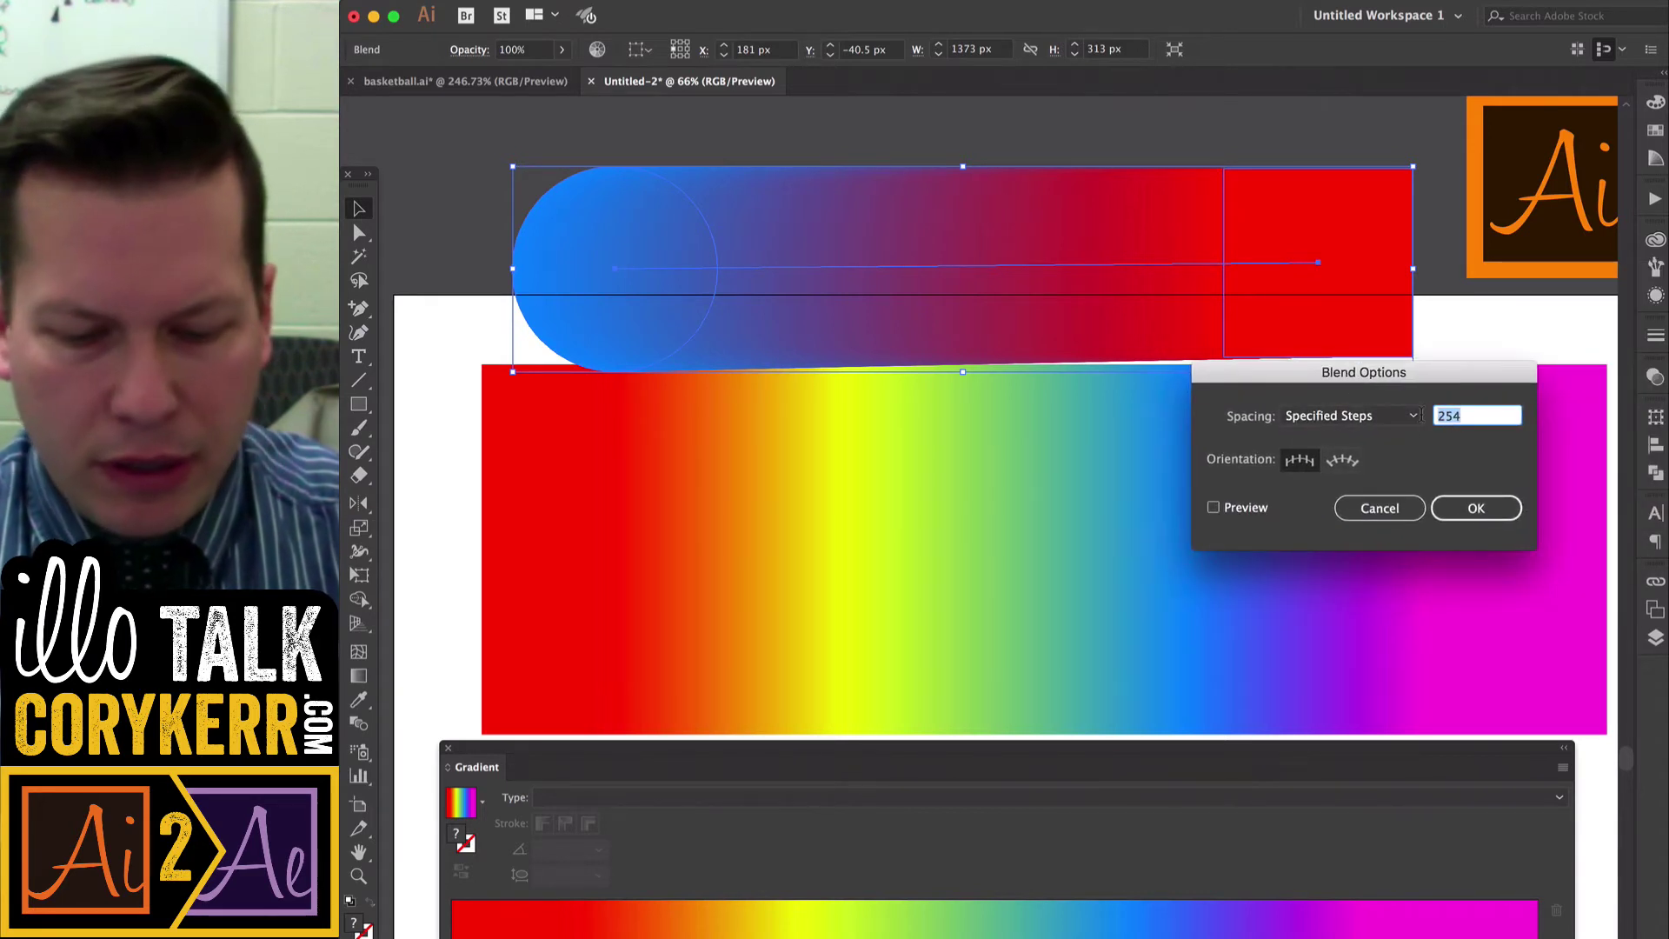
text(3)
click(1246, 508)
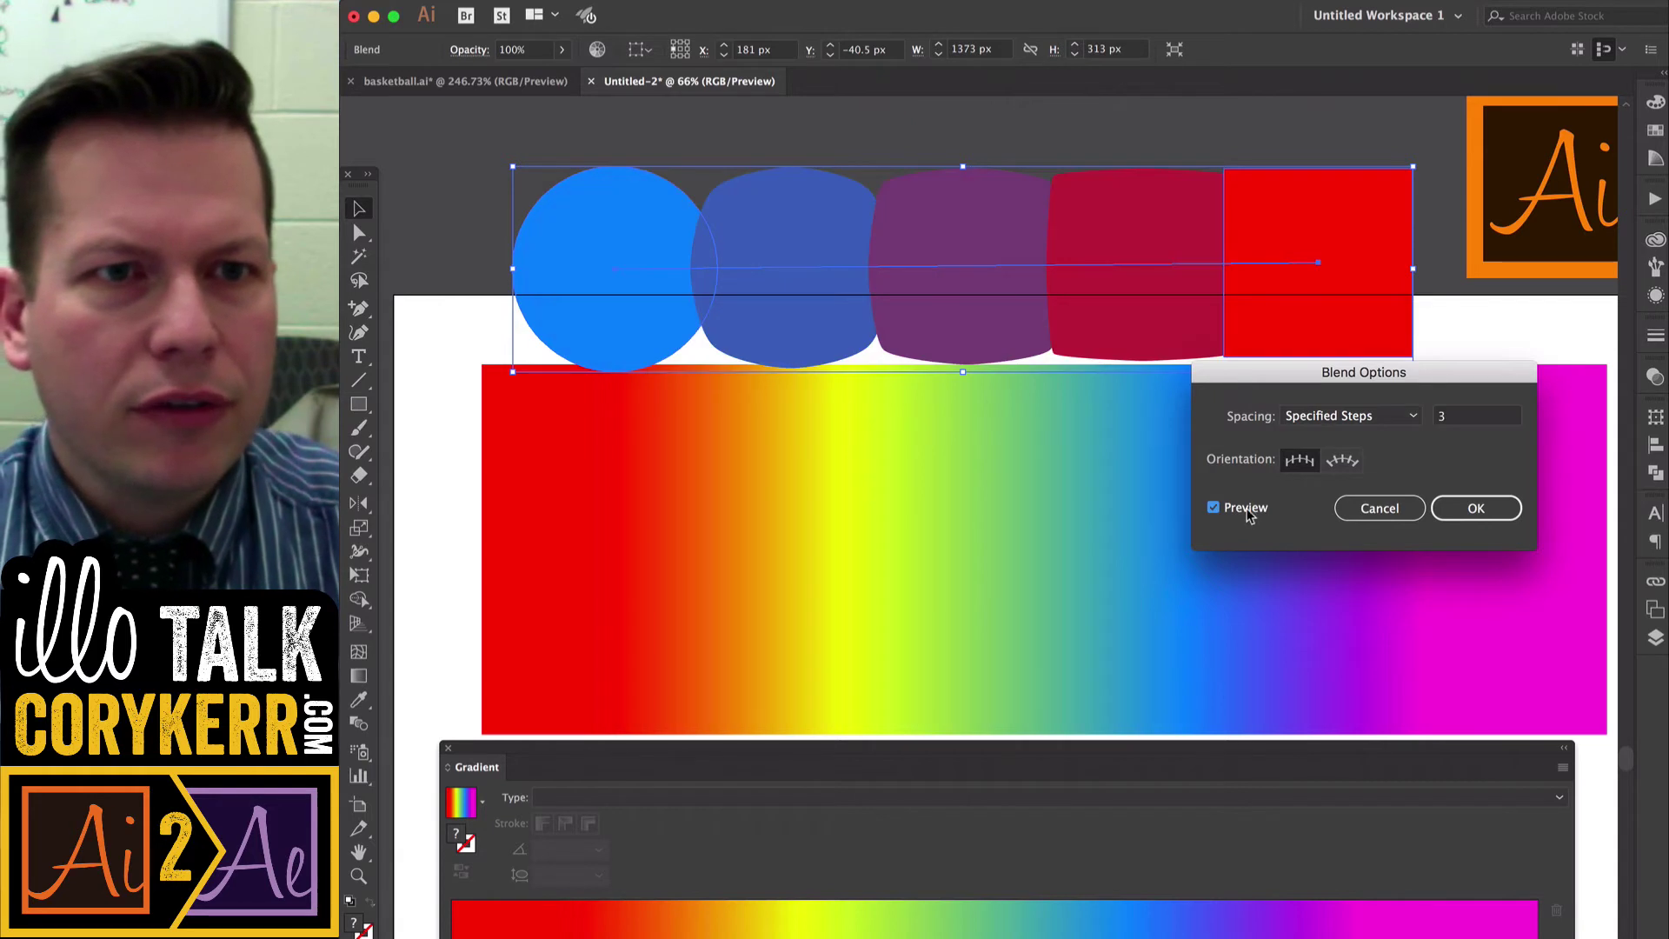
click(1466, 422)
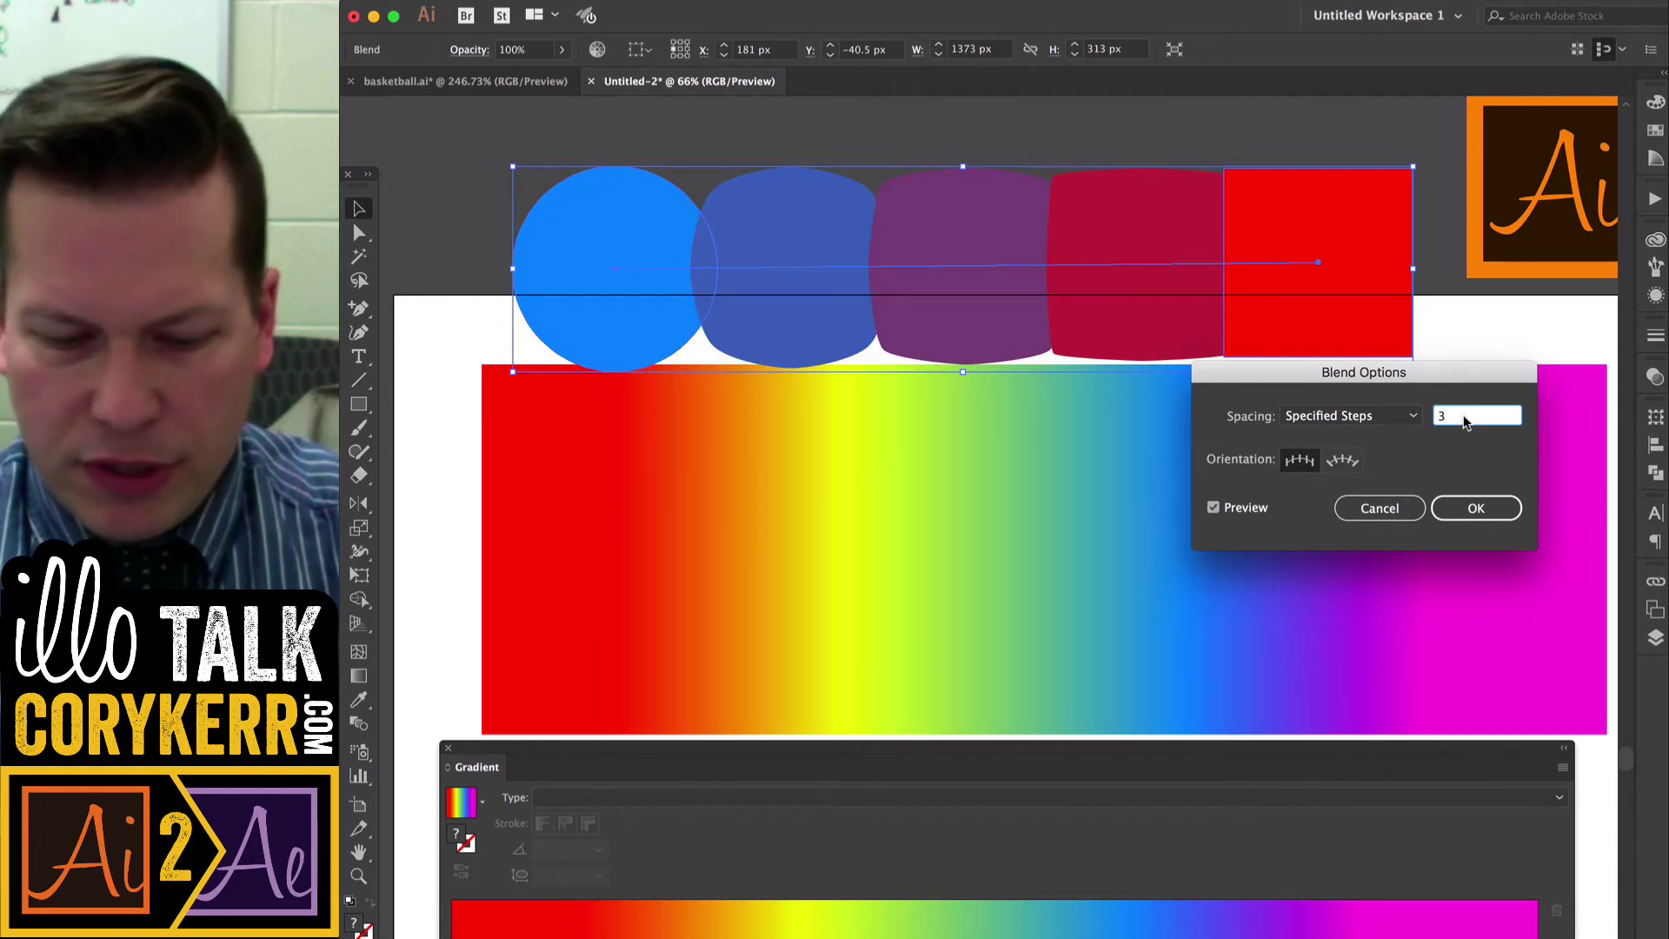
key(BackSpace)
text(2)
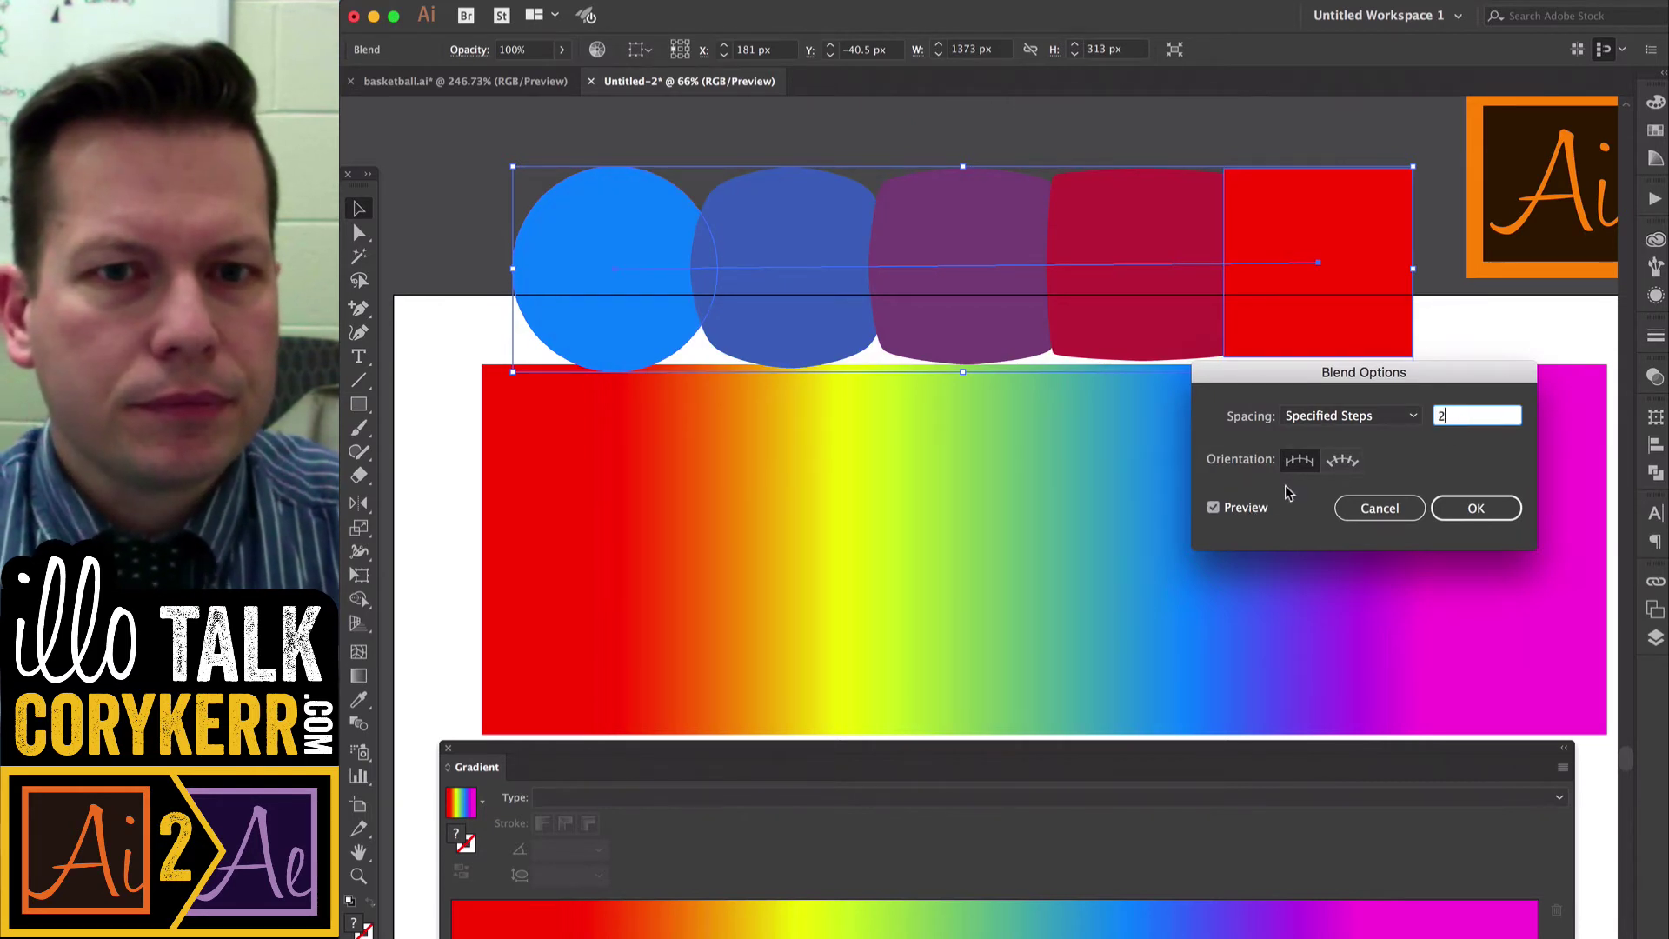
key(Down)
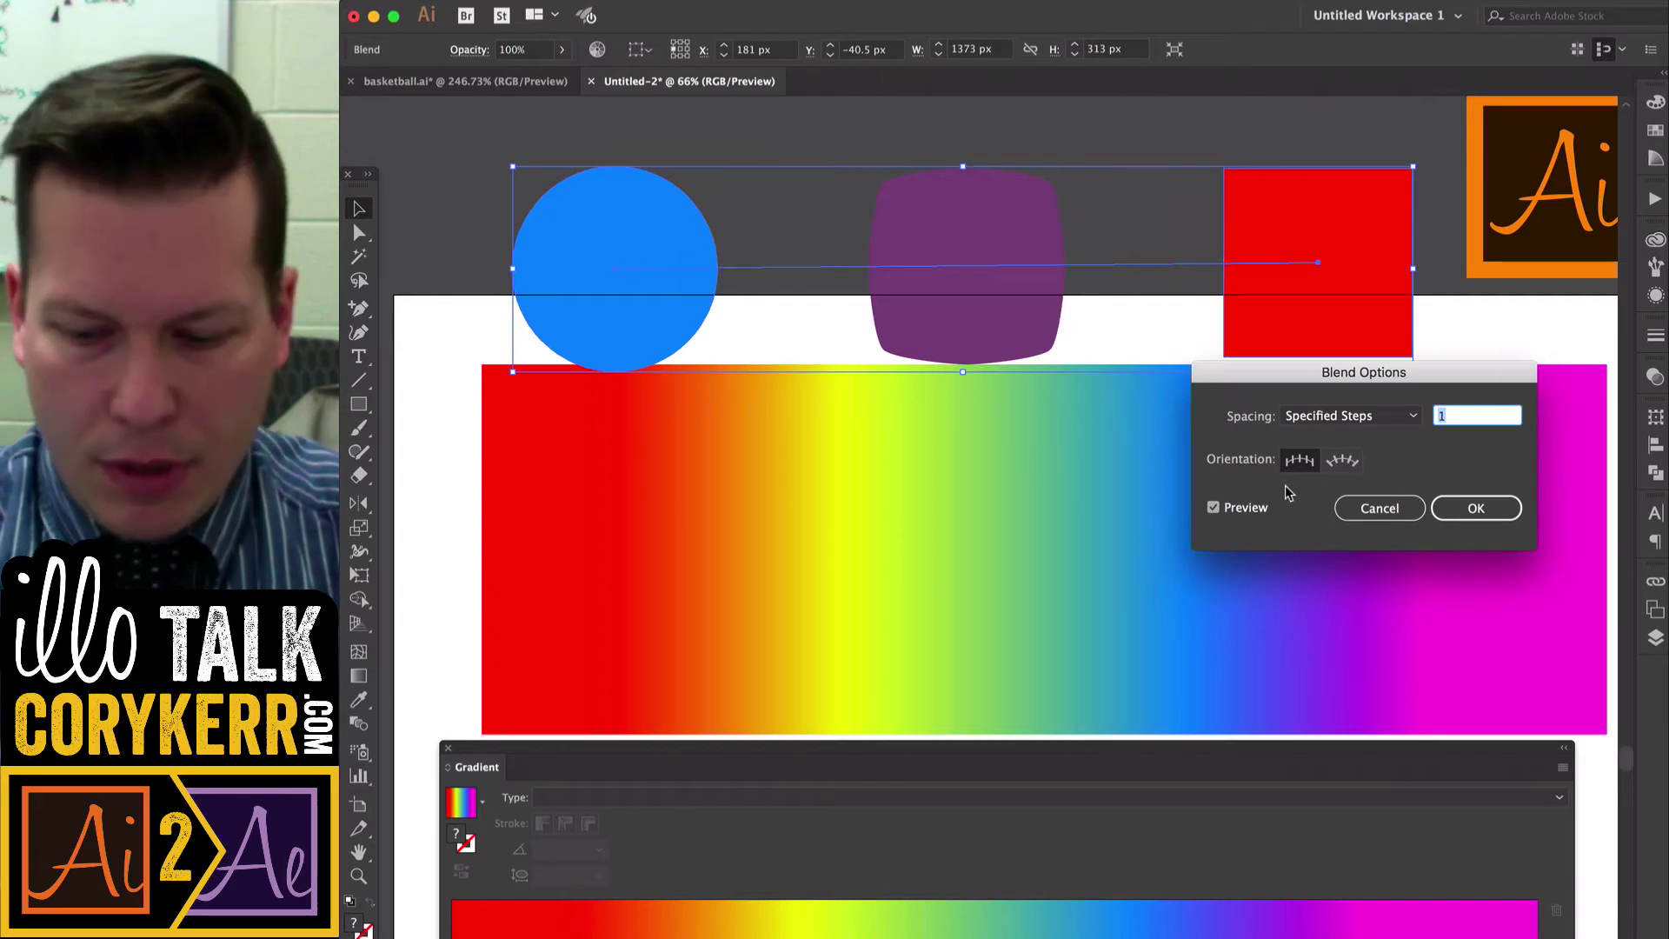
key(Up)
click(1476, 508)
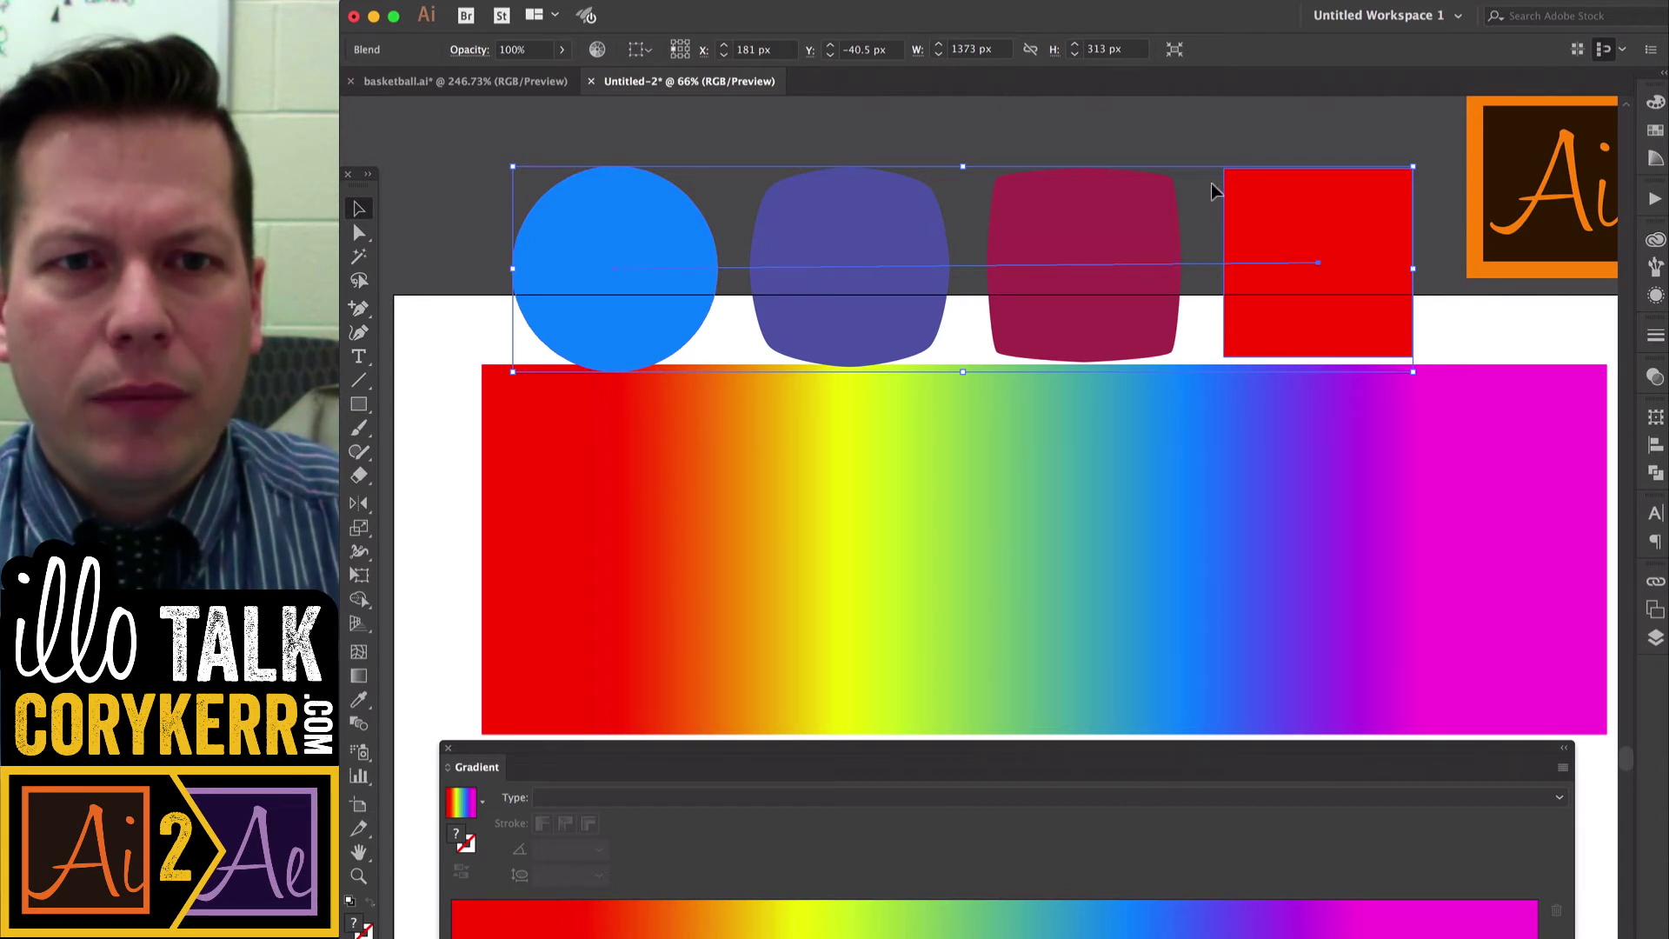
Step: With Direct Selection, undo a square-corner drag and pull the circle's right anchor left into a crescent
key(a)
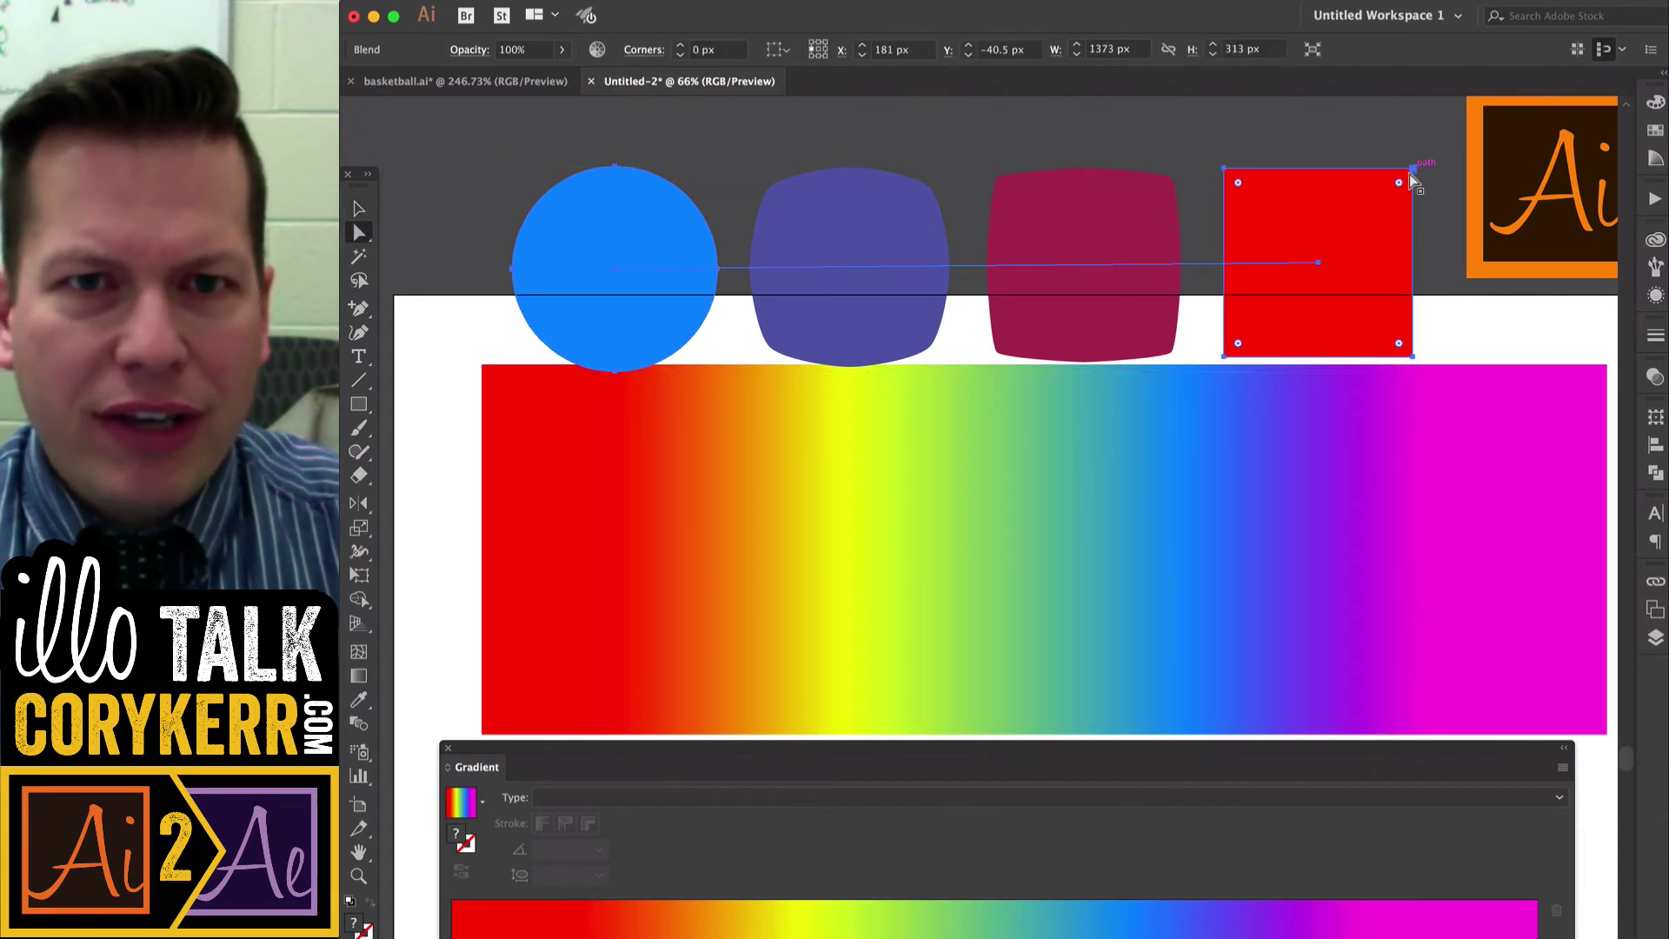
drag(1412, 169, 1285, 317)
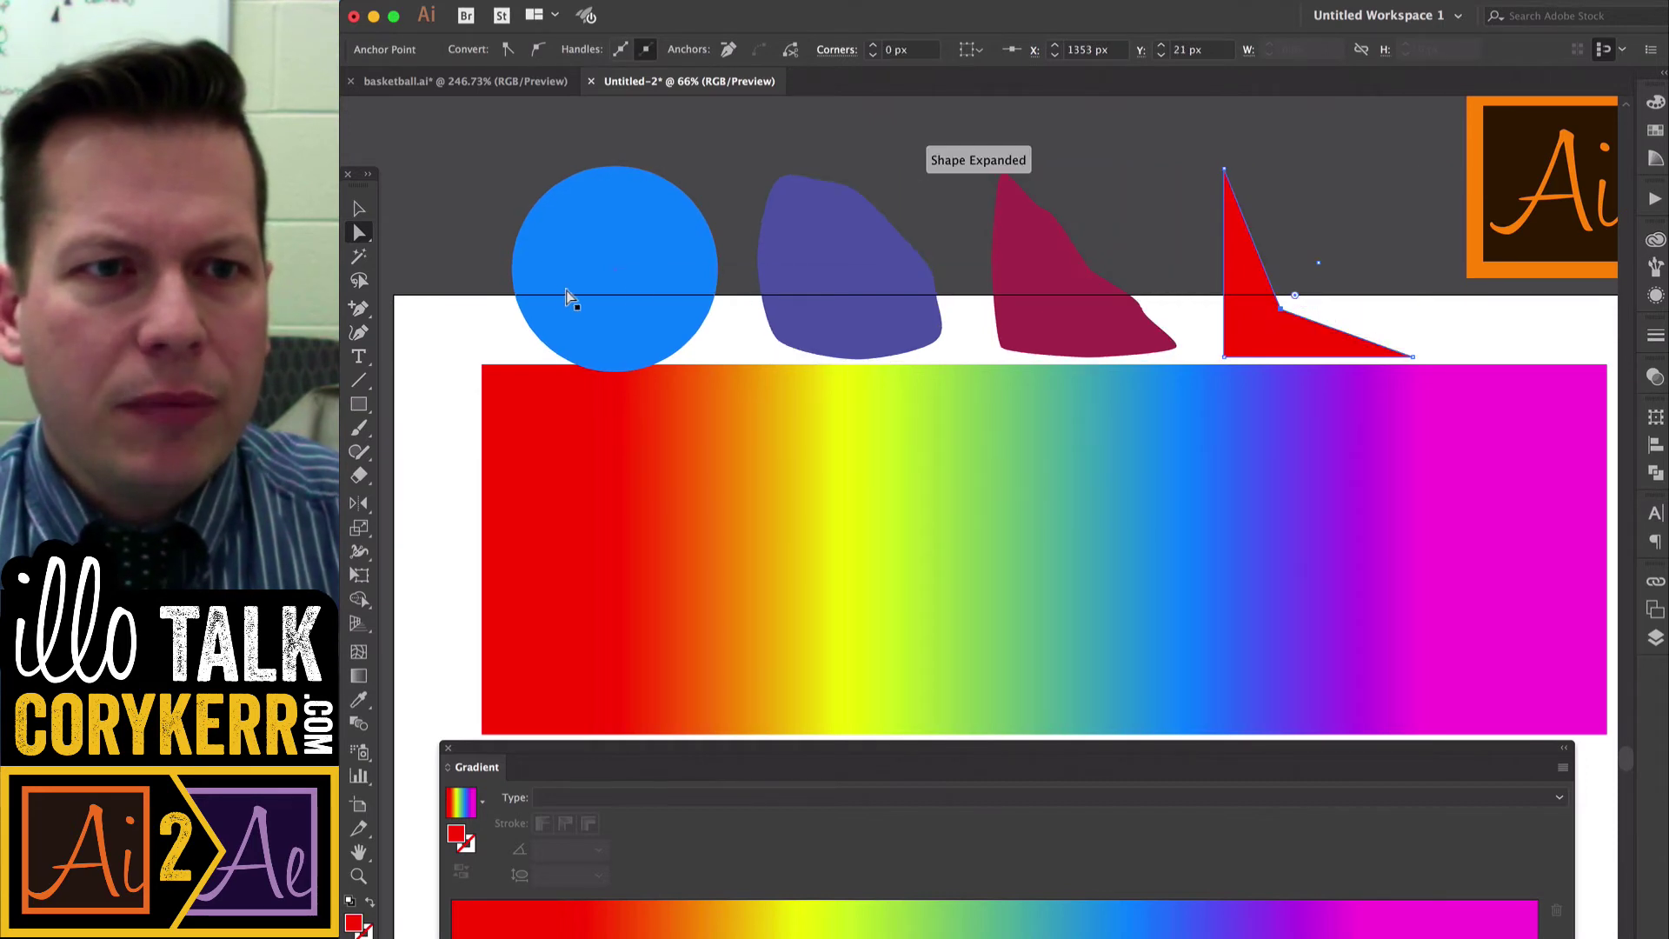
key(super+z)
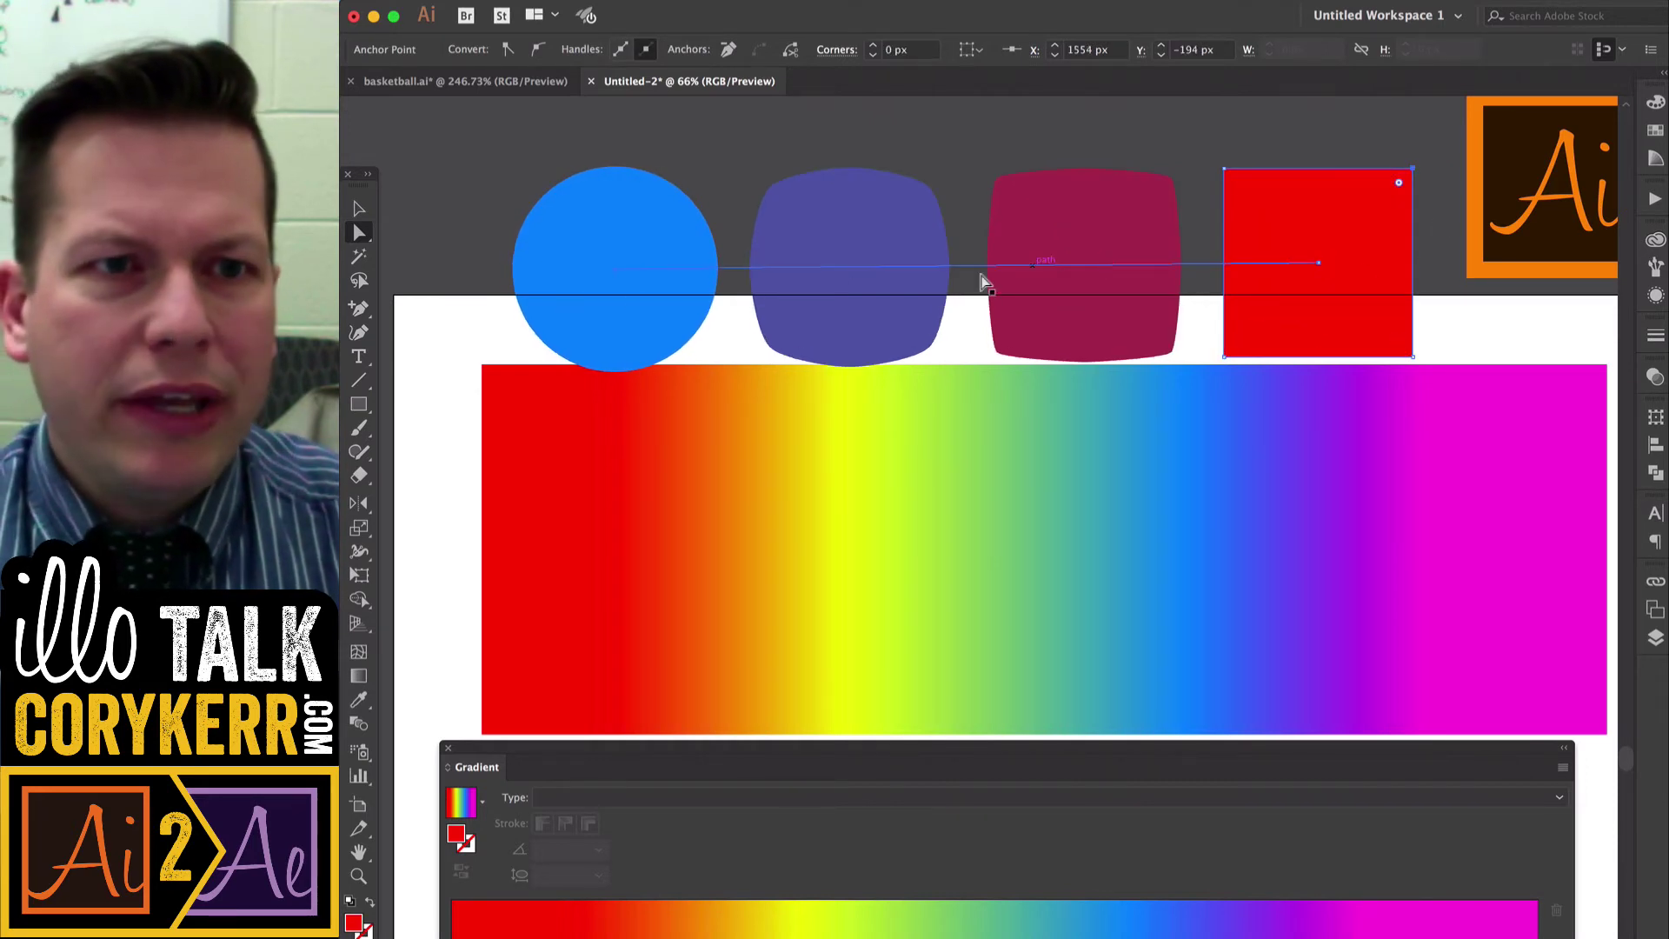
click(652, 276)
drag(717, 269, 606, 270)
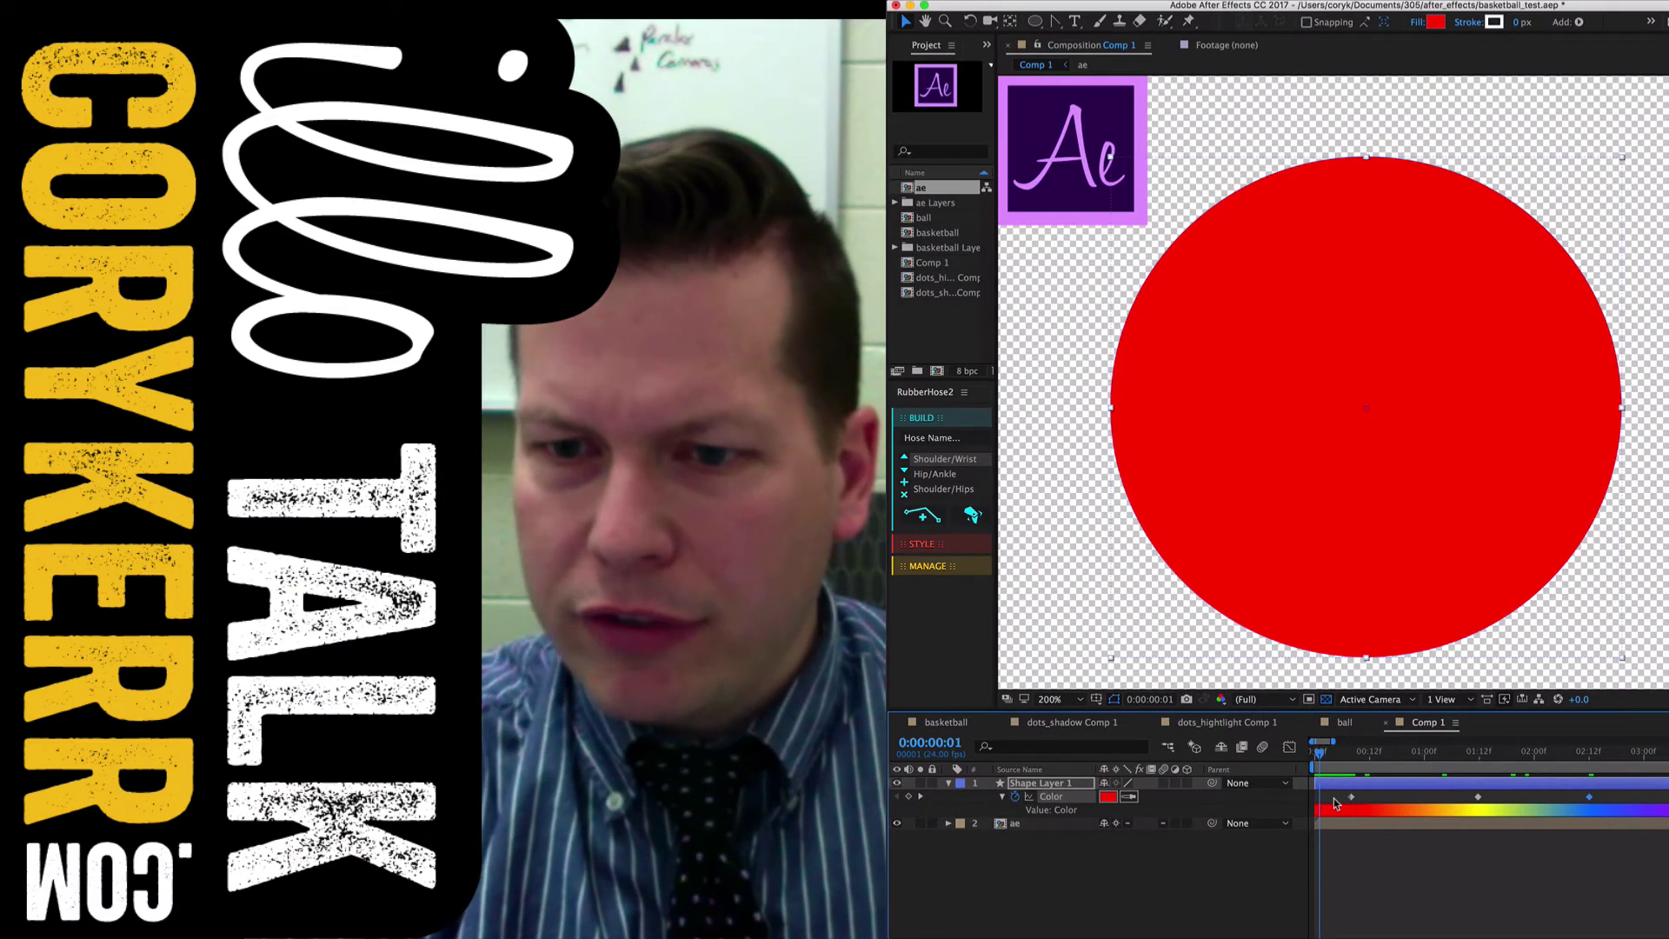
Step: Delete the first two Color keyframes and move the remaining blue keyframe to the timeline start
drag(1333, 798, 1489, 805)
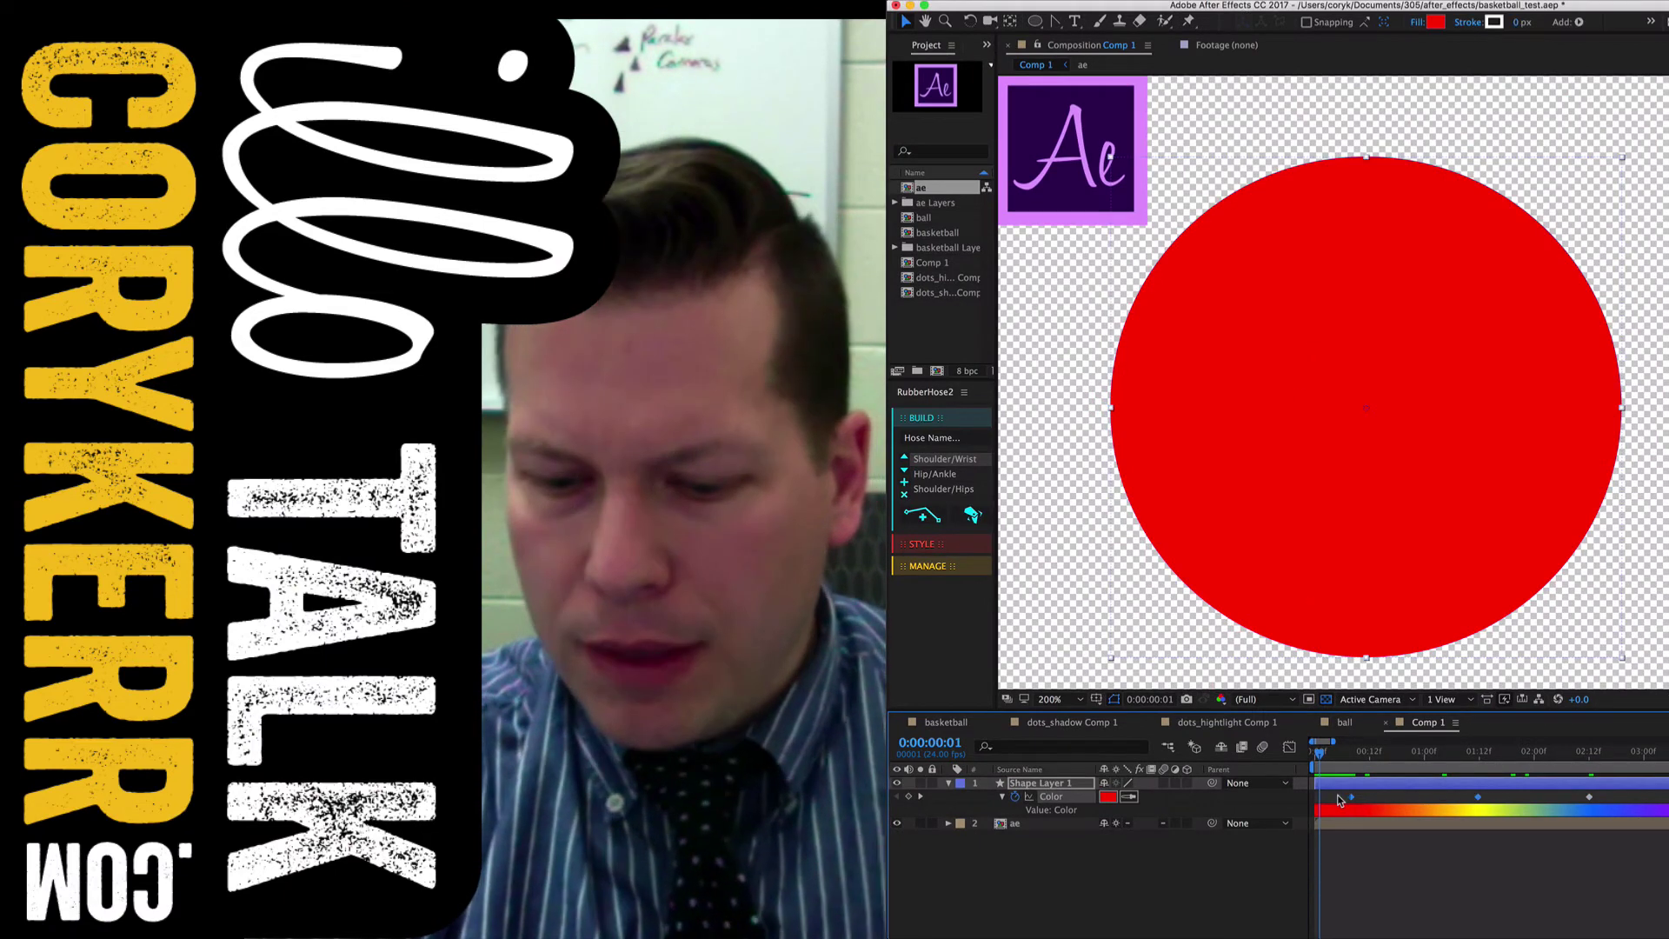
key(Delete)
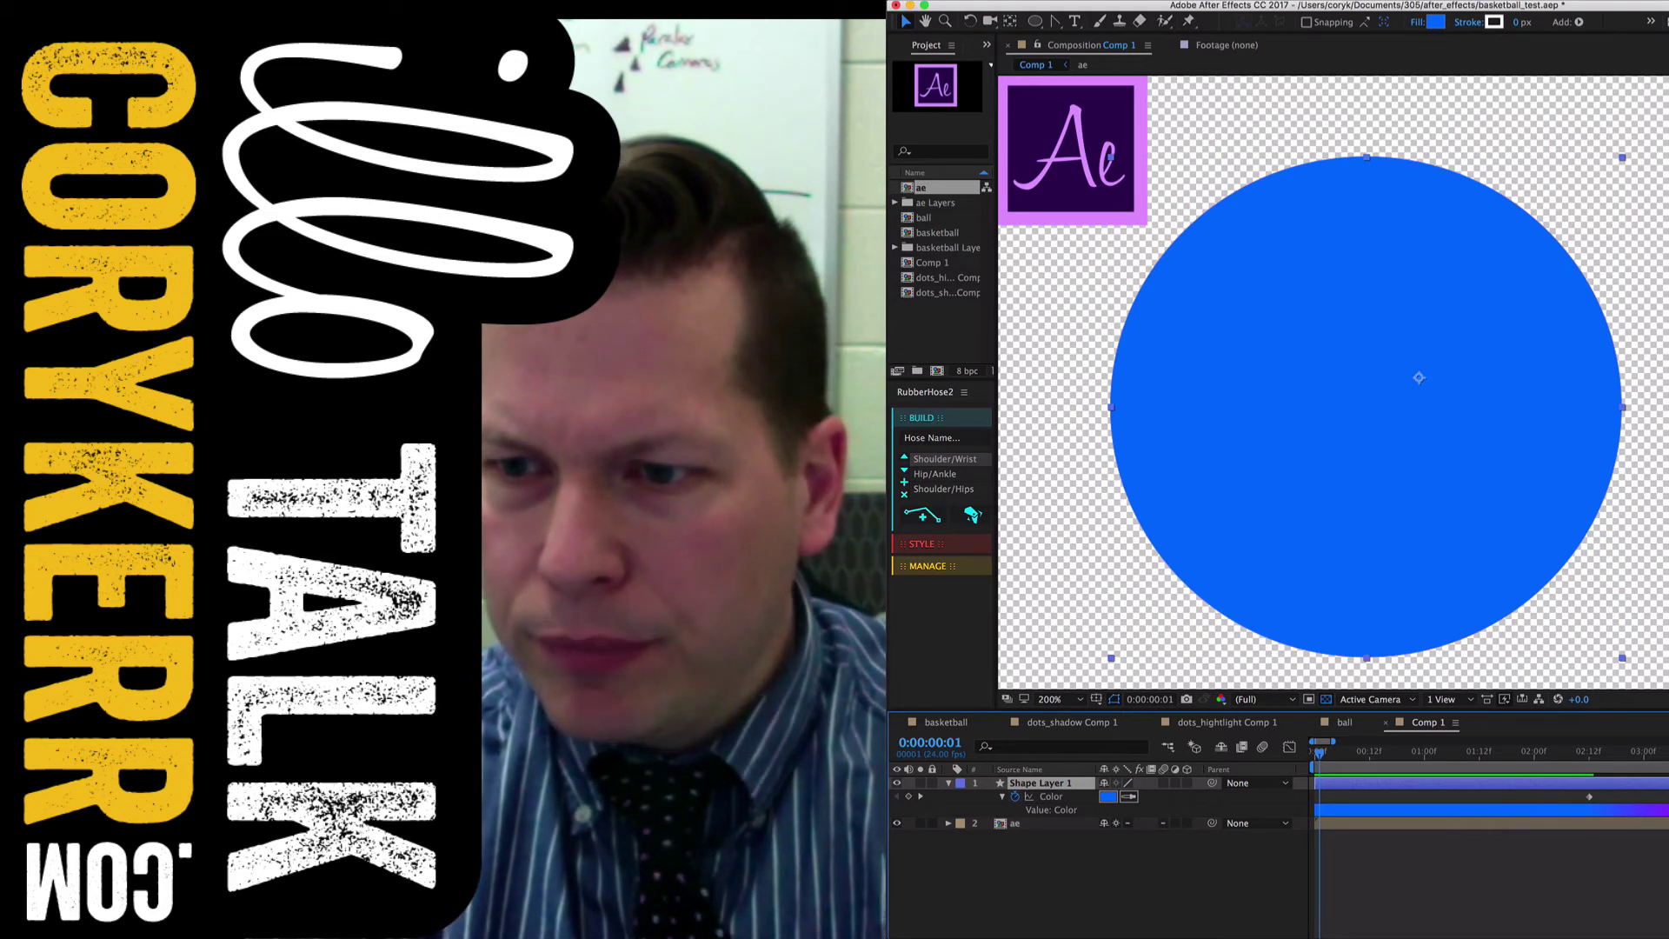
click(1611, 806)
drag(1590, 797, 1306, 768)
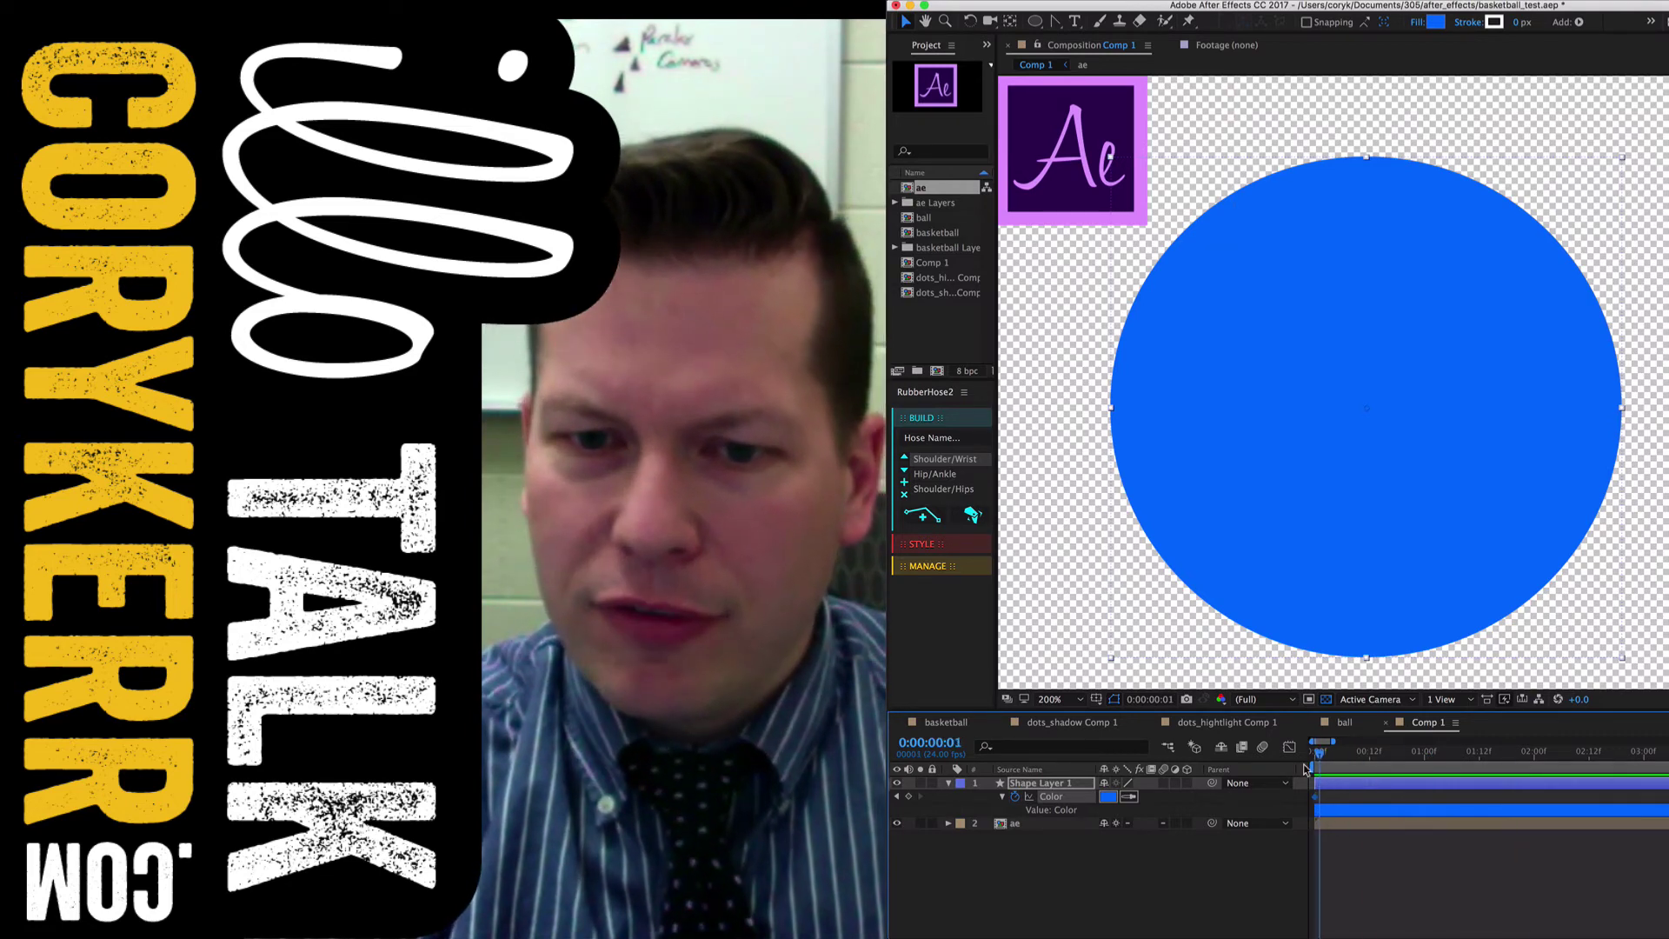
Step: Expand Shape Layer 1's Contents and Transform properties and select the Ellipse 1 group
click(948, 785)
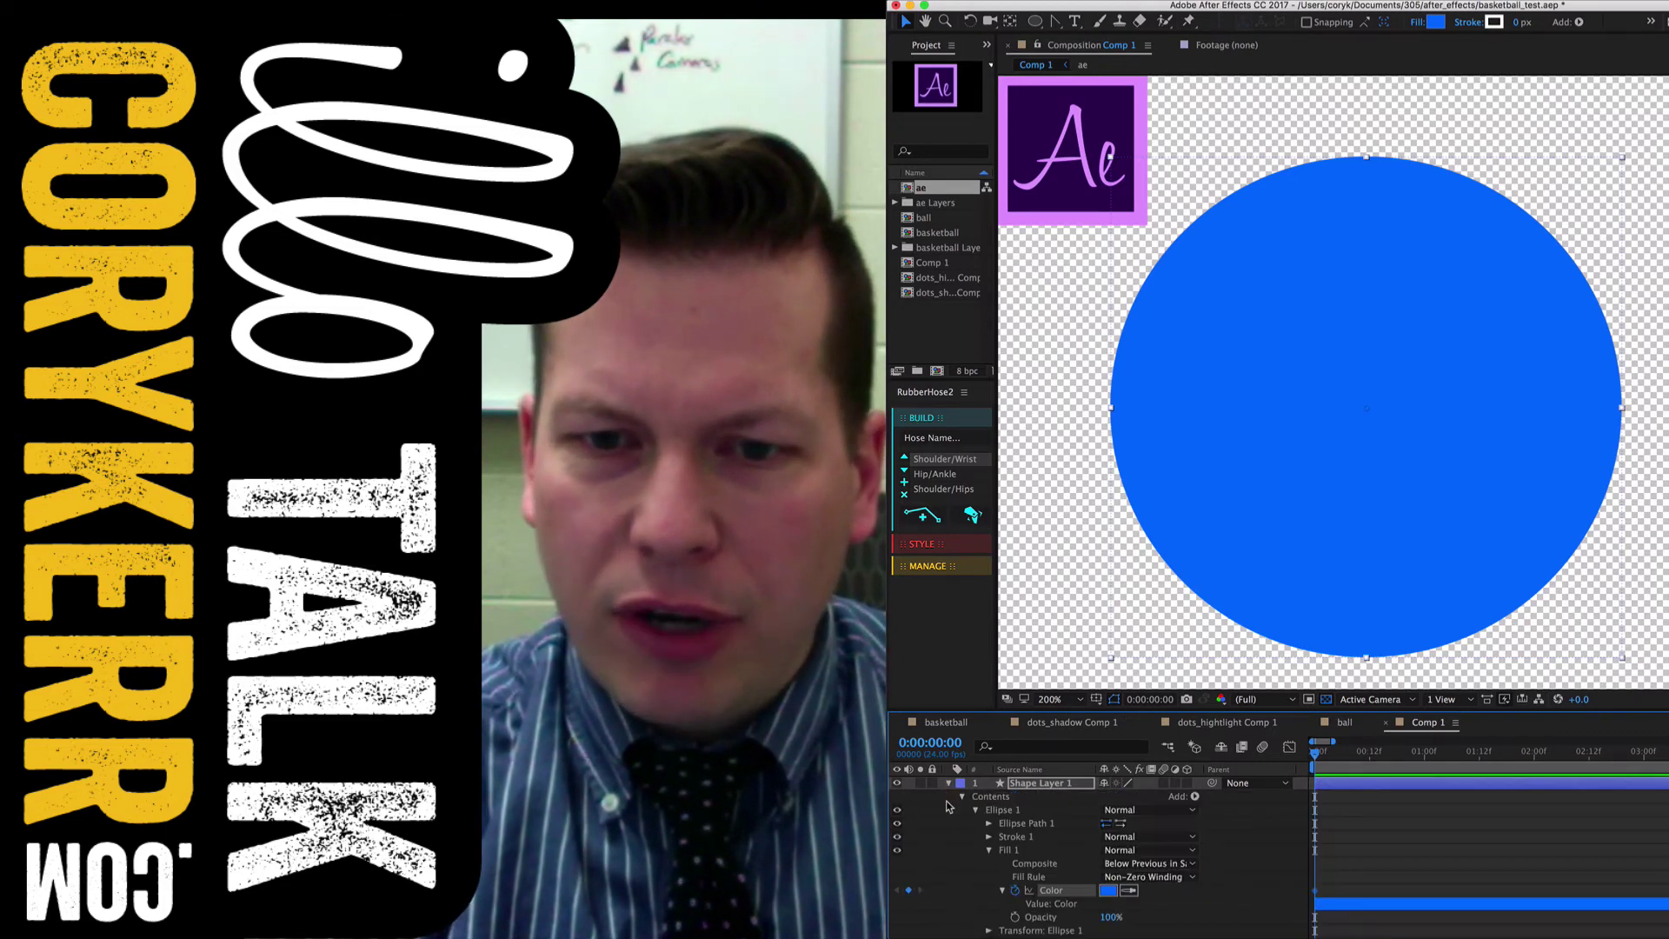
click(961, 798)
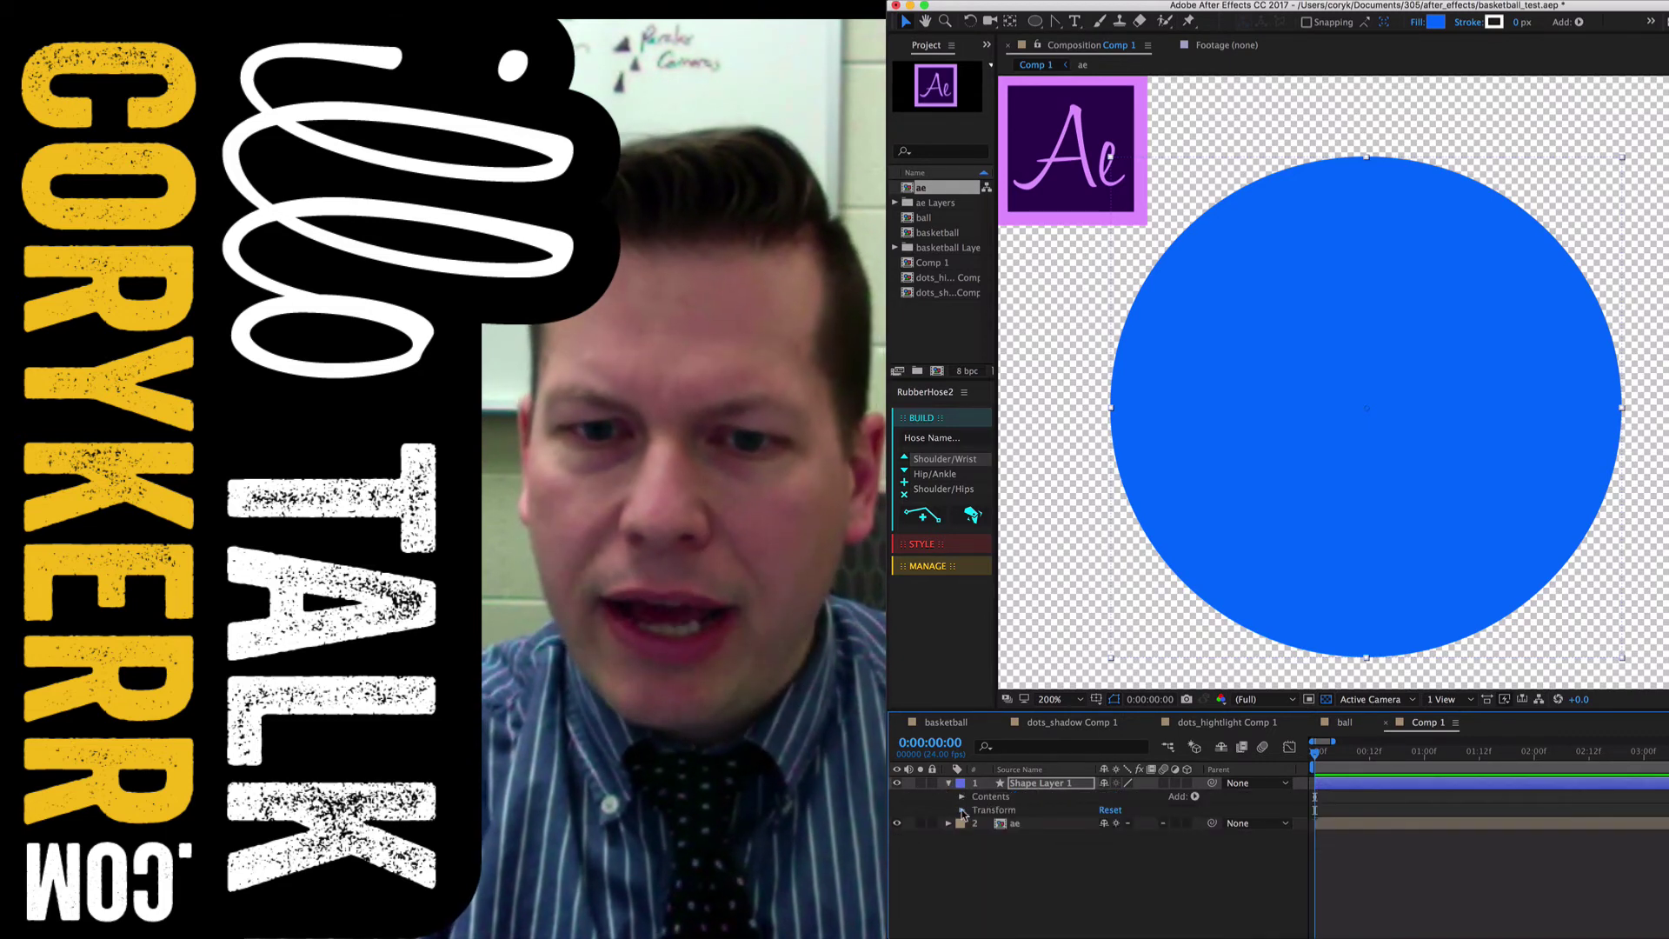
click(962, 810)
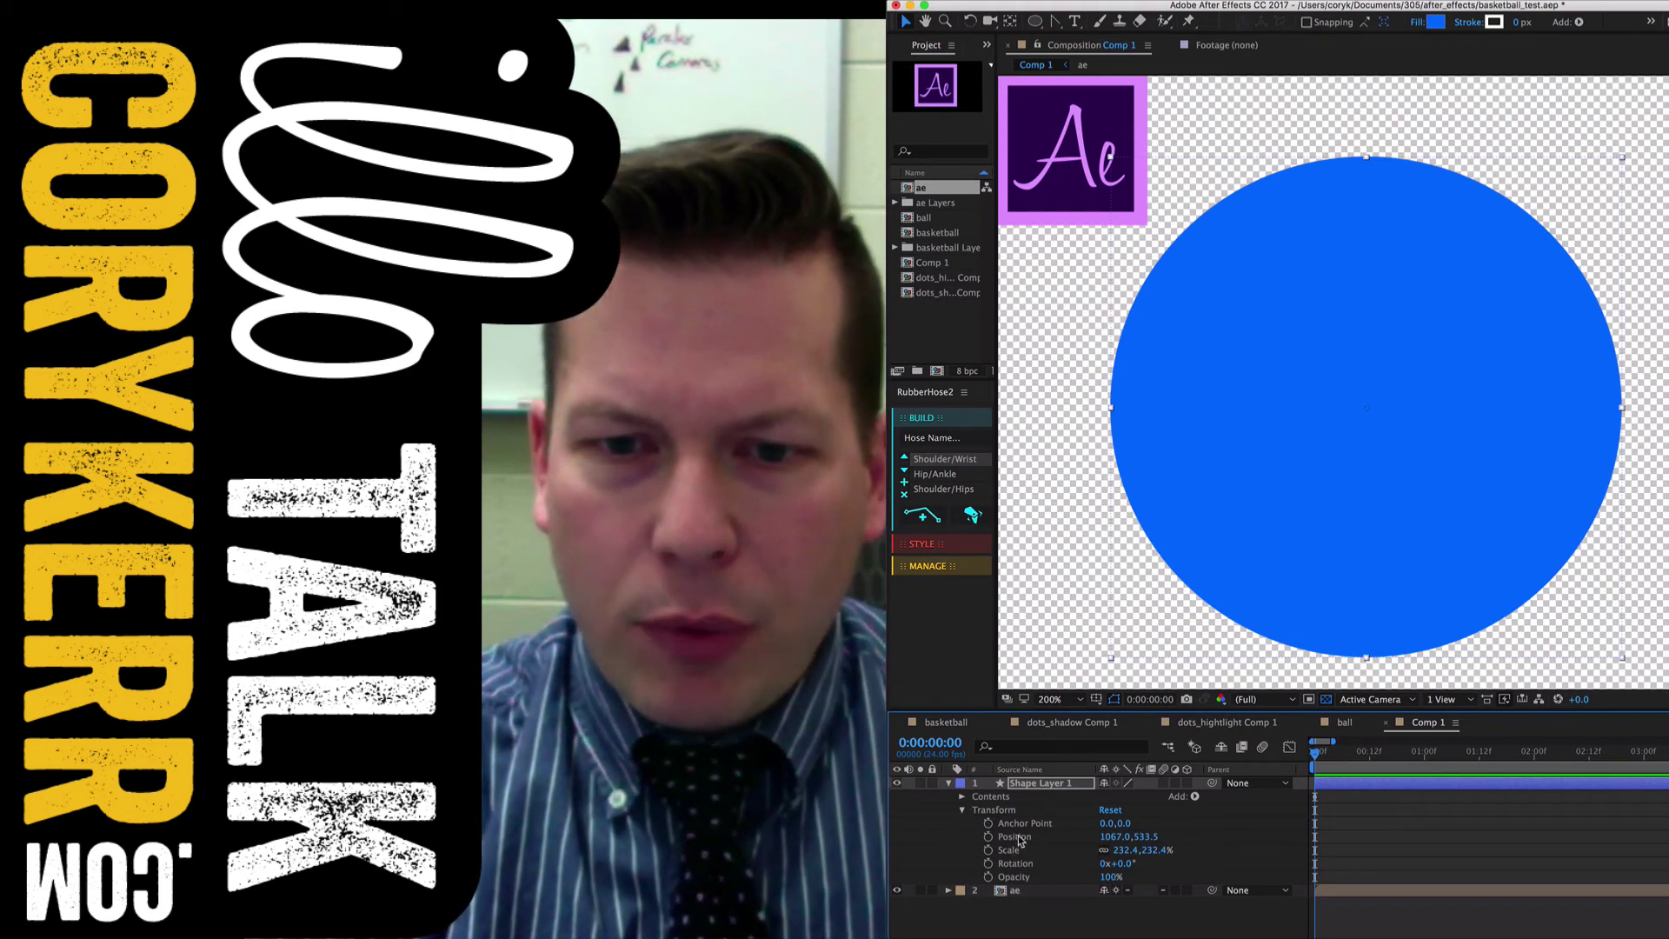
click(962, 797)
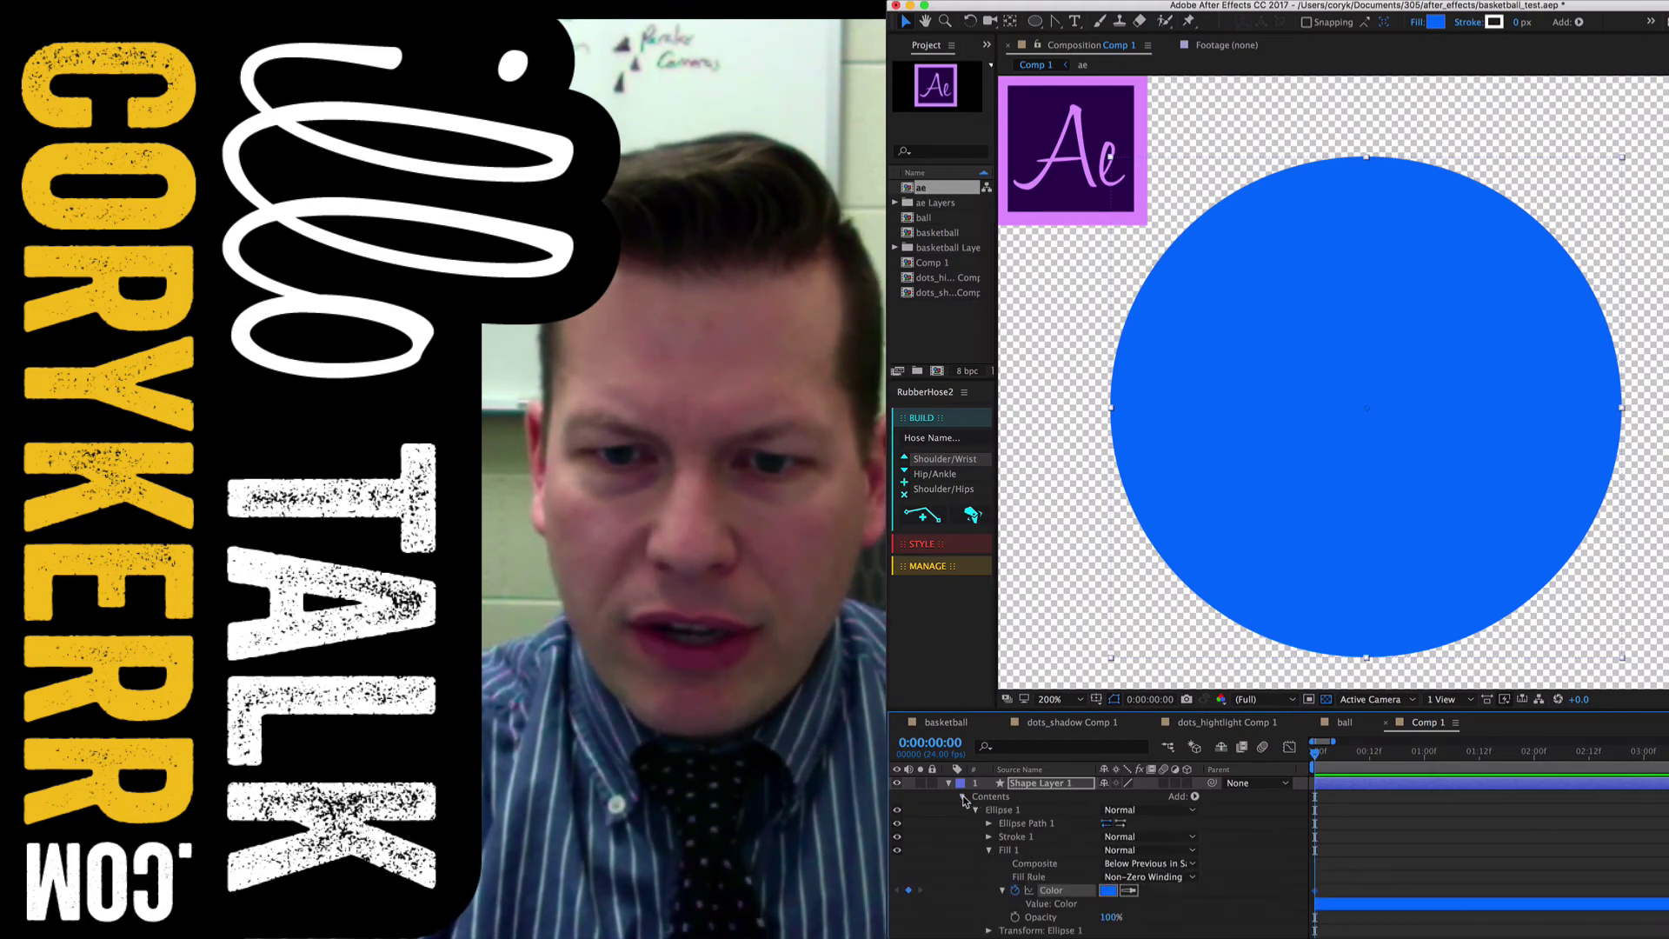
click(1239, 584)
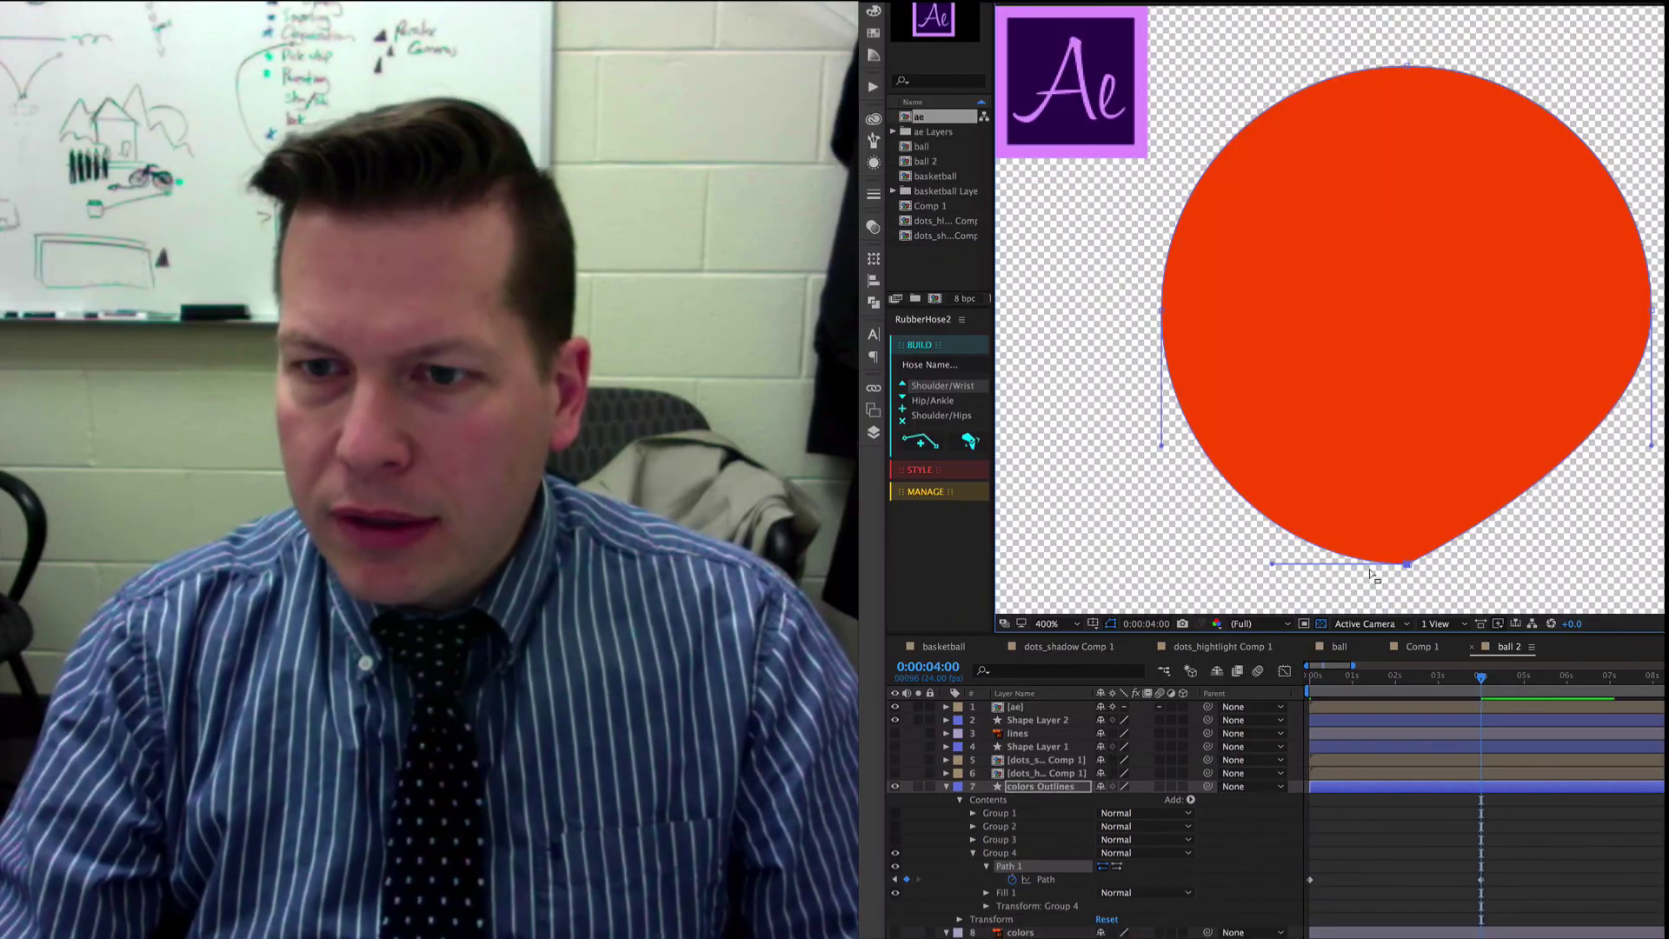
Step: Convert the path vertices into sharp corners and zoom to view the whole orange diamond
click(1163, 311)
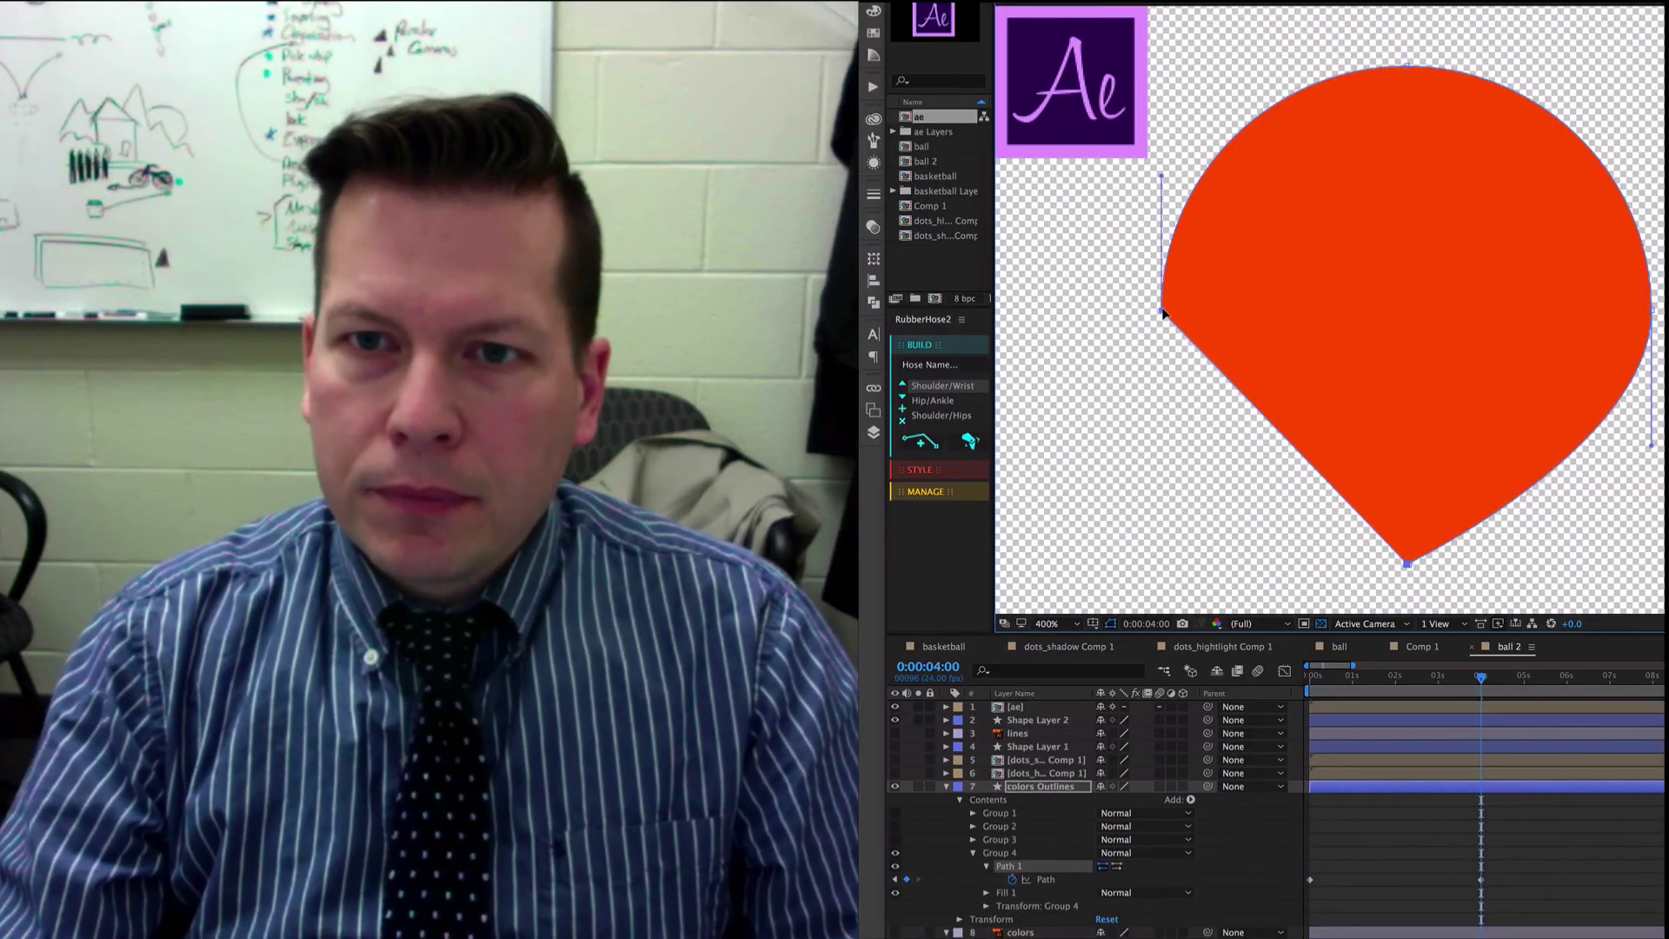
click(1407, 68)
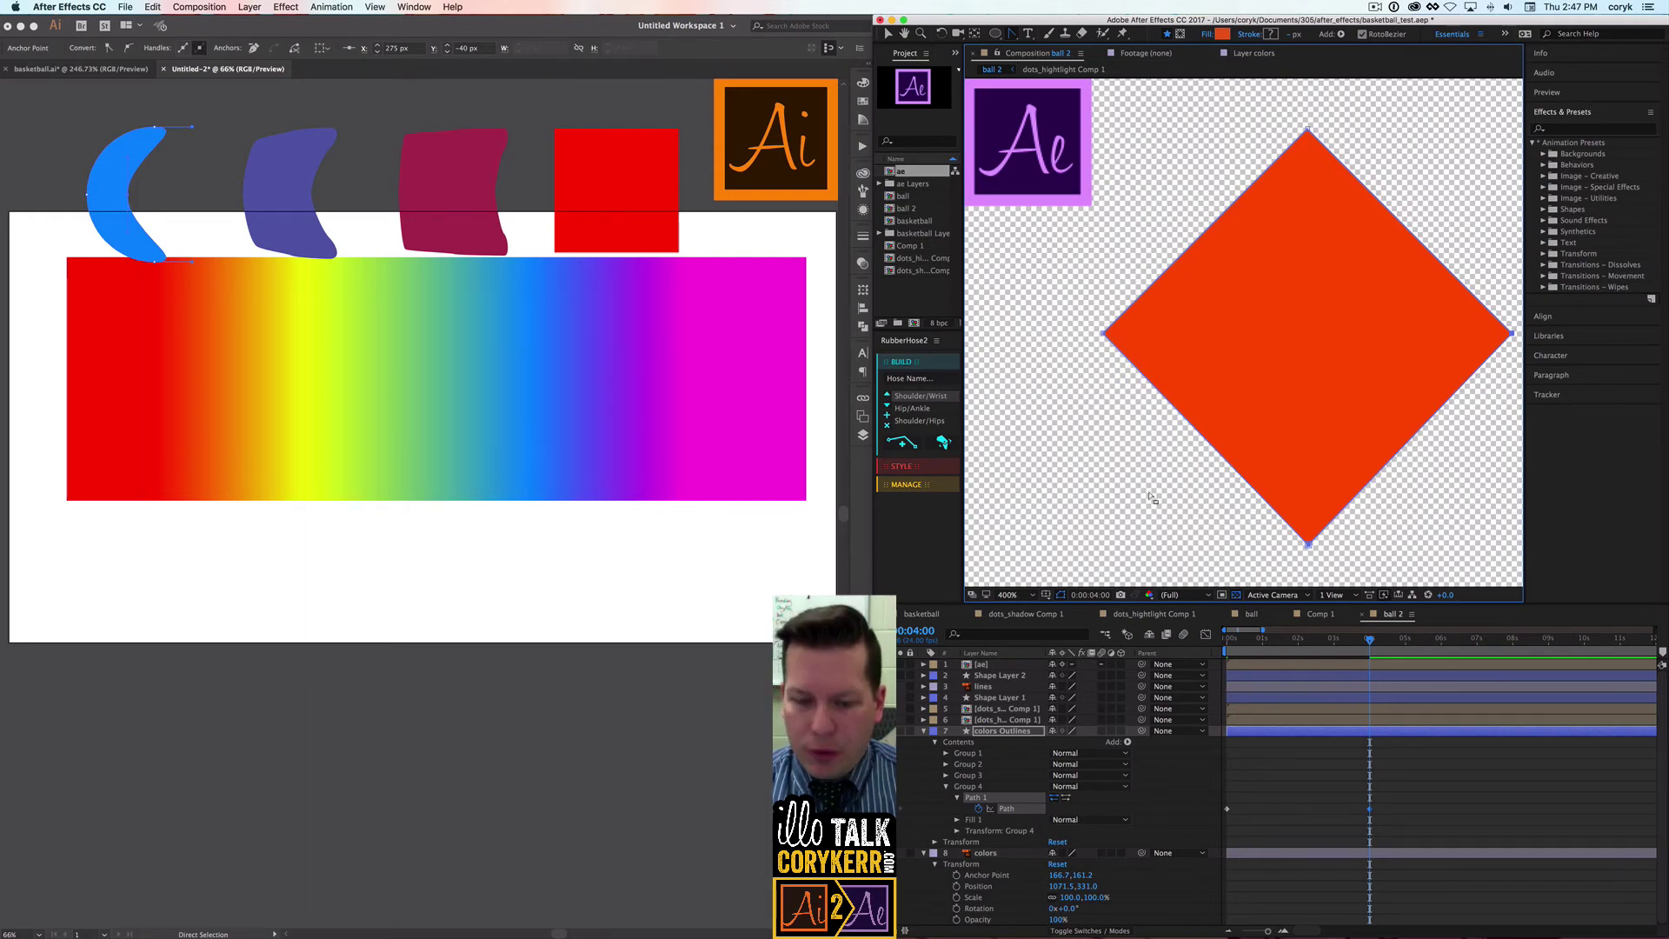
key(v)
key(period)
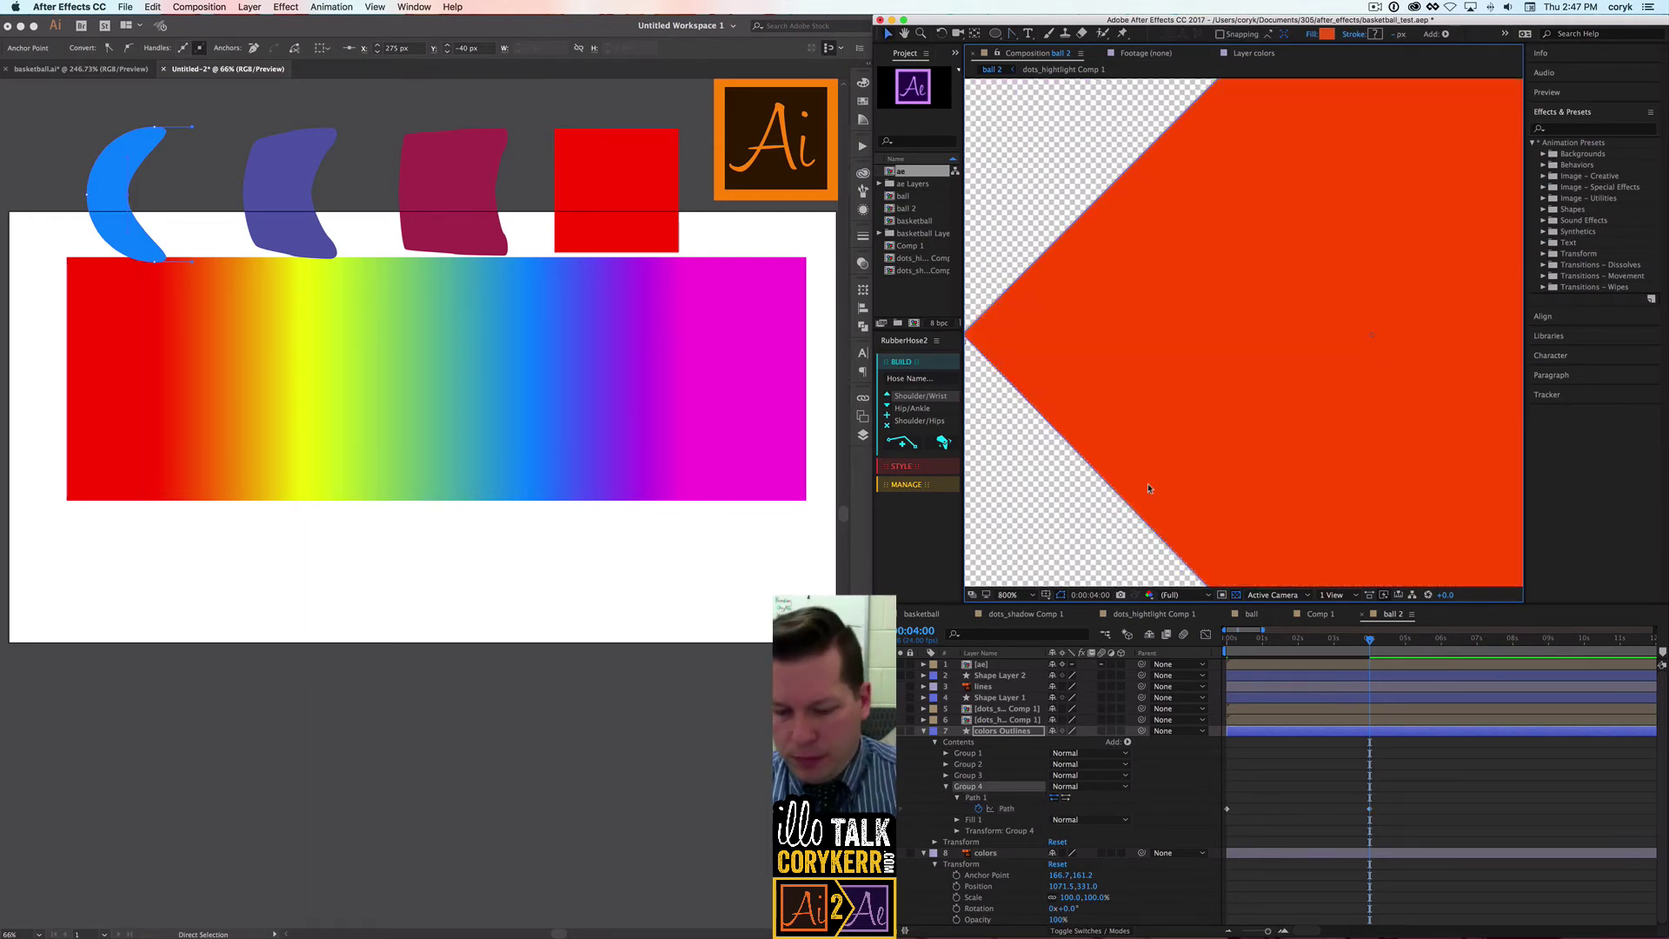
key(comma)
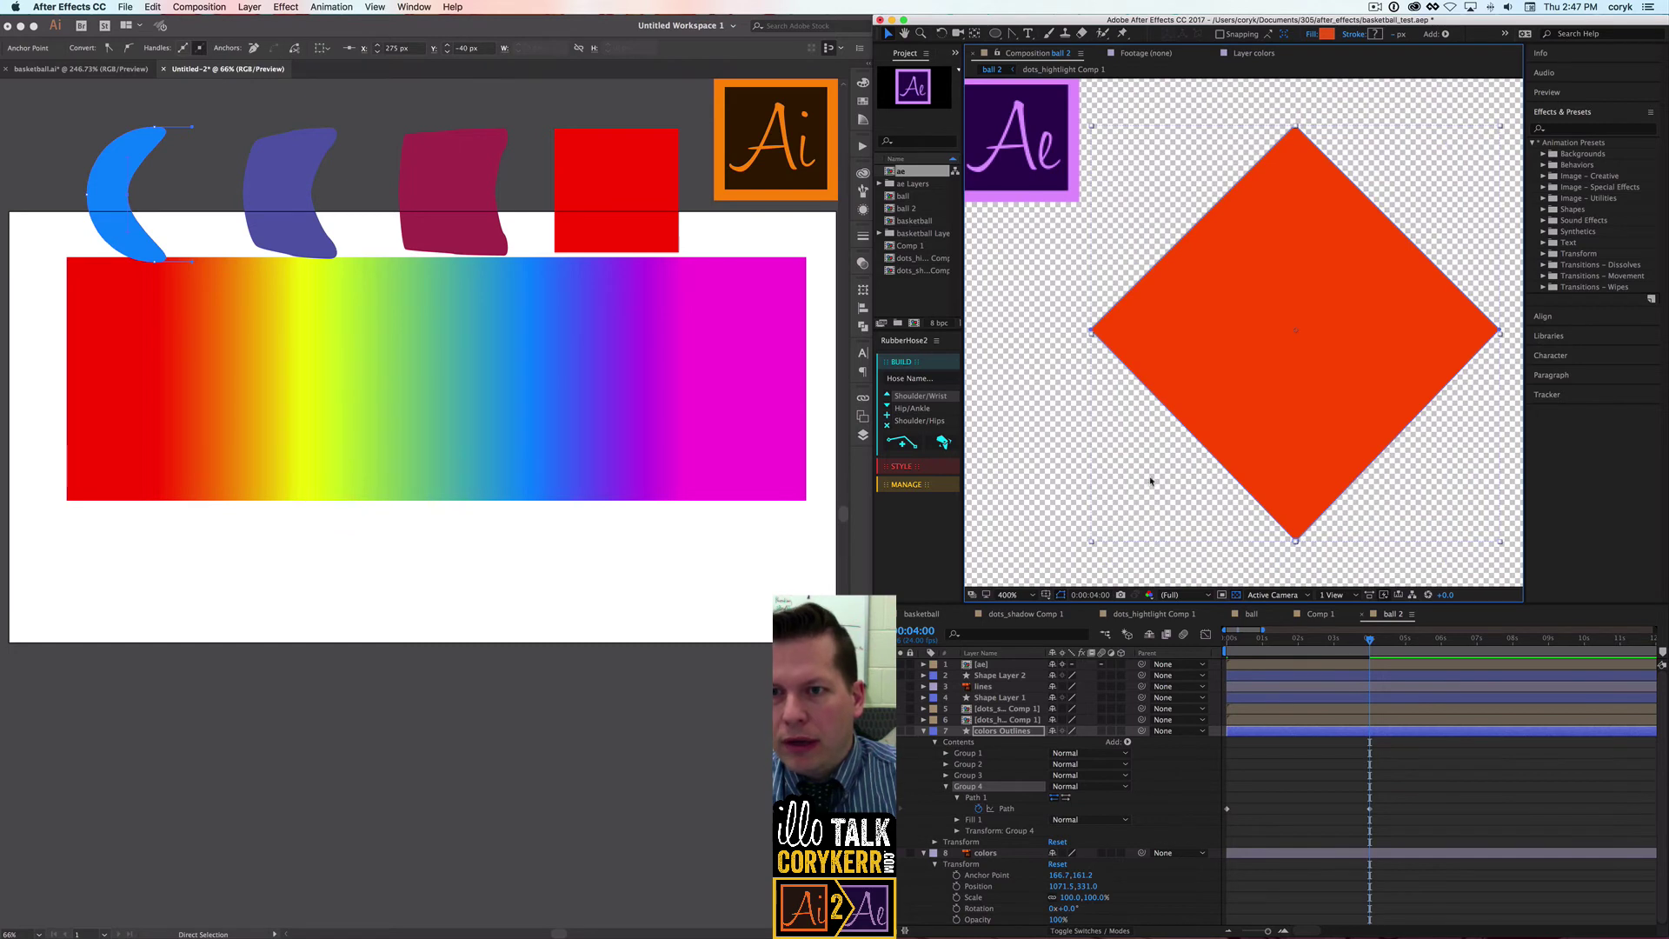
Step: Rotate the colors Outlines layer so the diamond stands upright as a square
click(1215, 432)
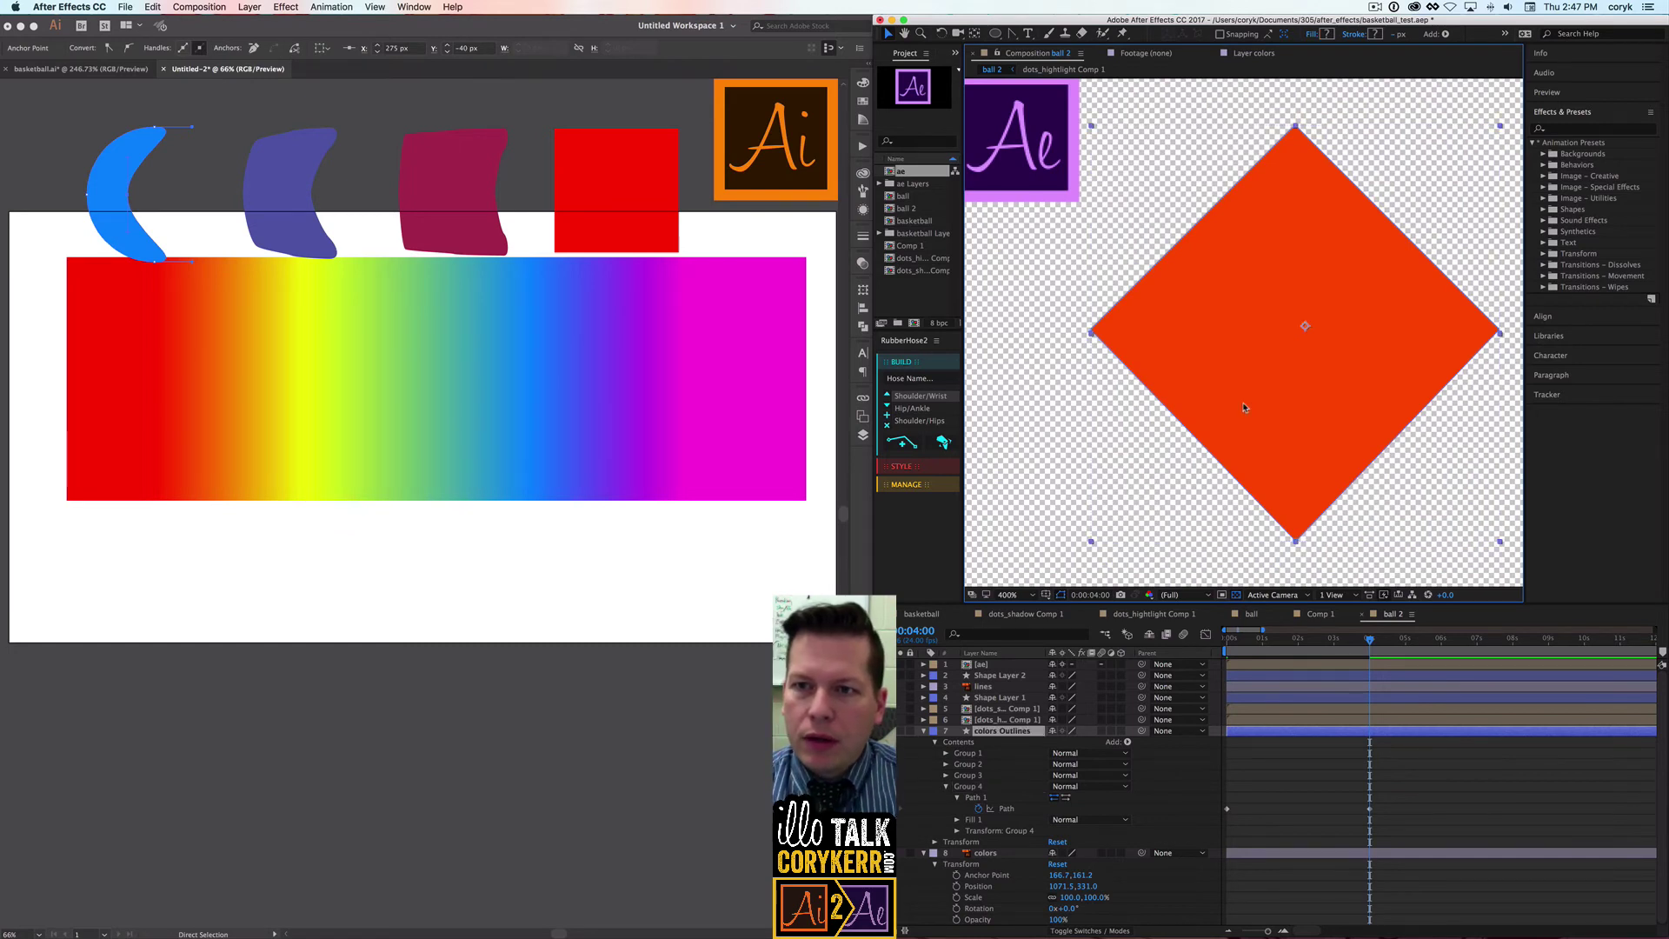
key(w)
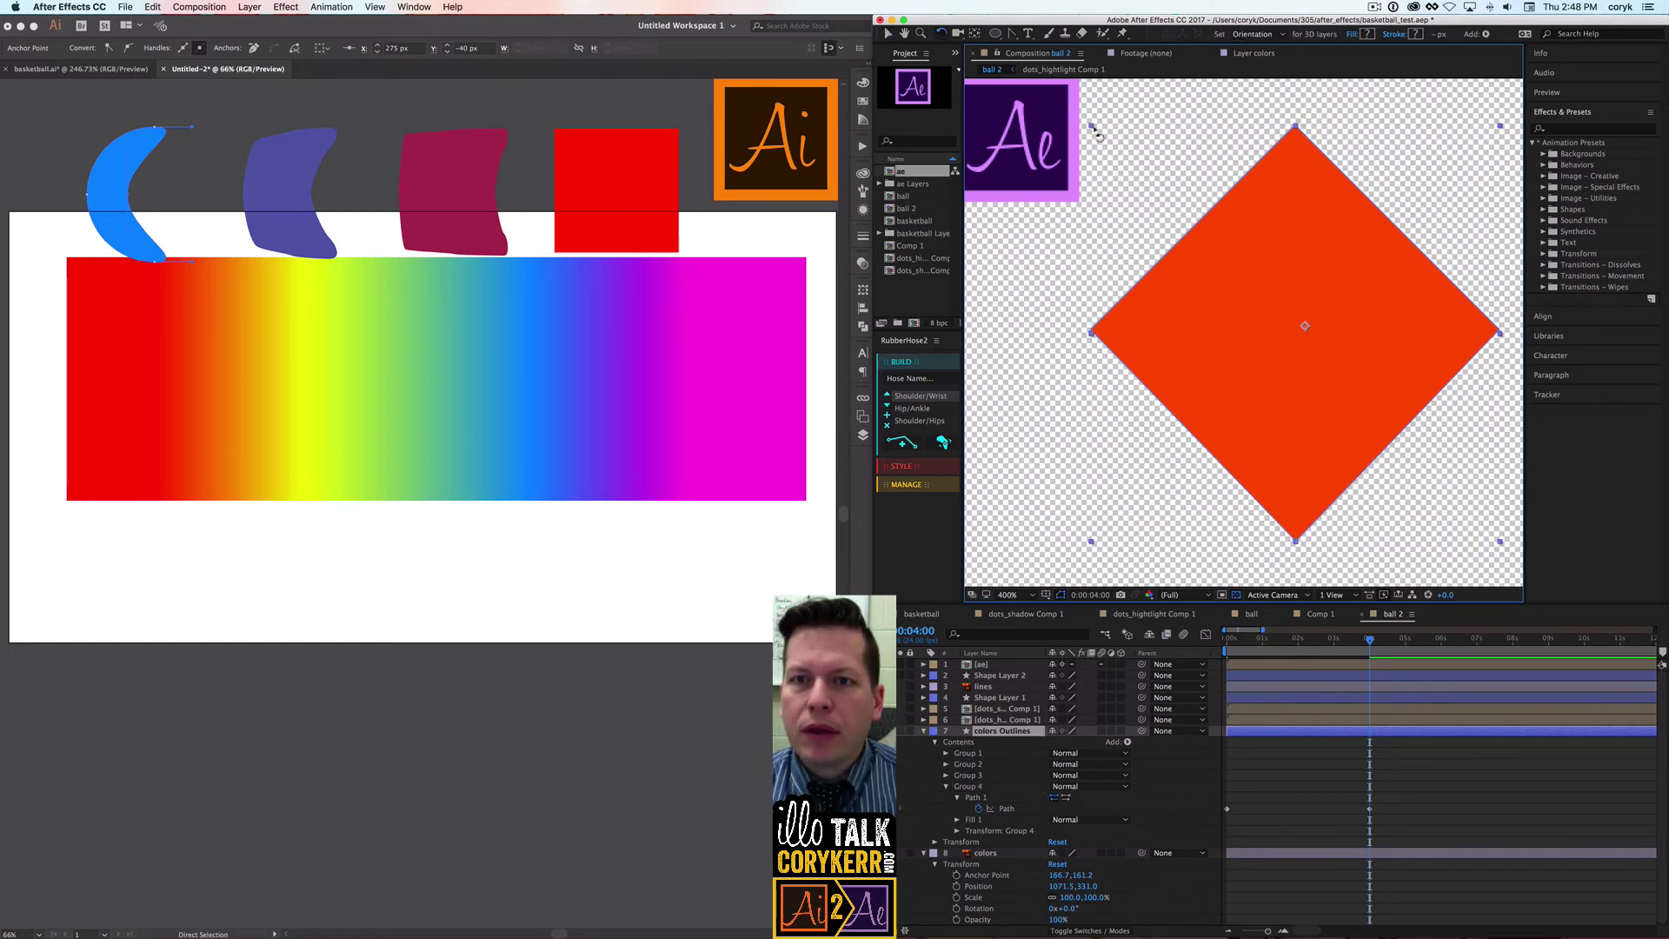
drag(1093, 128, 1009, 337)
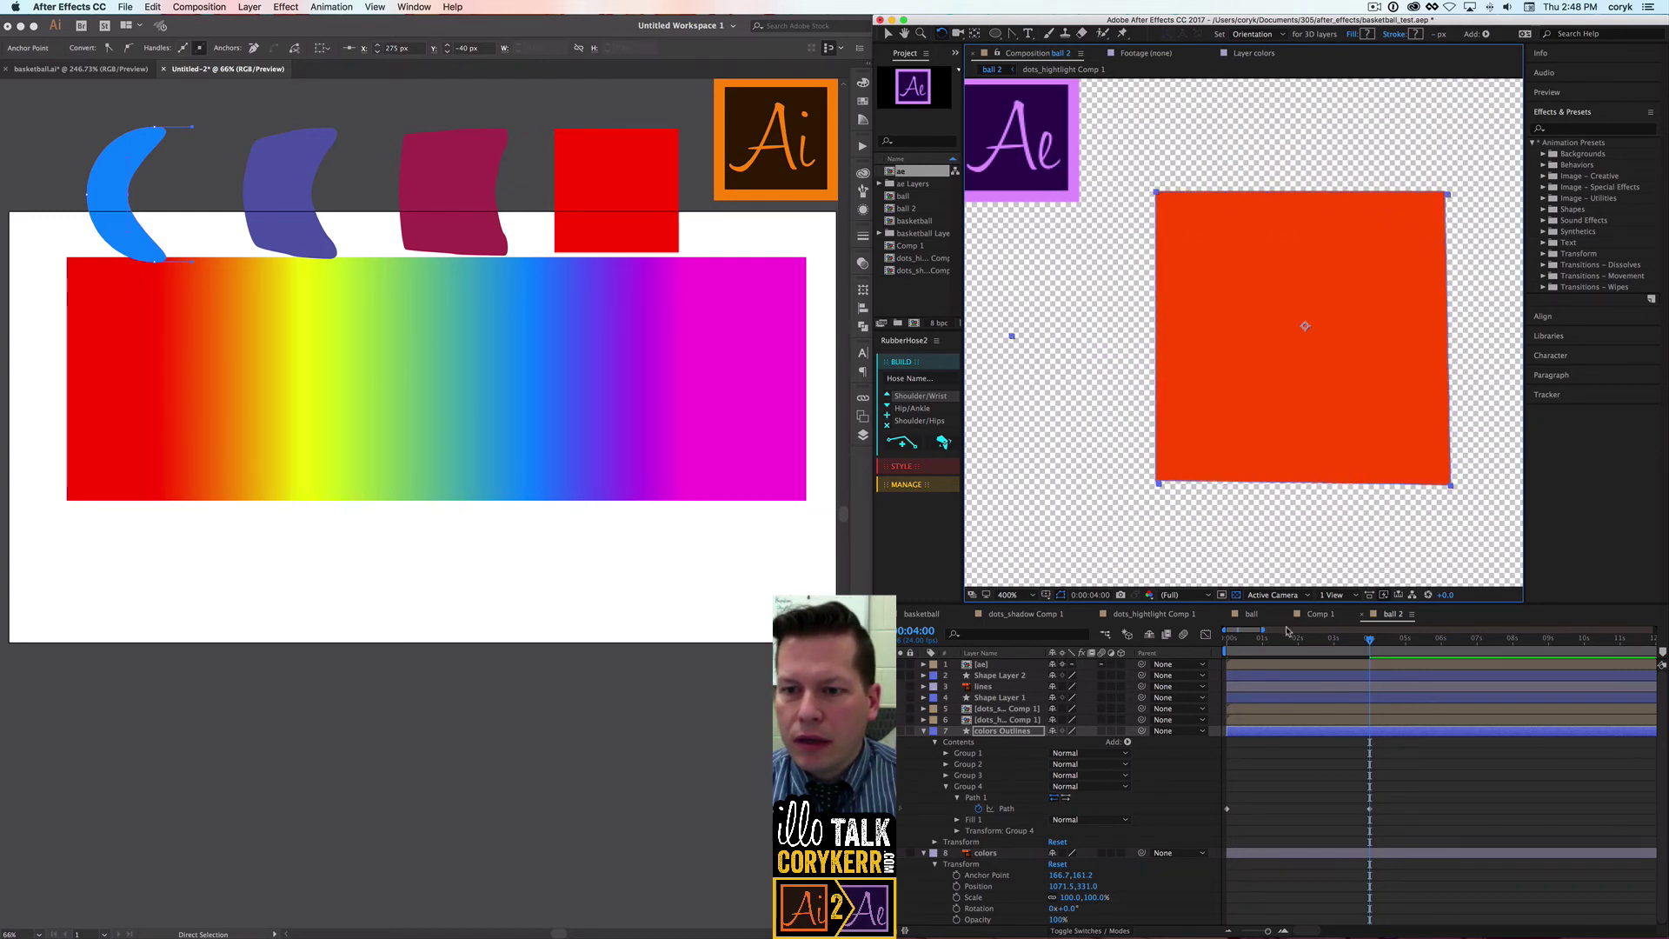
Step: Preview the square morphing into a rounded shape and back, then collapse the layer's properties
drag(1371, 643, 1200, 645)
key(space)
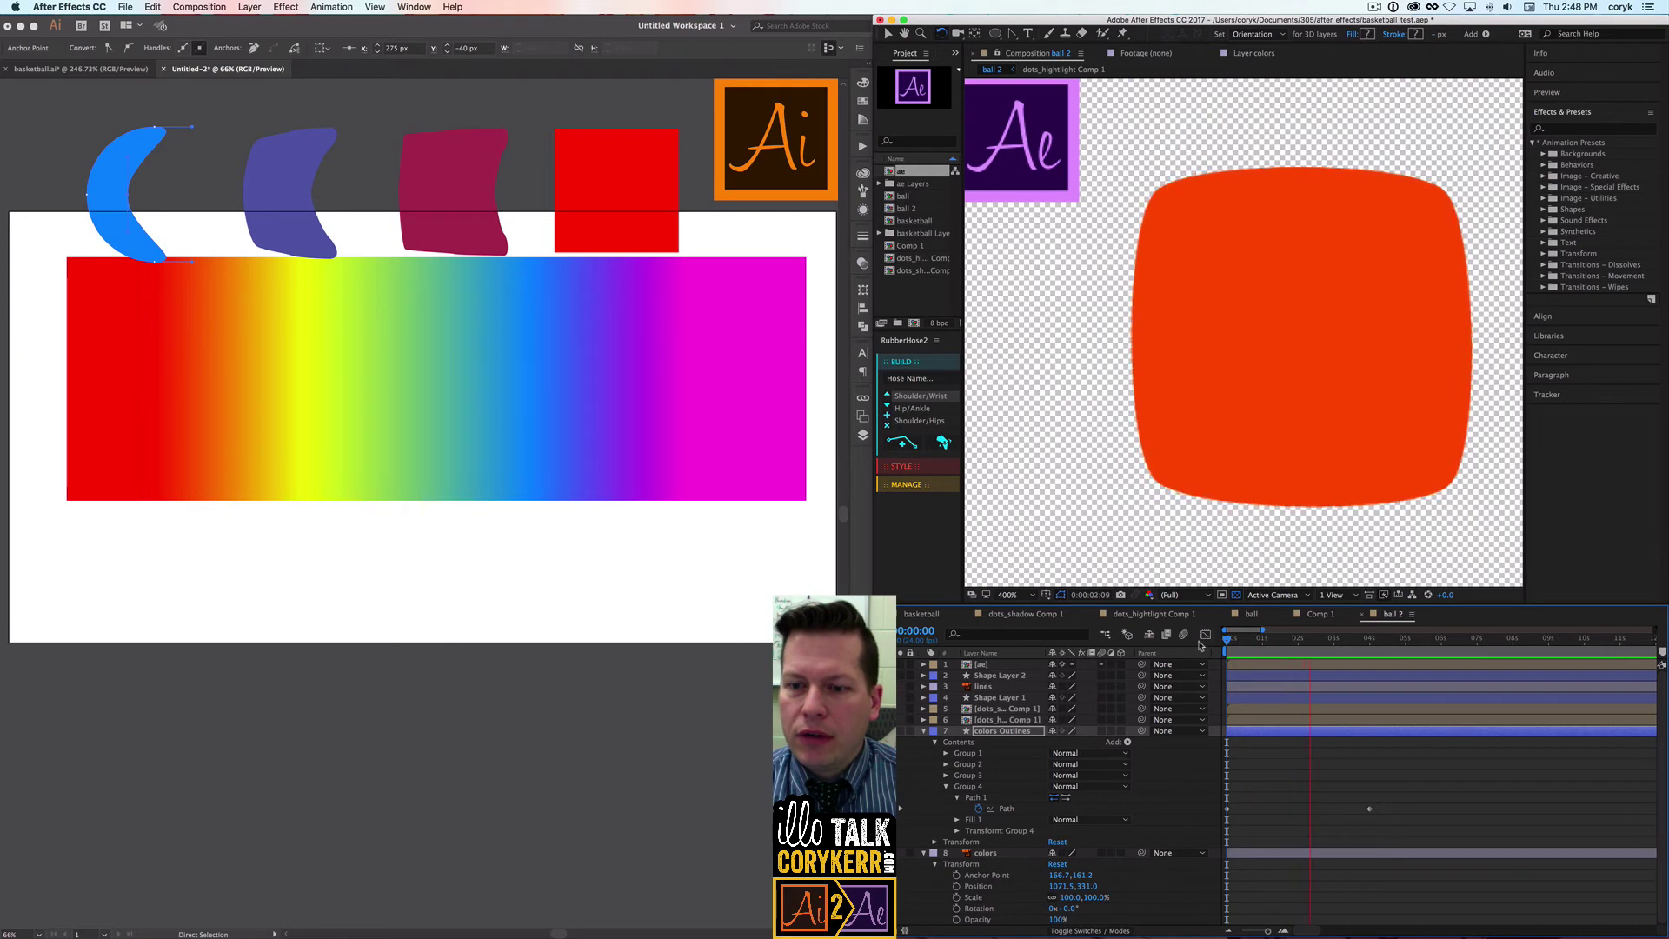
key(space)
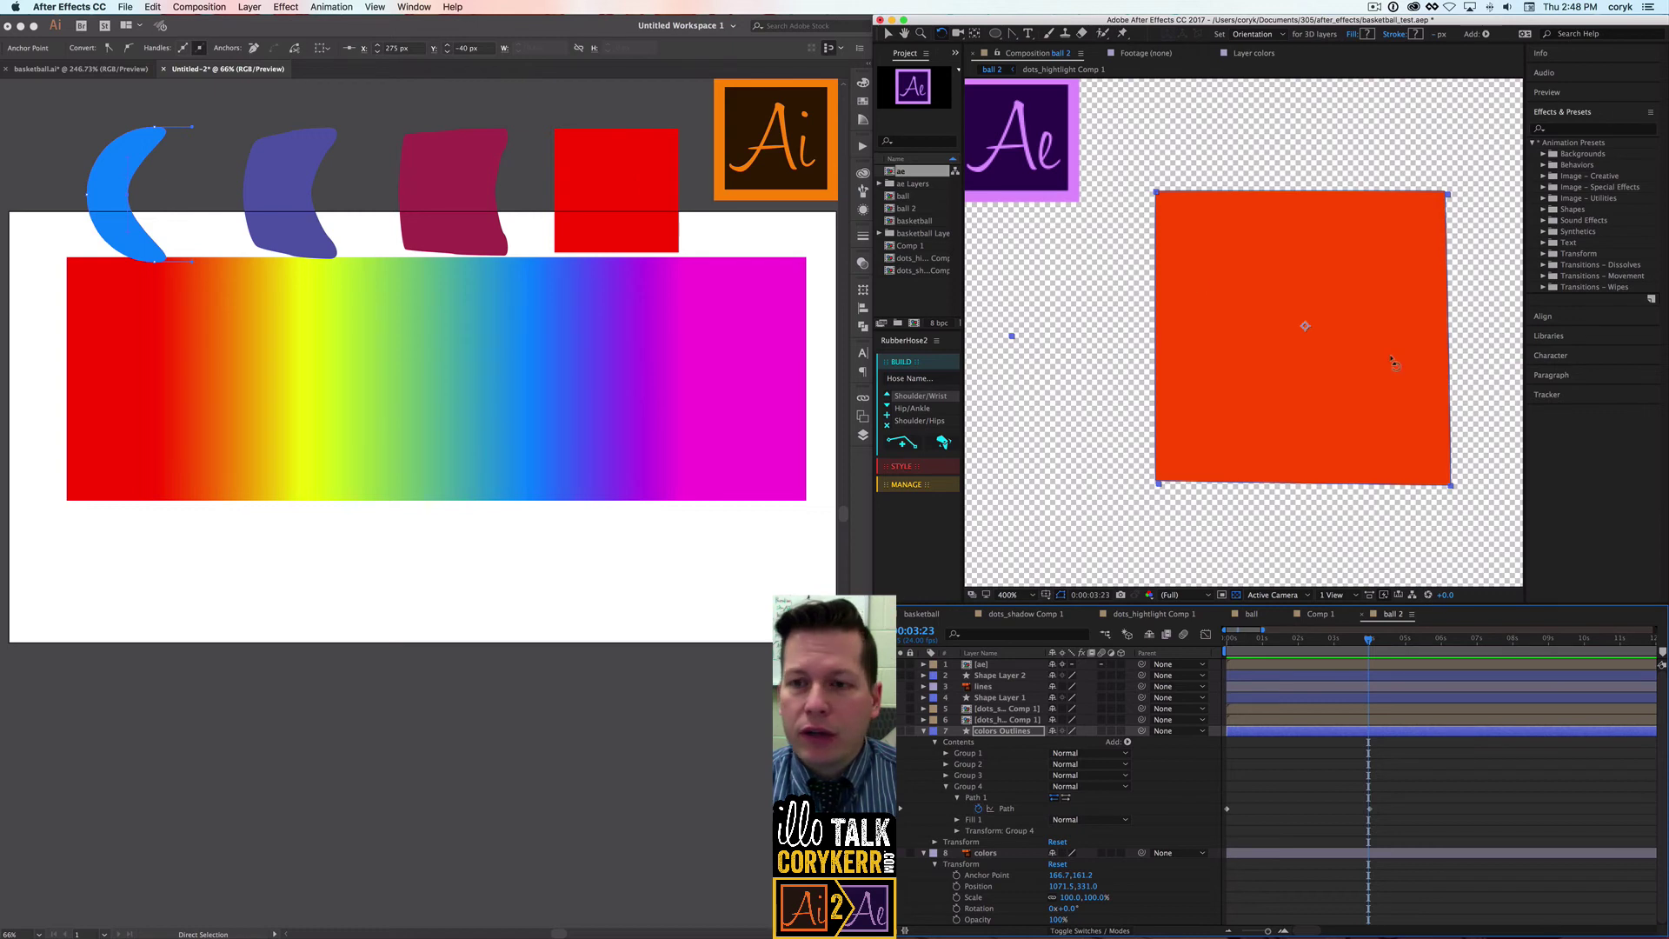
key(a)
click(1454, 493)
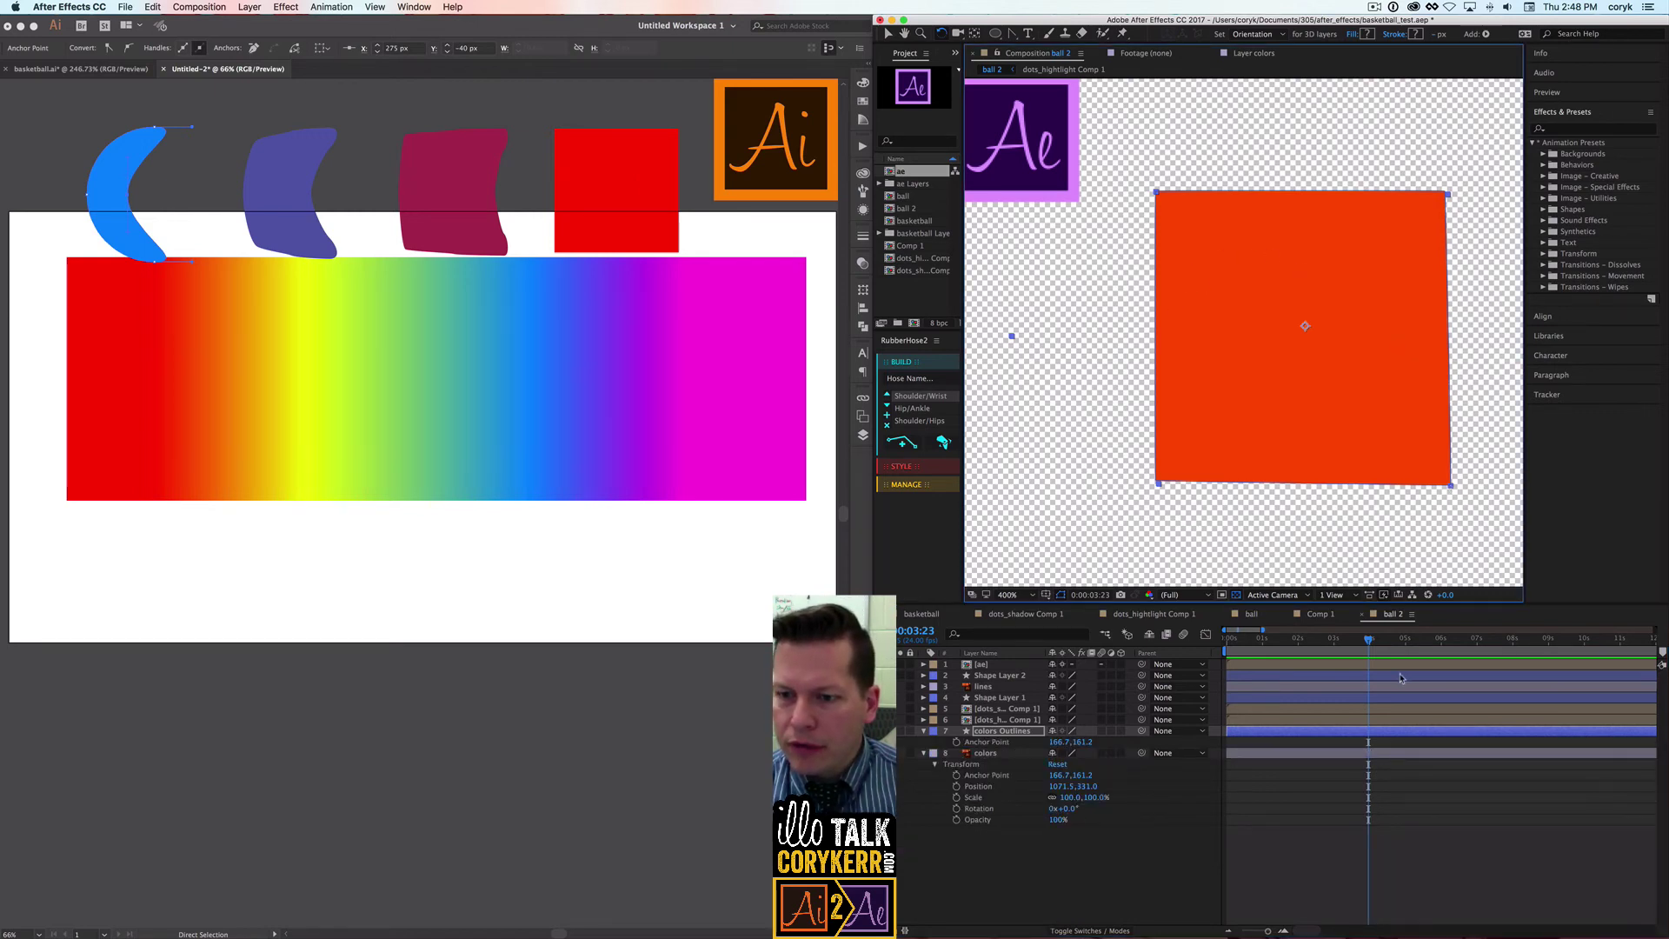
Step: Scrub through the square-to-circle morph again, then open Comp 1 with the blue circle
drag(1370, 643, 1132, 638)
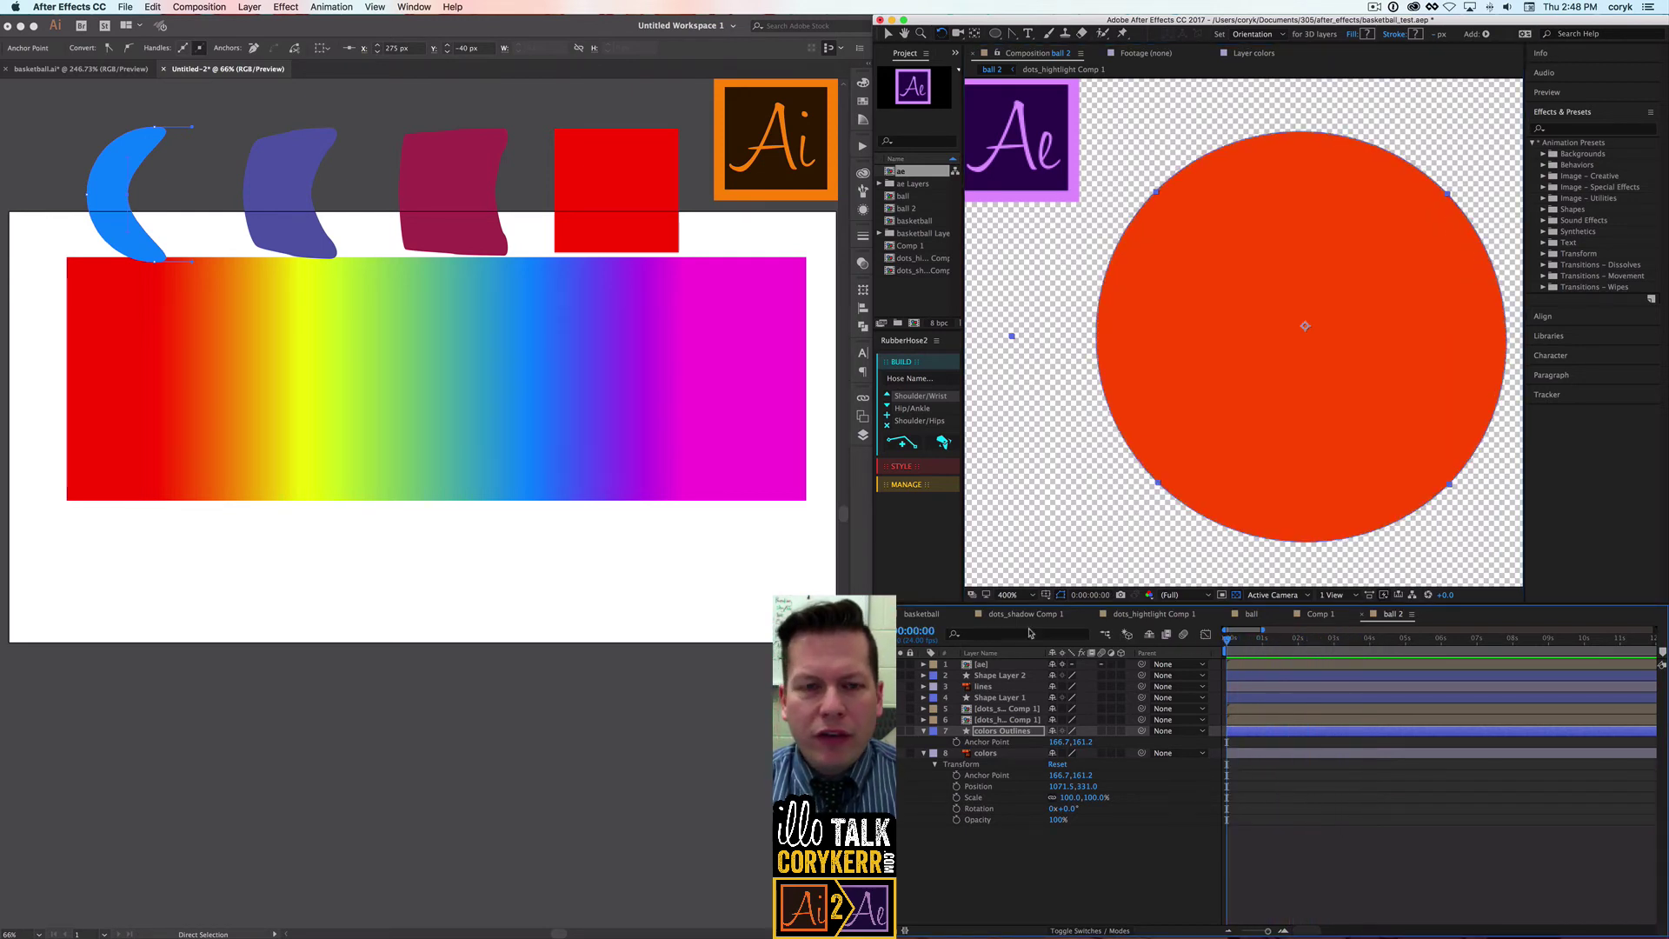
click(386, 498)
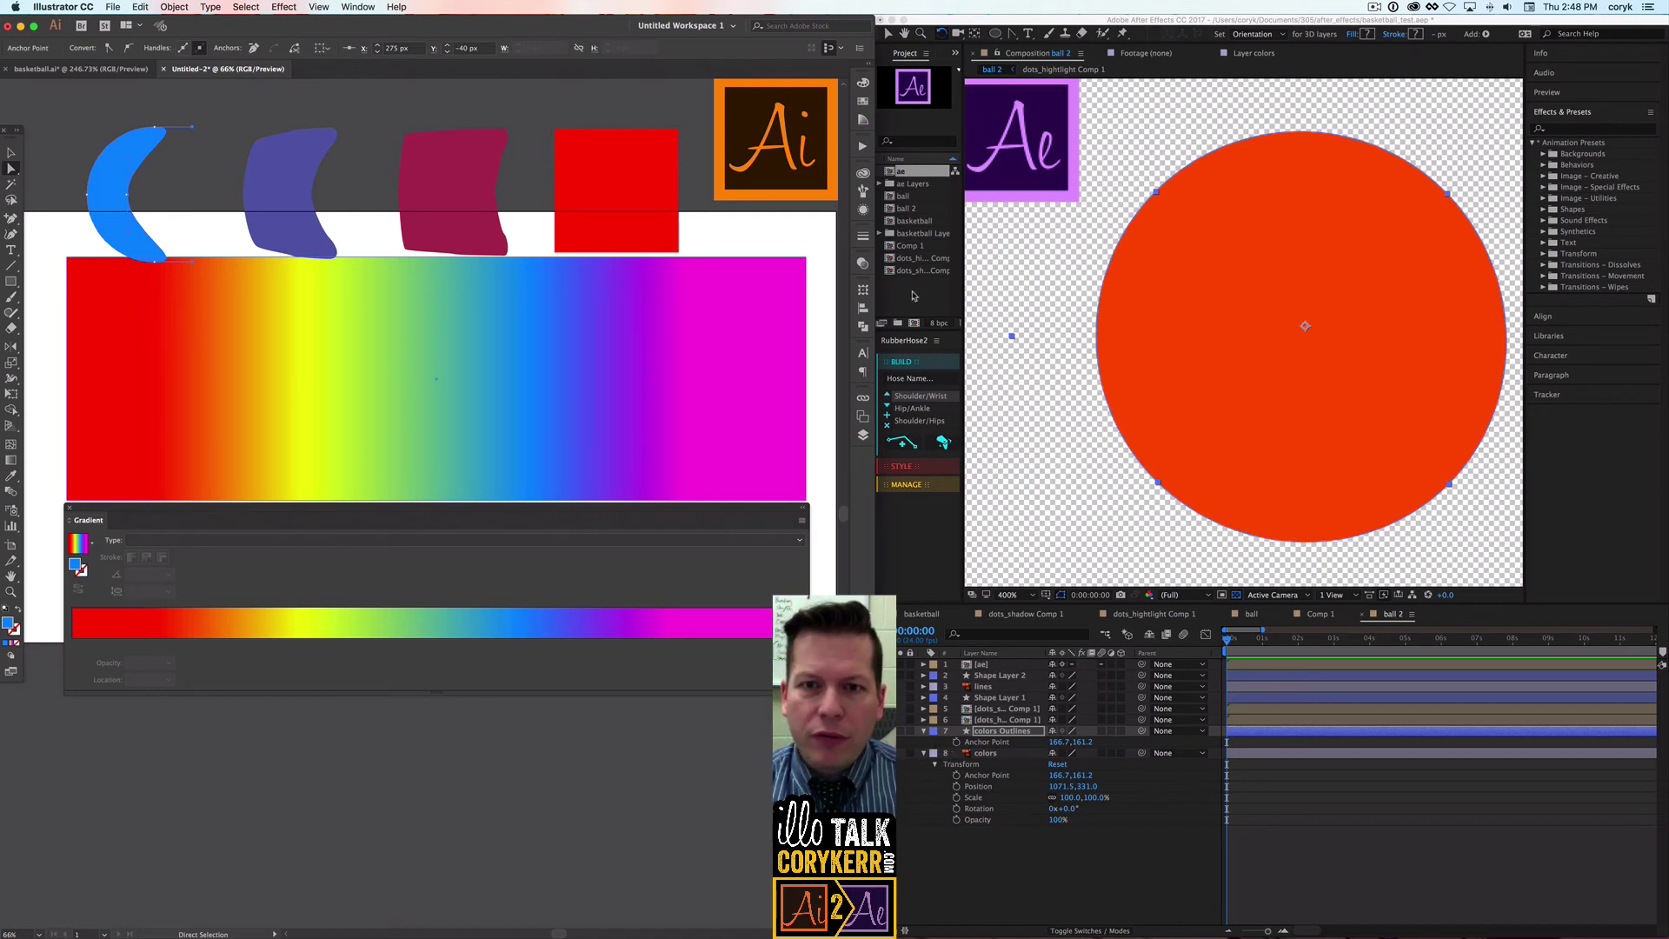
double_click(905, 245)
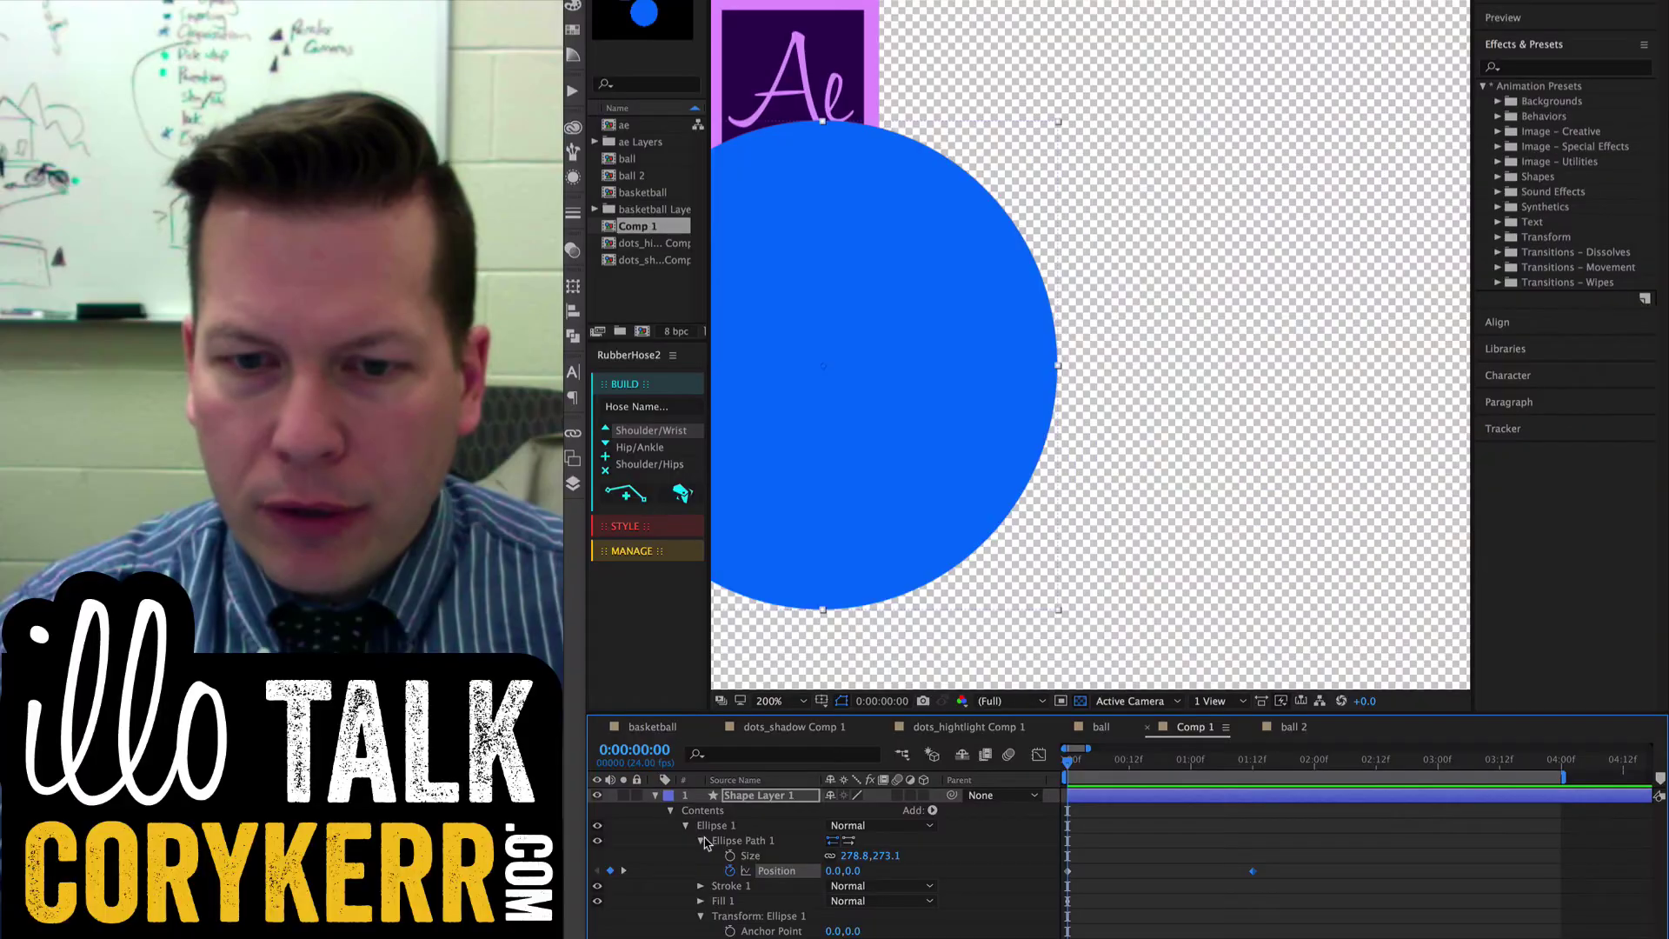
Step: Keyframe the circle's Position from the right edge at frame 0 to the lower left at 1:01
click(702, 840)
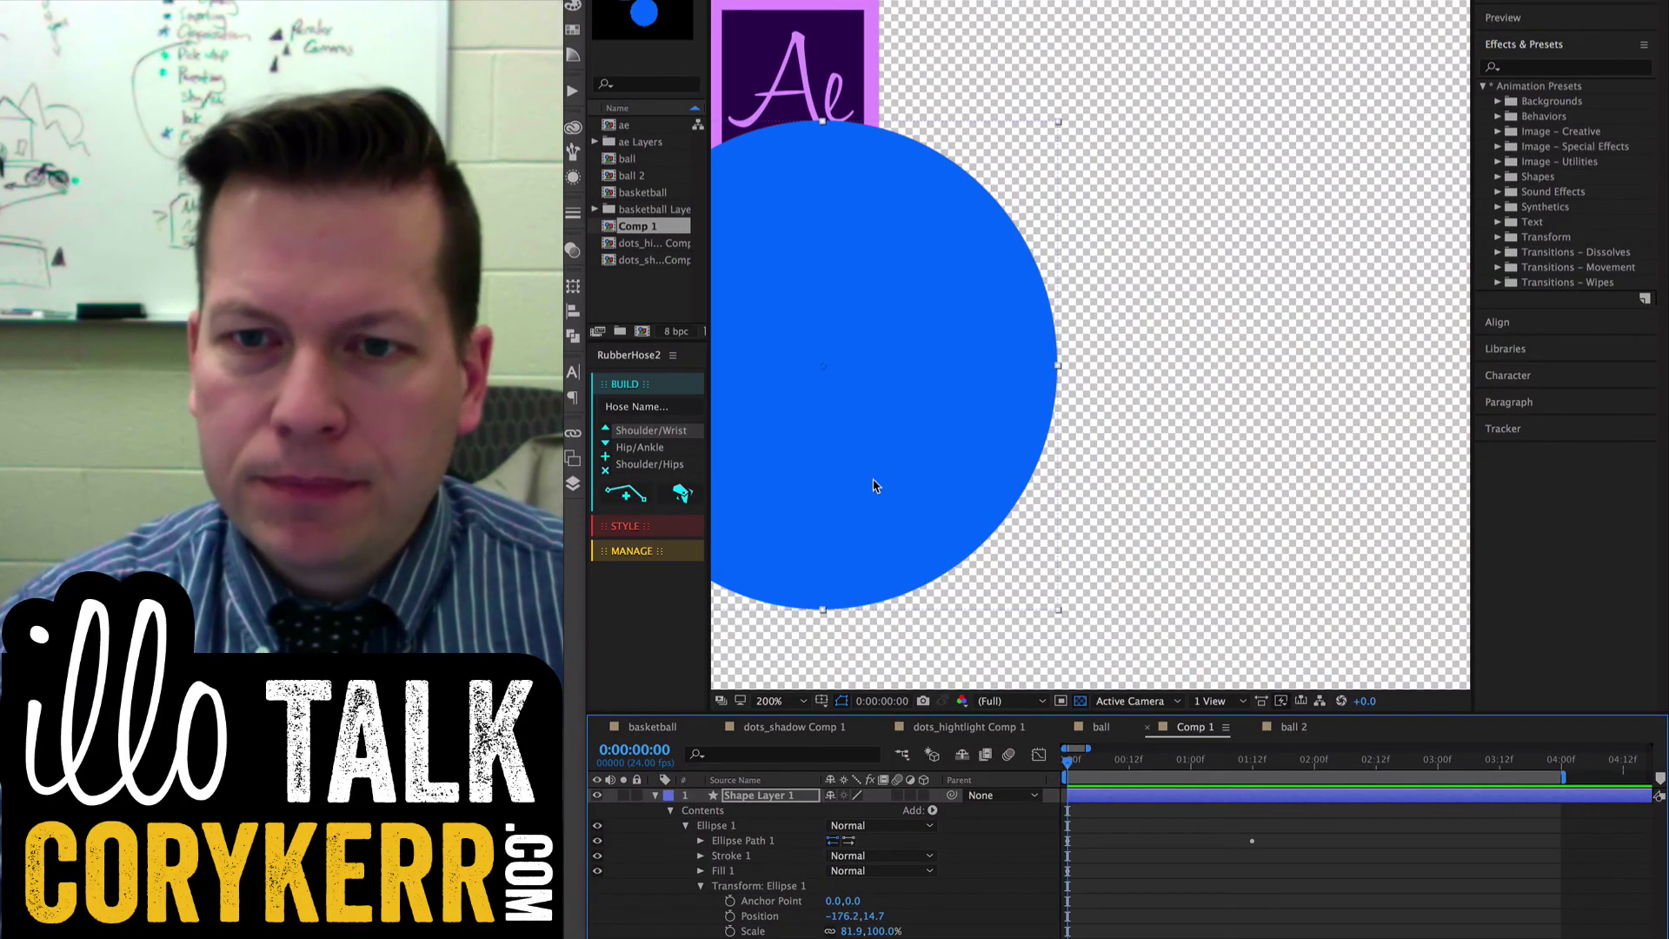
drag(872, 480, 1303, 485)
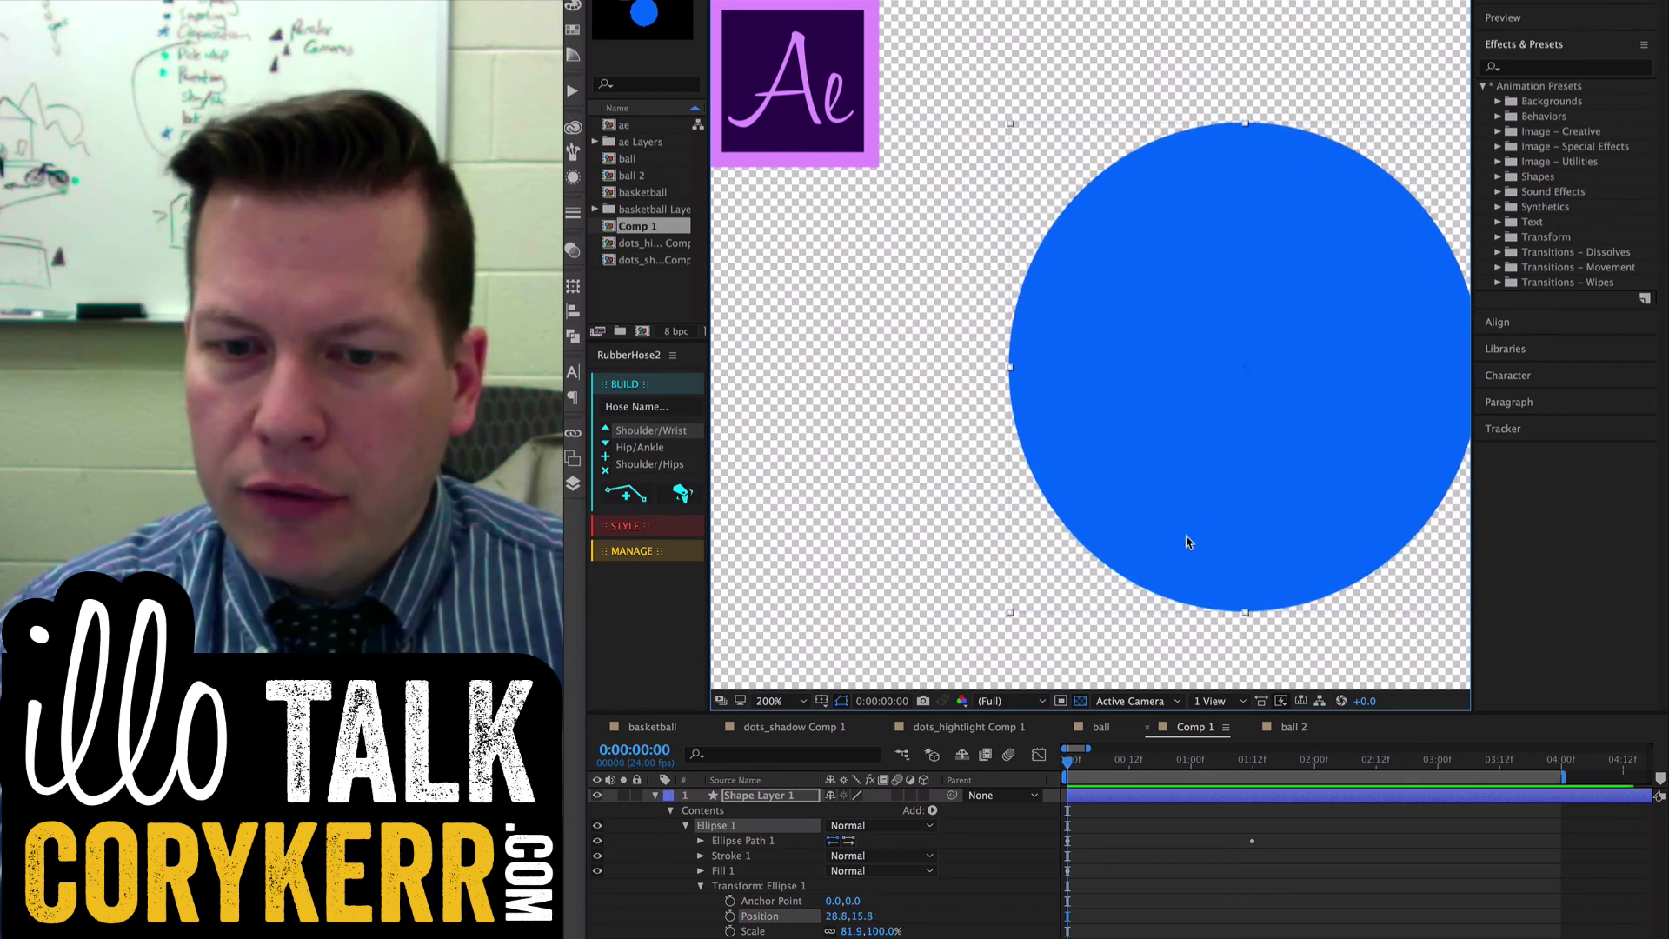
click(730, 916)
drag(1292, 504, 1393, 343)
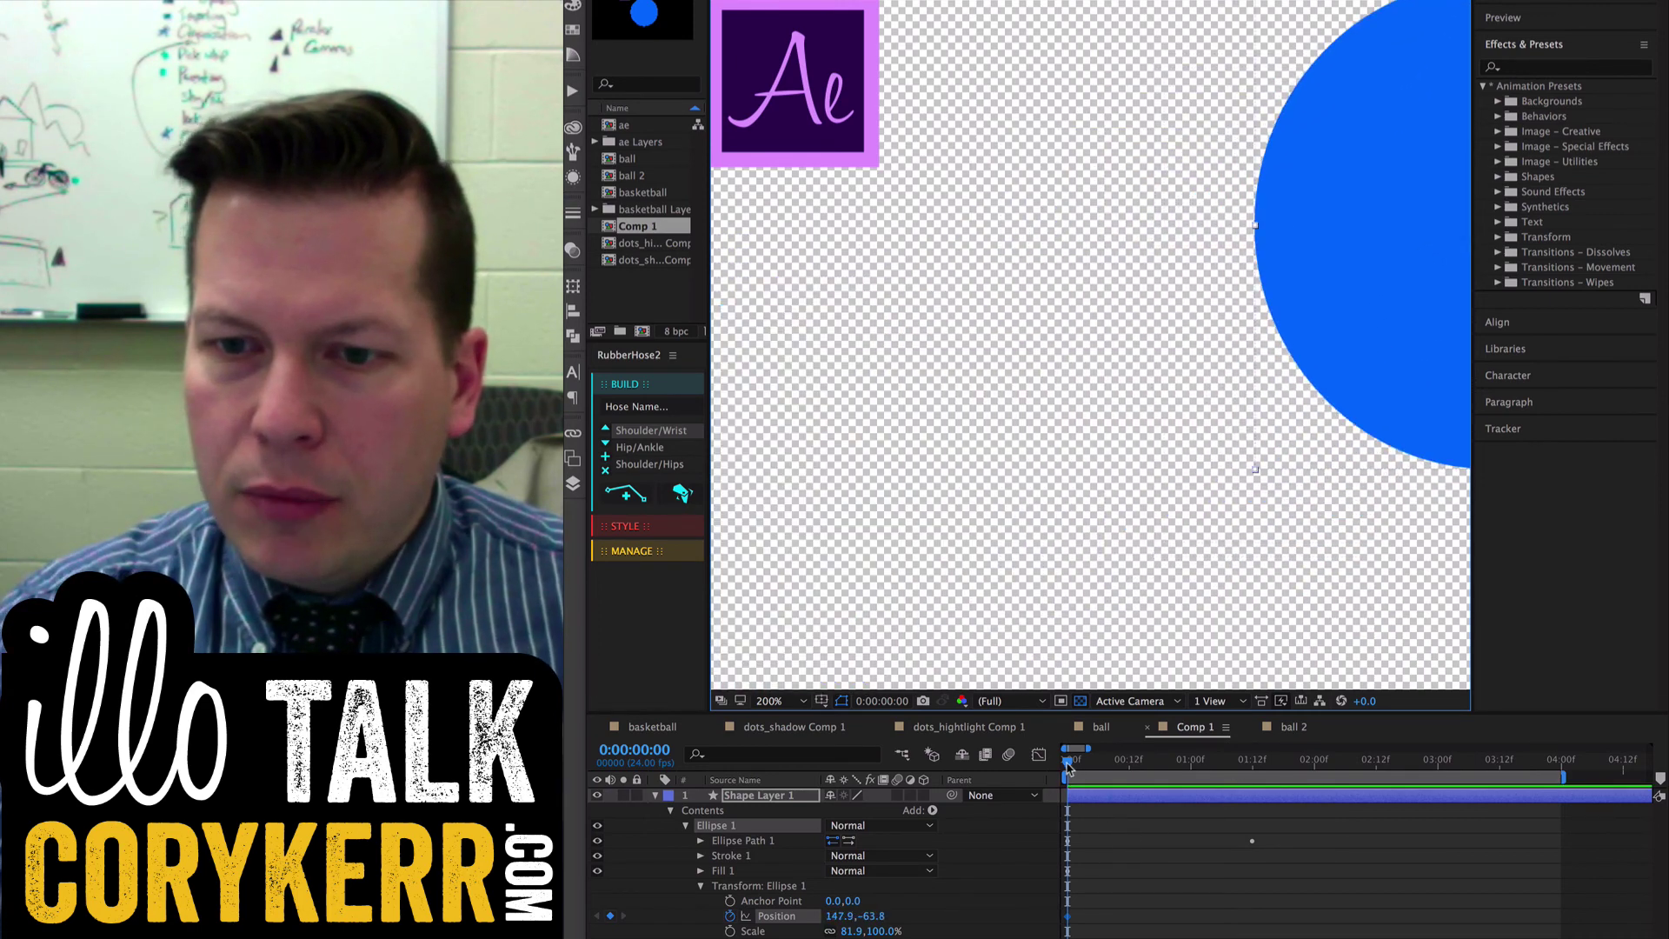
drag(1068, 764, 1196, 763)
drag(1400, 301, 780, 605)
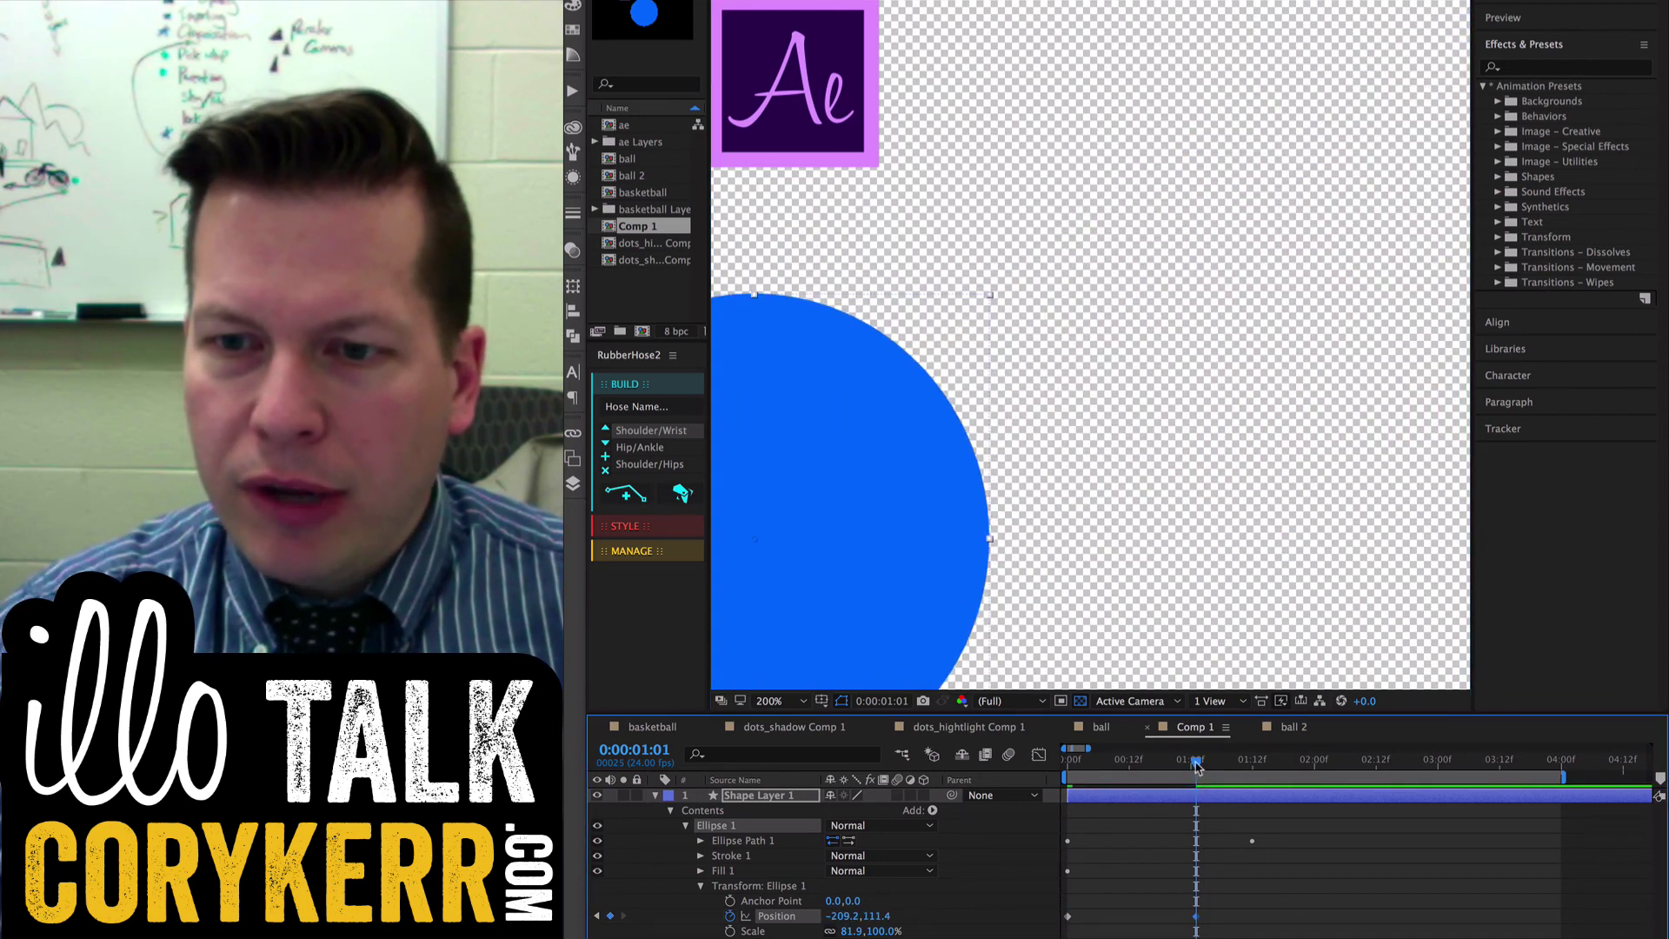
drag(1194, 765, 1048, 779)
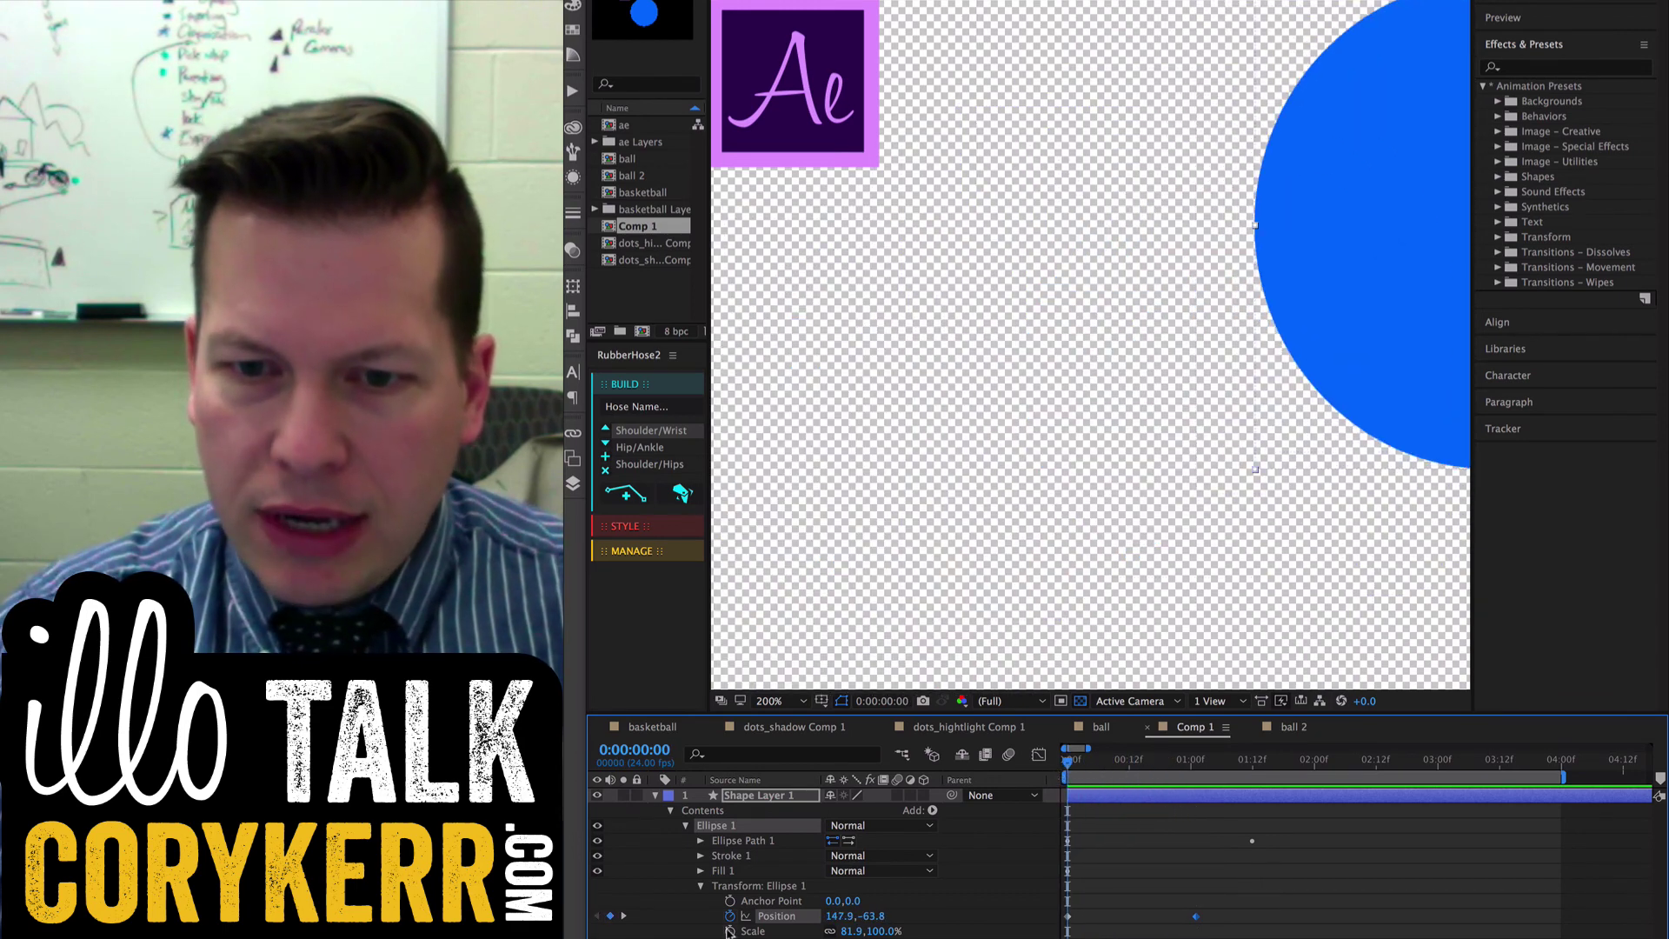
Step: Keyframe the circle's Scale from 81.9,100% at frame 0 down to about 10% at 1:01
click(730, 931)
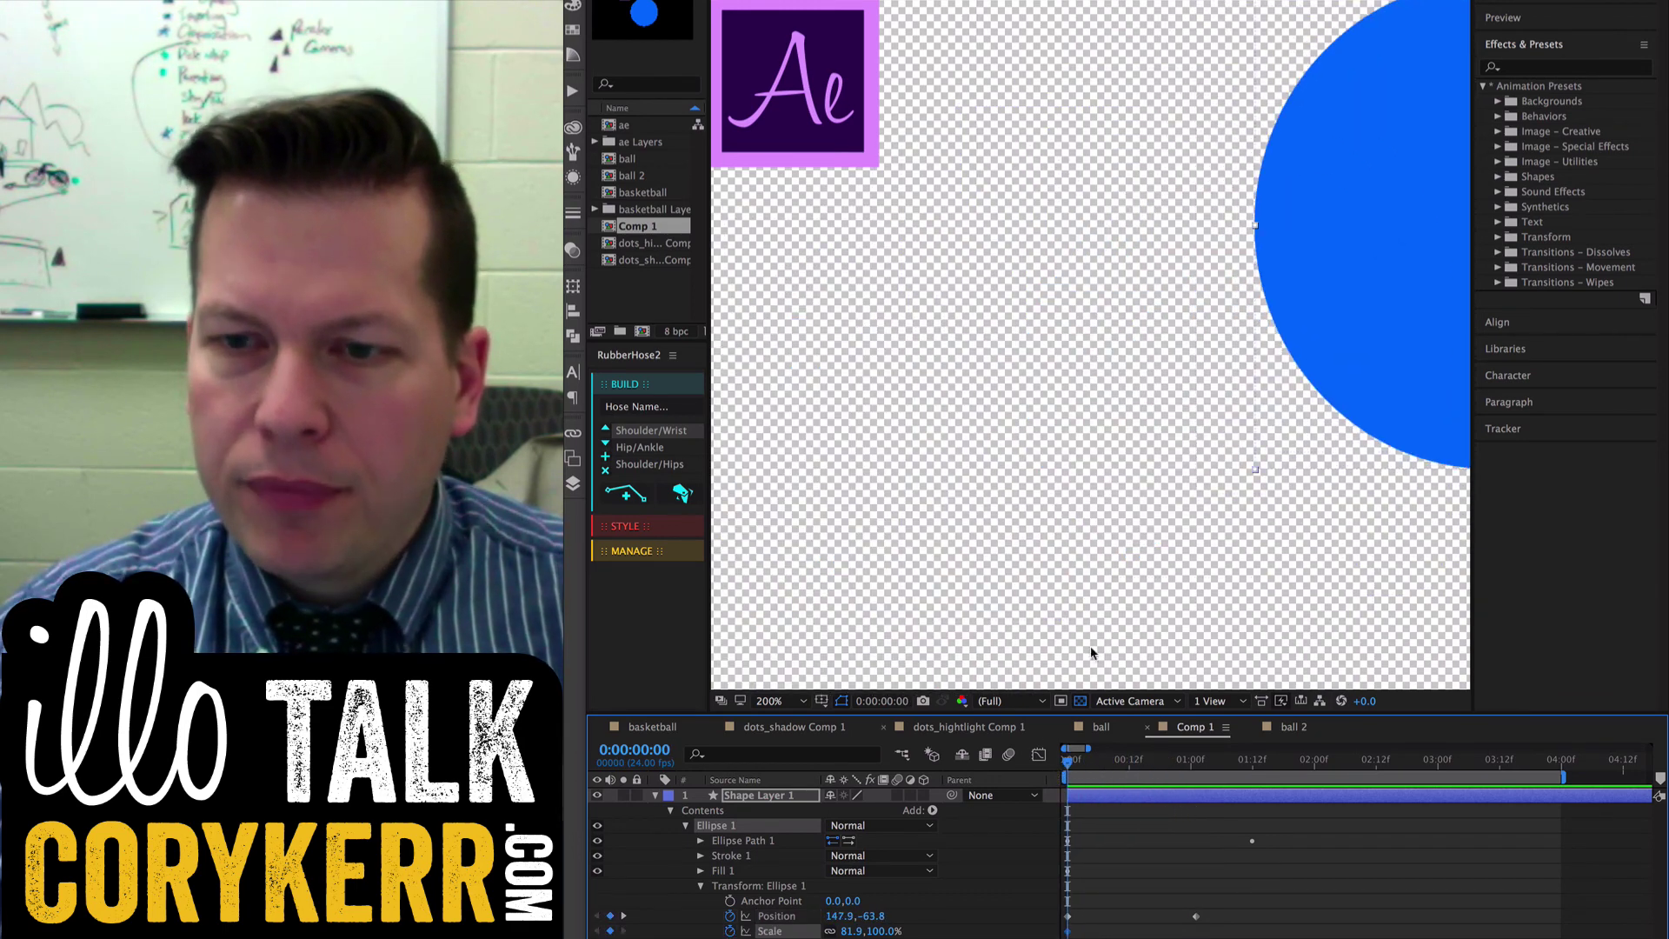
drag(1078, 768, 1198, 768)
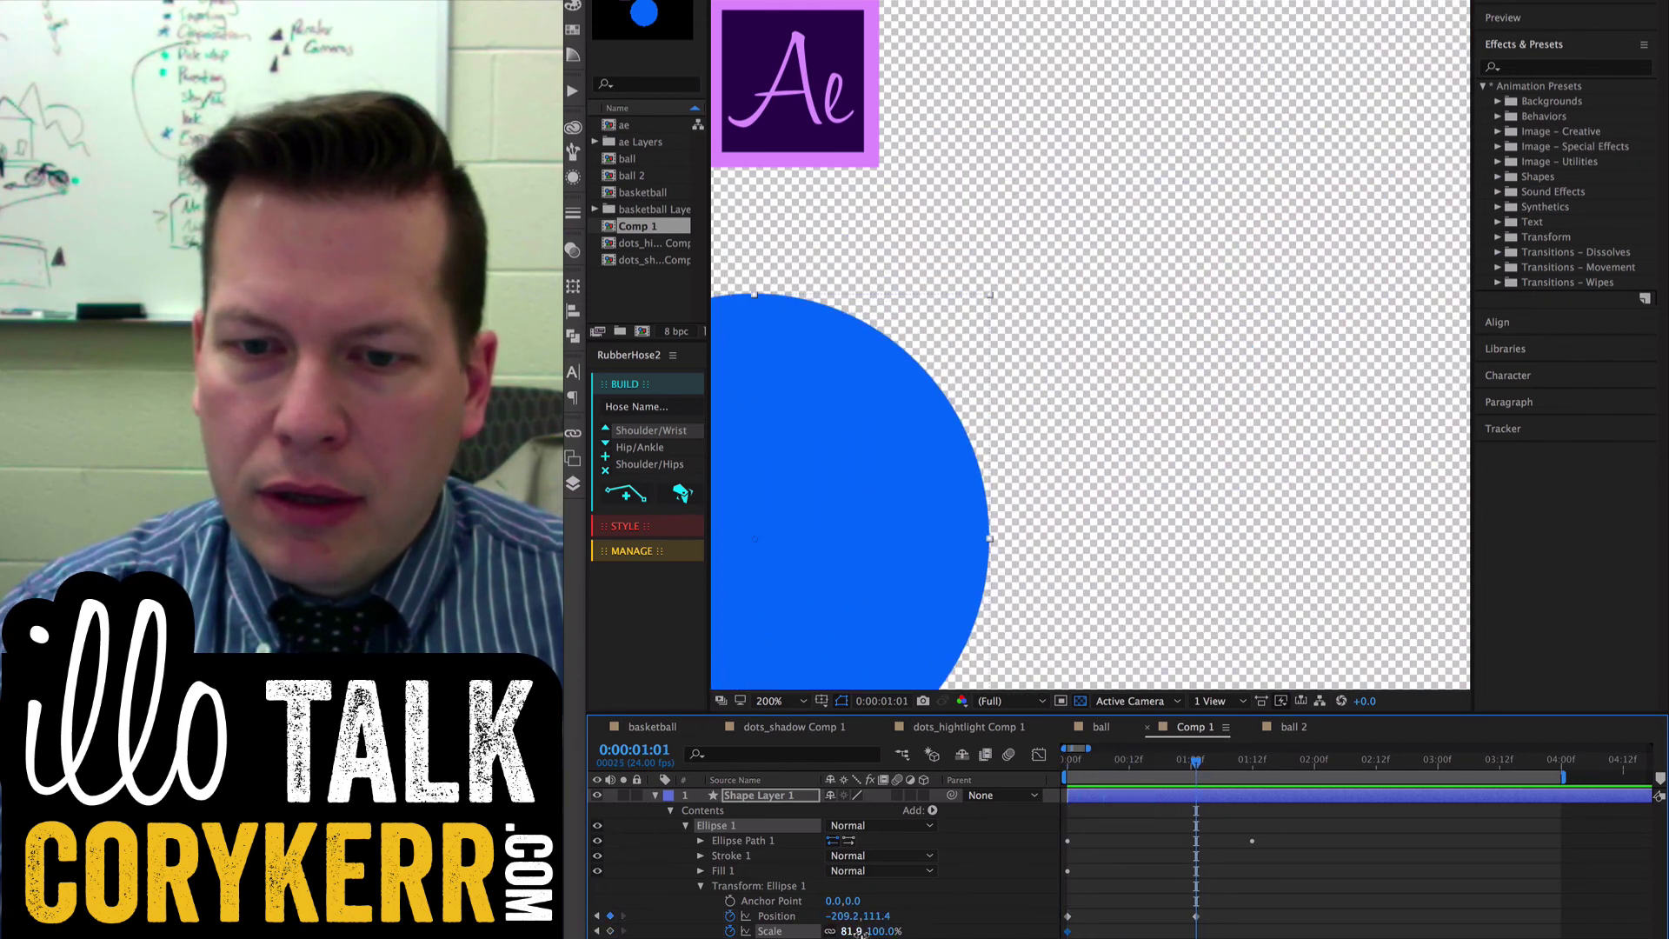
drag(855, 931, 787, 932)
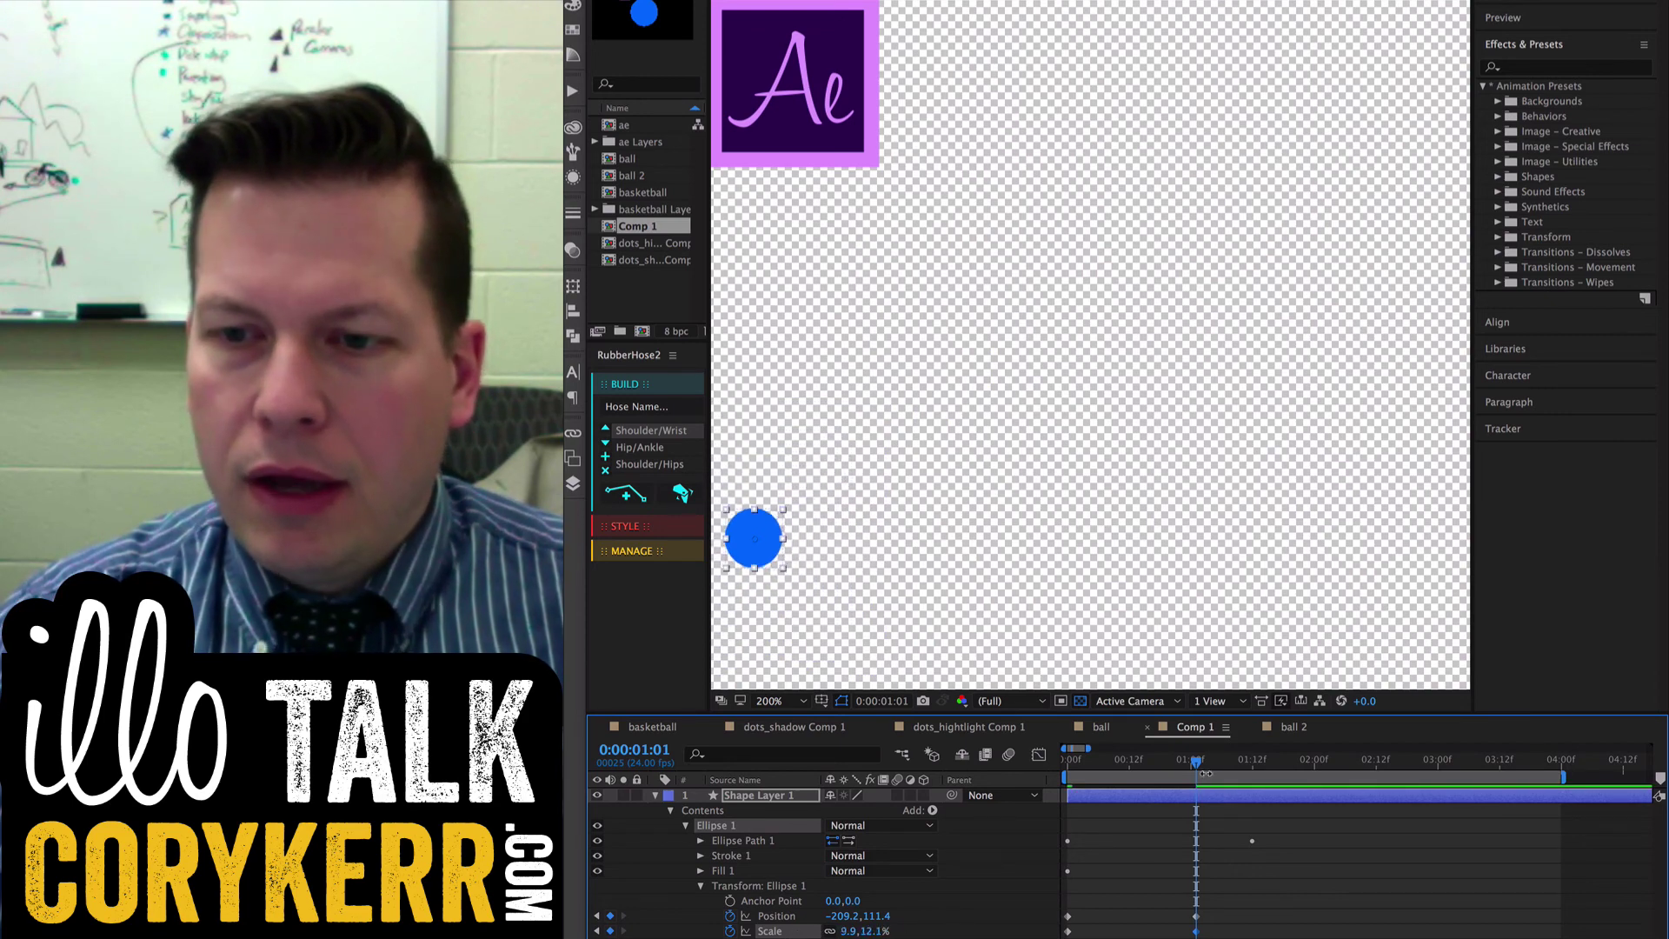
drag(1197, 767, 1156, 788)
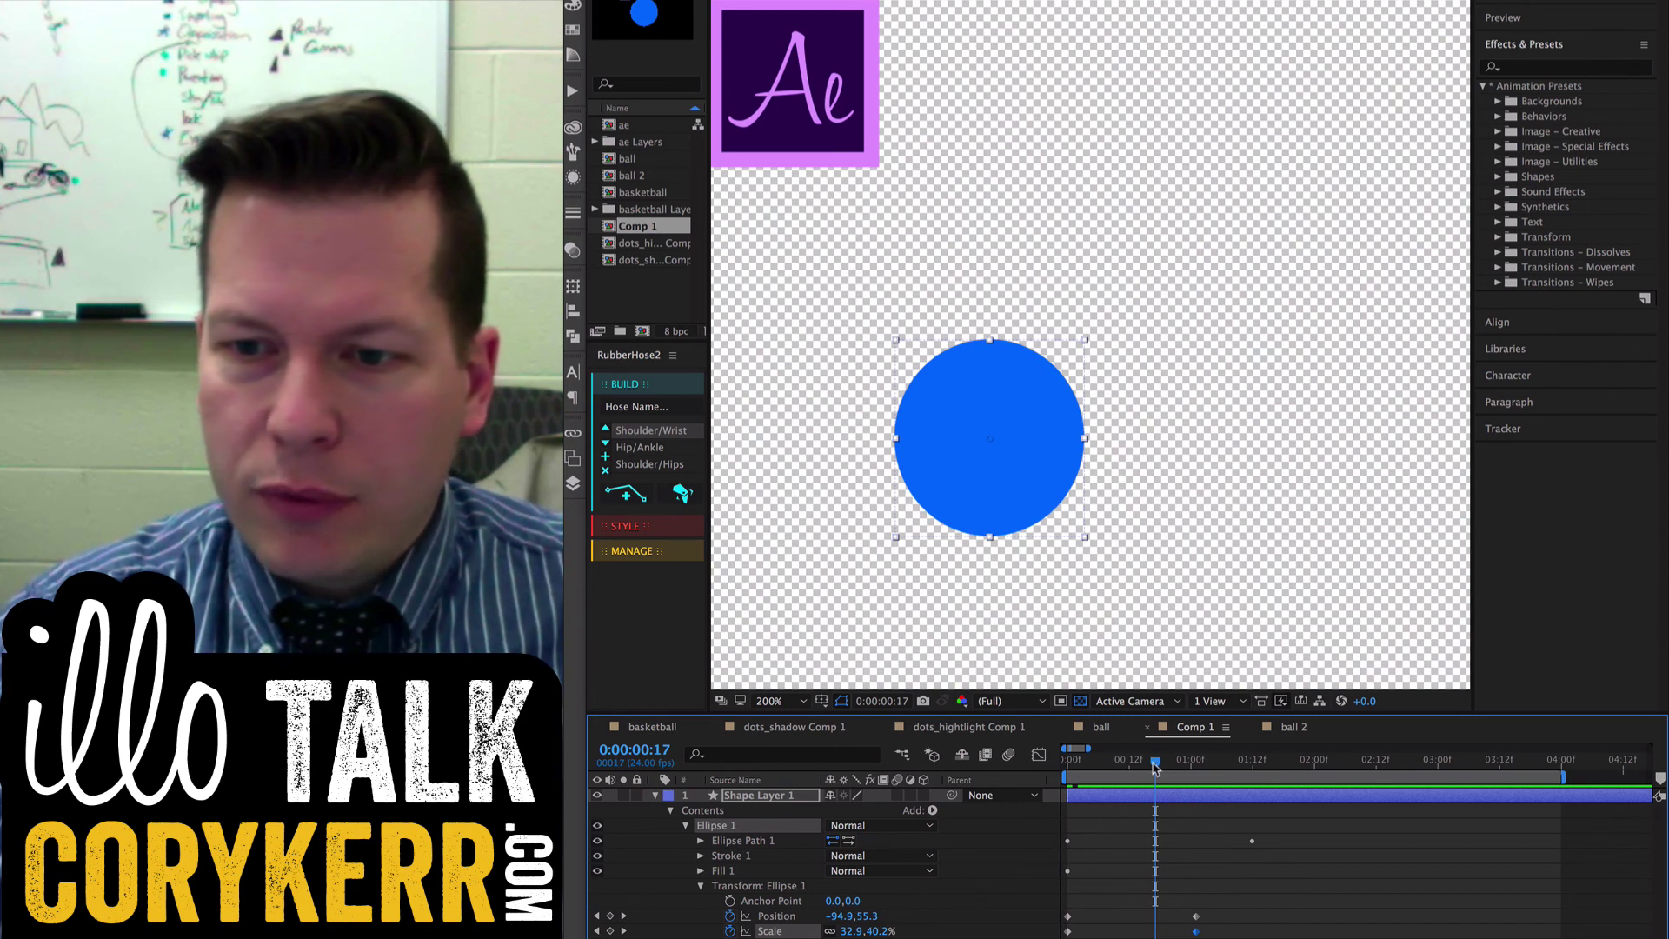
Step: Deselect the Scale keyframe, jump to the 1:01 keyframe with K, and scrub back to review
drag(1154, 767, 1048, 779)
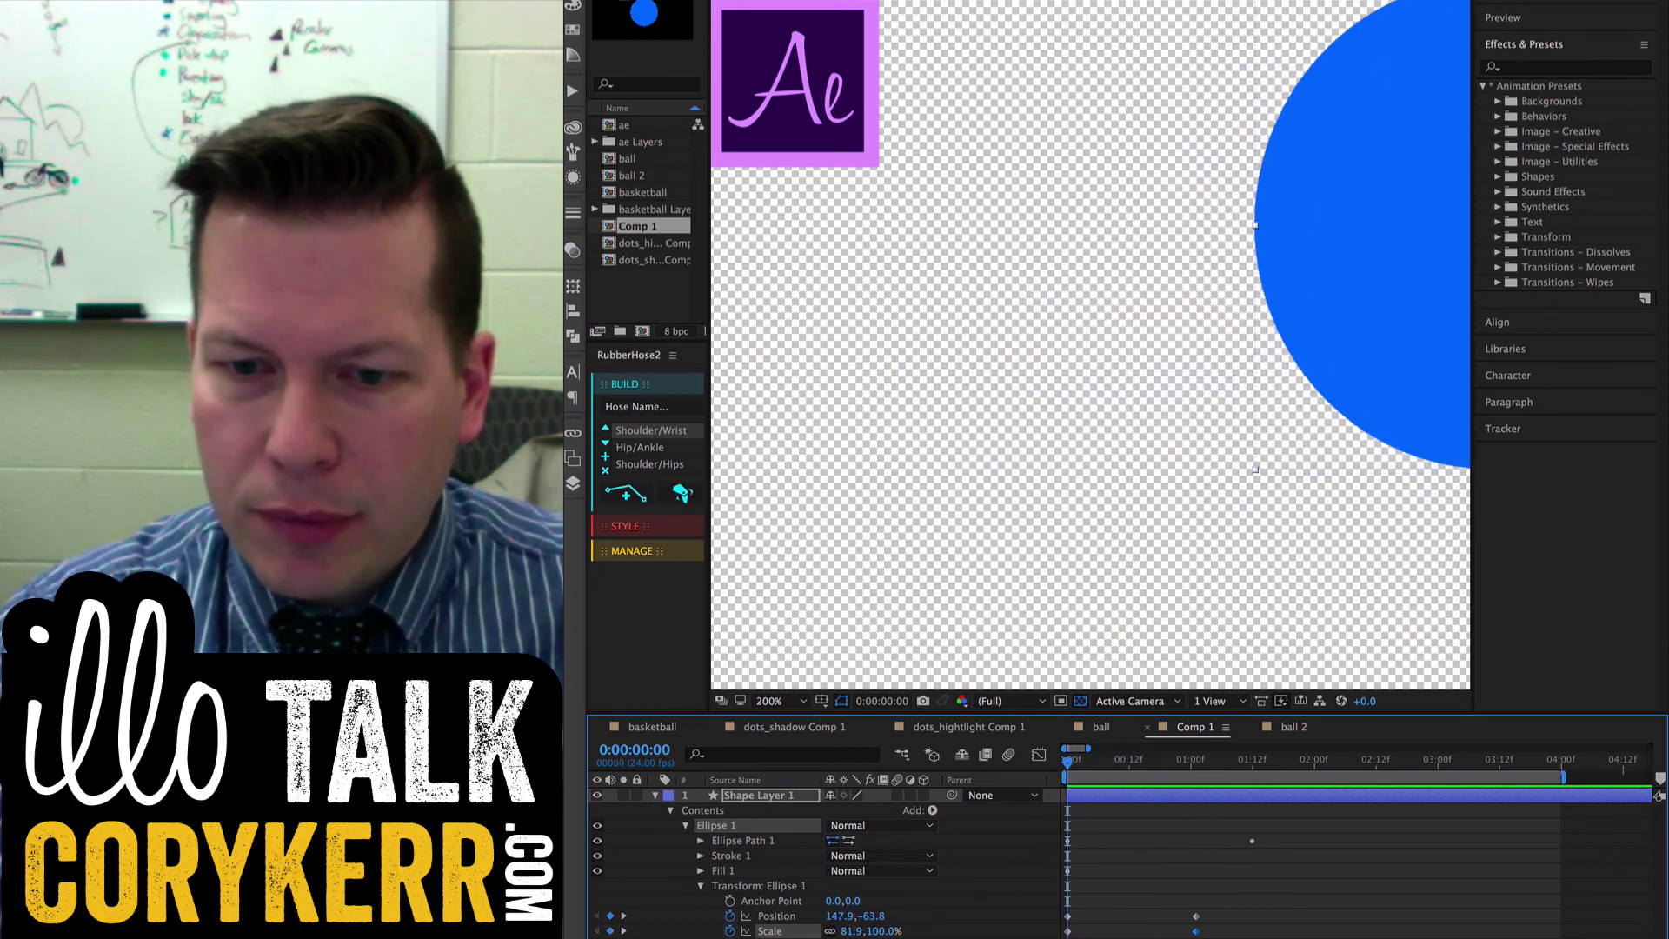
click(1048, 778)
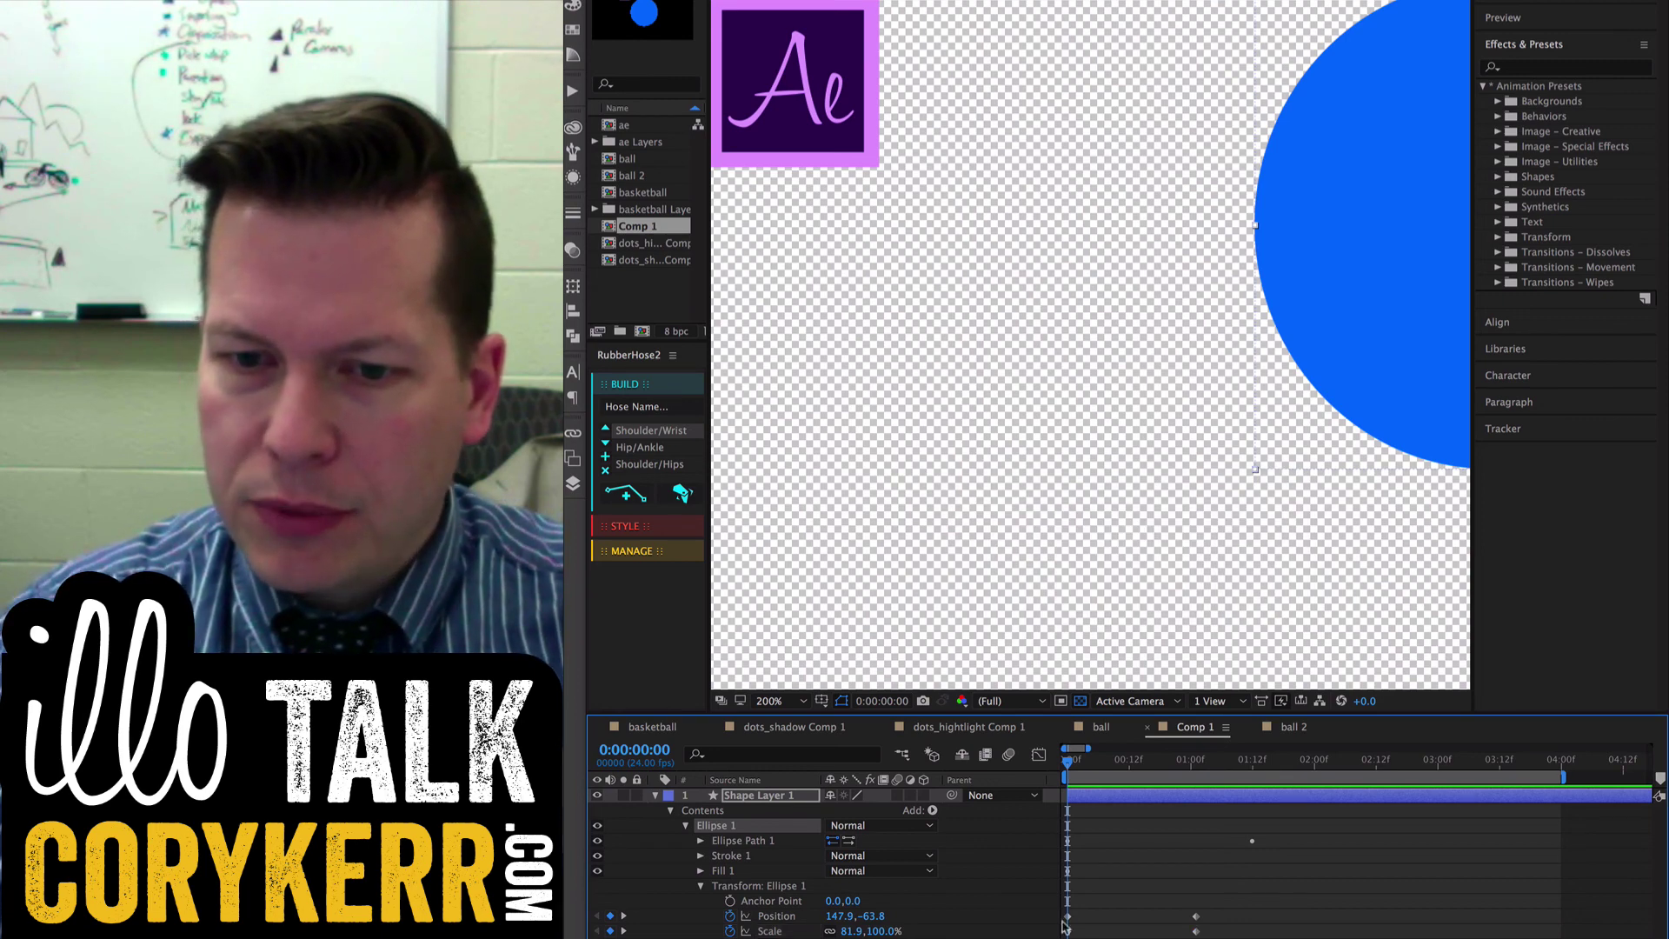
key(k)
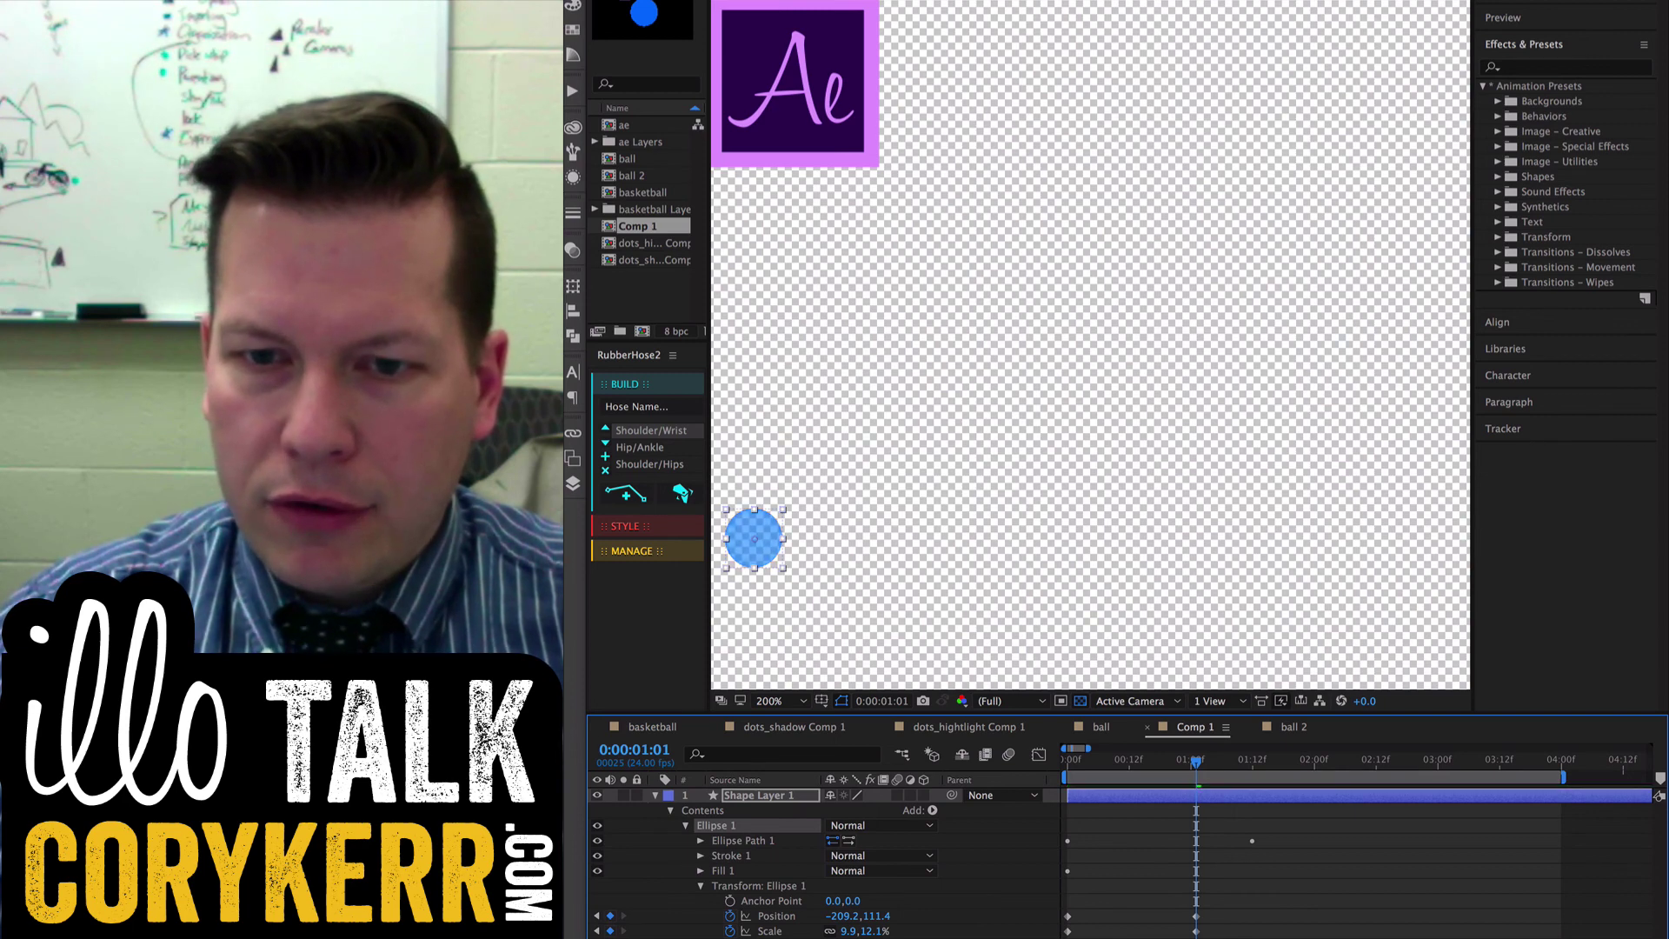
drag(1198, 769, 1078, 776)
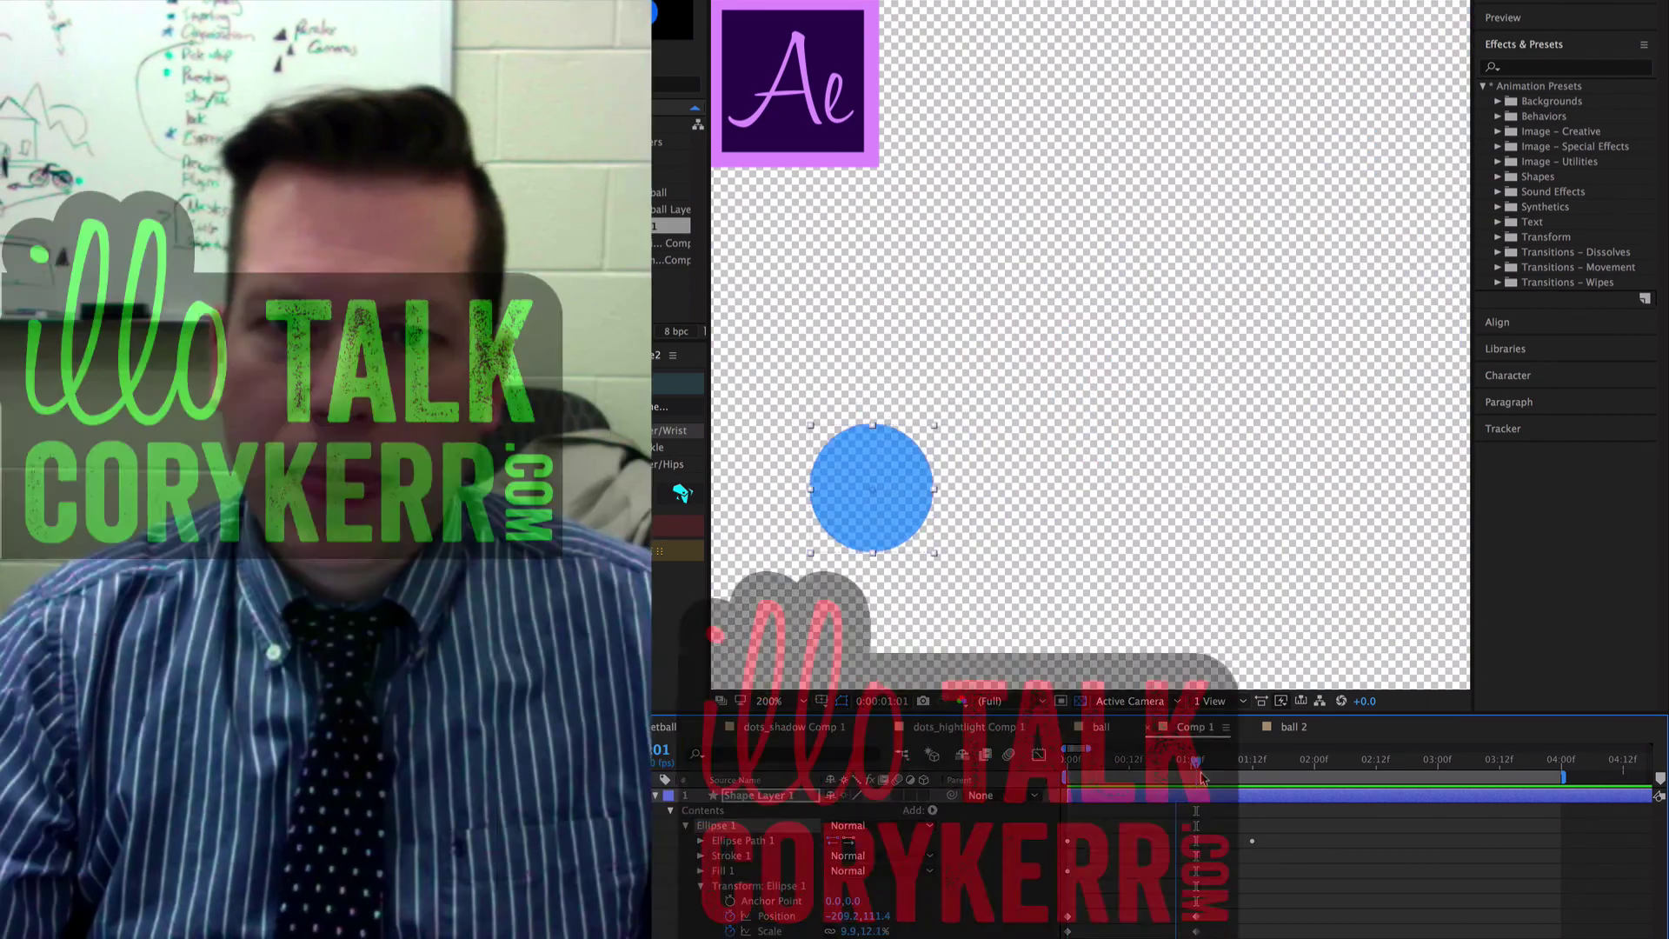